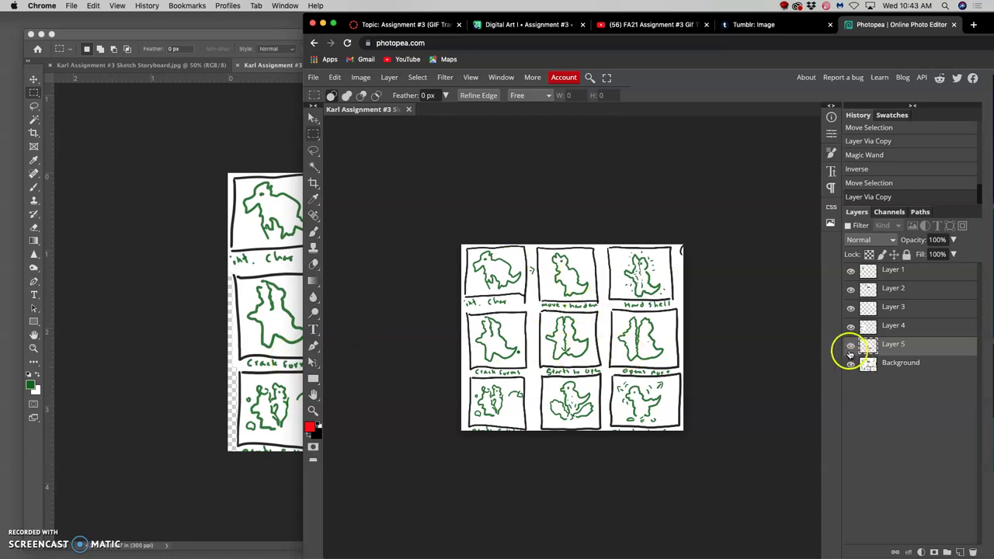
- Magic-wand the empty transparent area of Layer 5, toggling layer visibility to check it
click(851, 364)
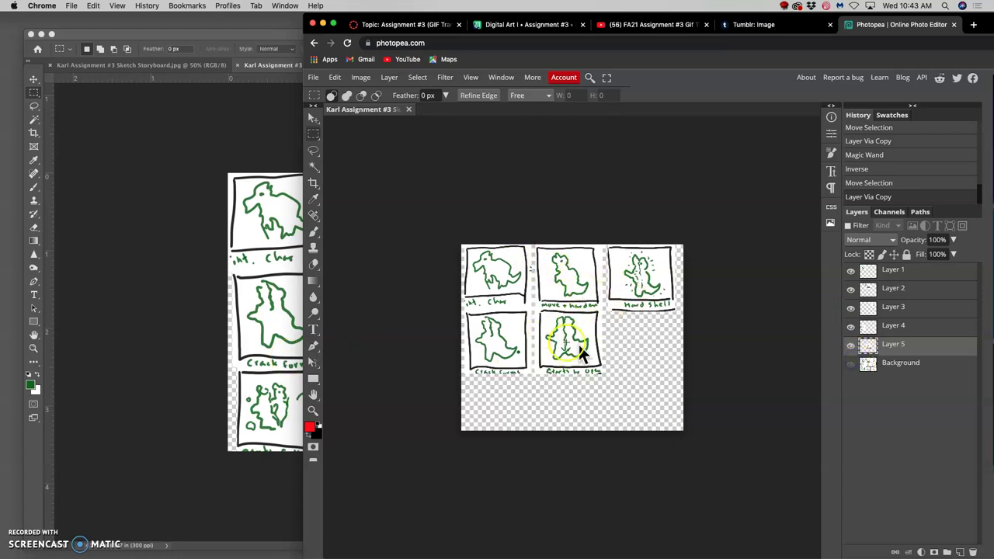
click(851, 363)
click(881, 363)
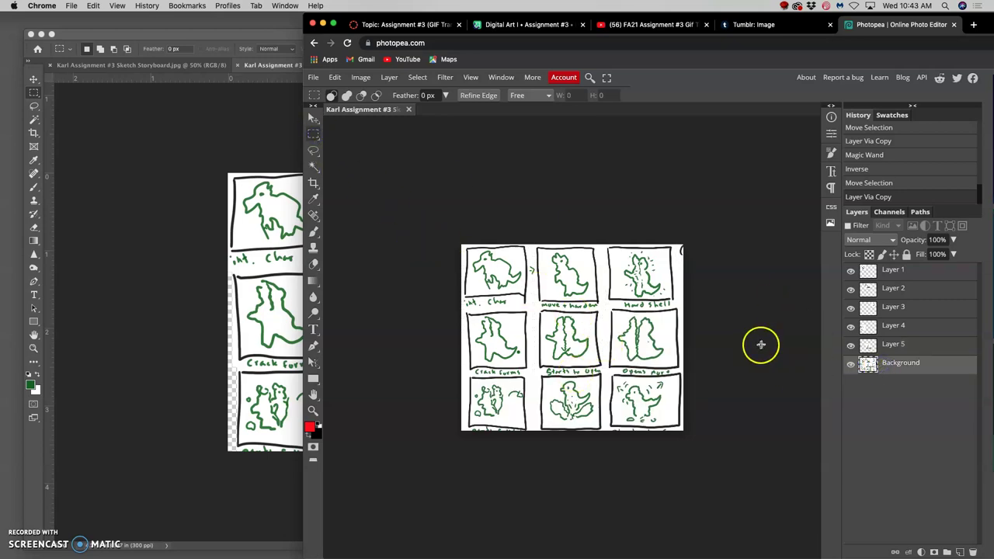
click(920, 344)
click(313, 168)
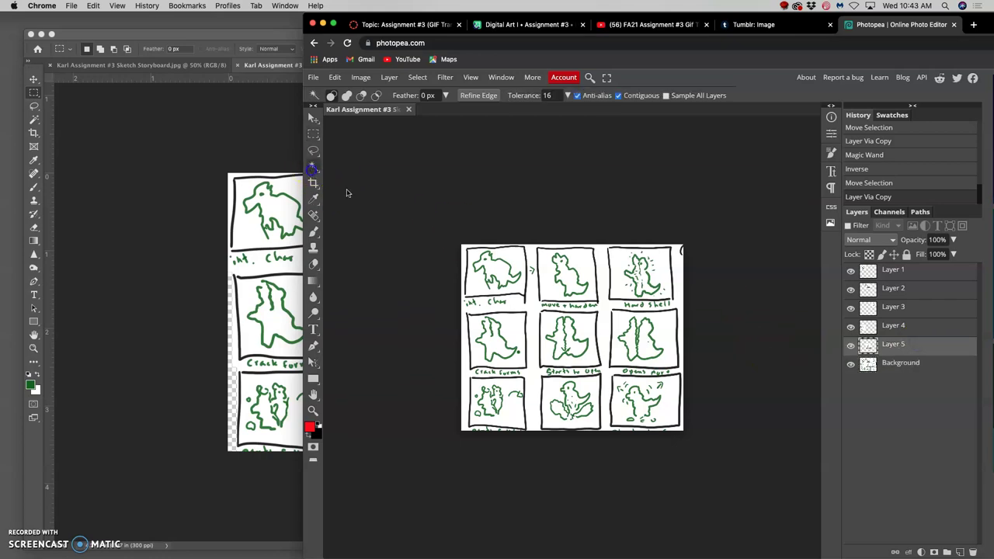
click(851, 366)
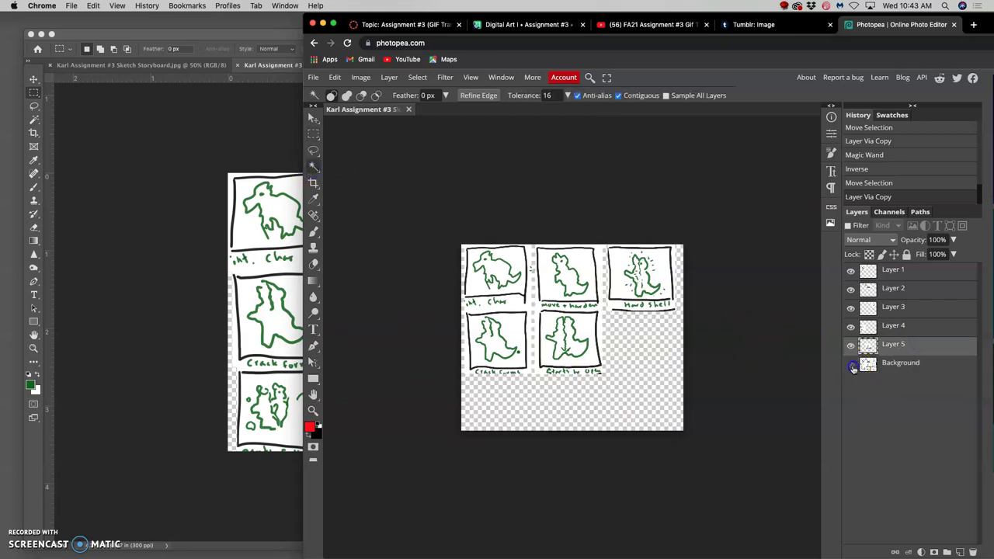
click(632, 355)
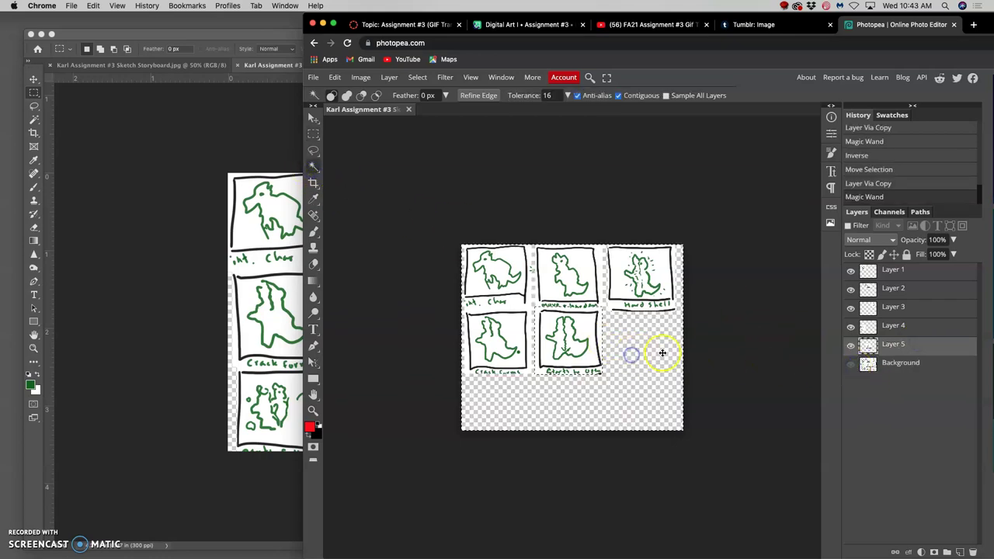
click(852, 347)
click(851, 347)
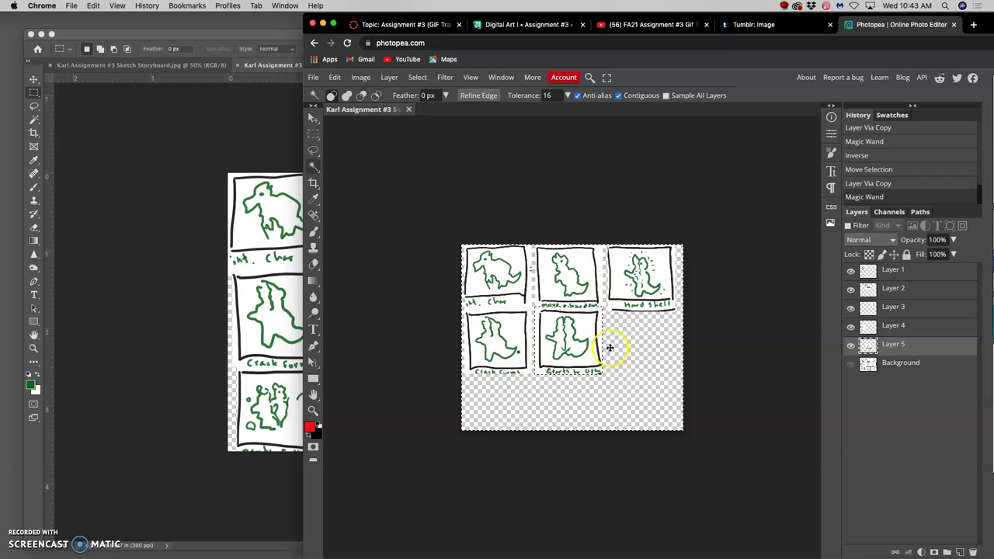
- Invert the selection, shift it onto the middle-right frame, and copy it from Background to Layer 6
click(417, 78)
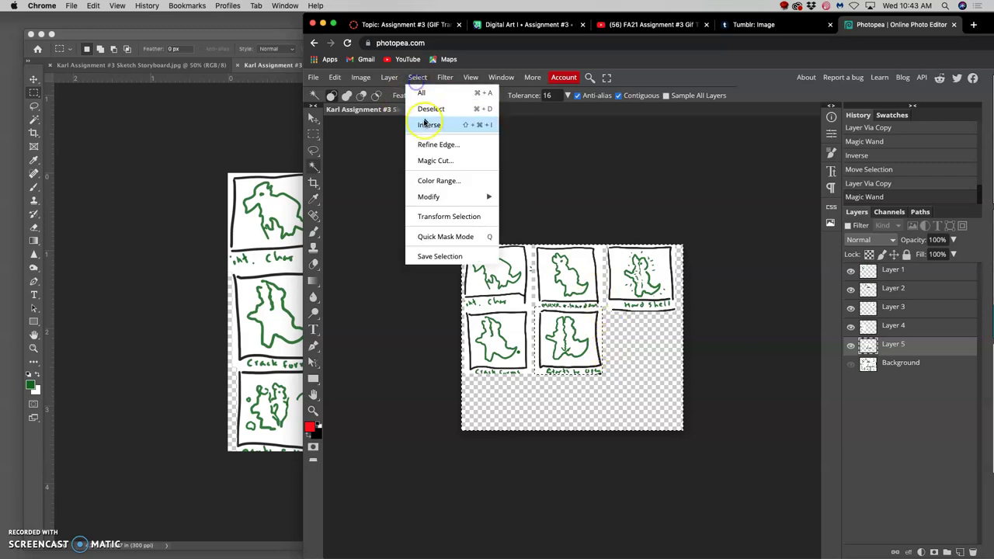
click(429, 125)
mouse_move(550, 321)
mouse_down()
mouse_move(566, 334)
mouse_move(573, 362)
mouse_move(575, 349)
mouse_up()
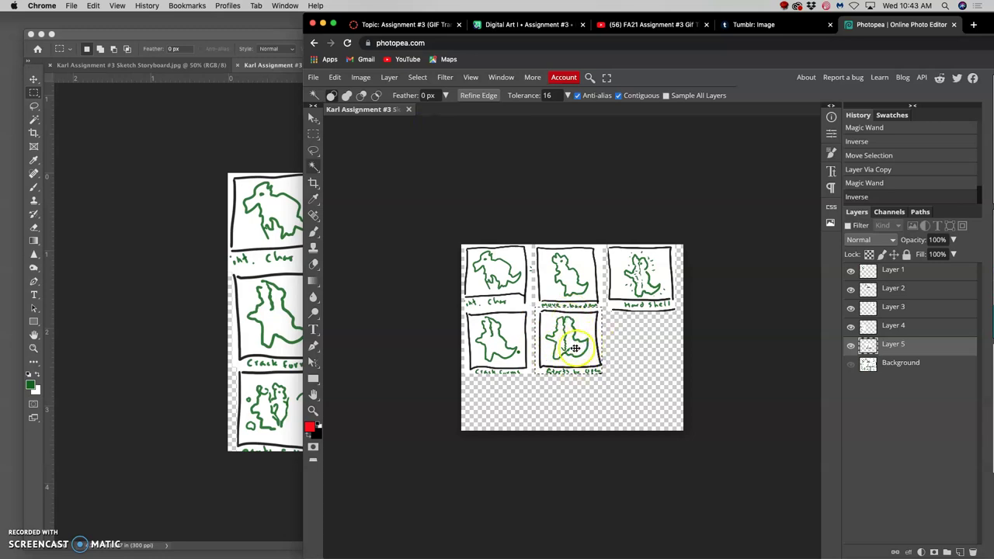
click(851, 364)
click(882, 363)
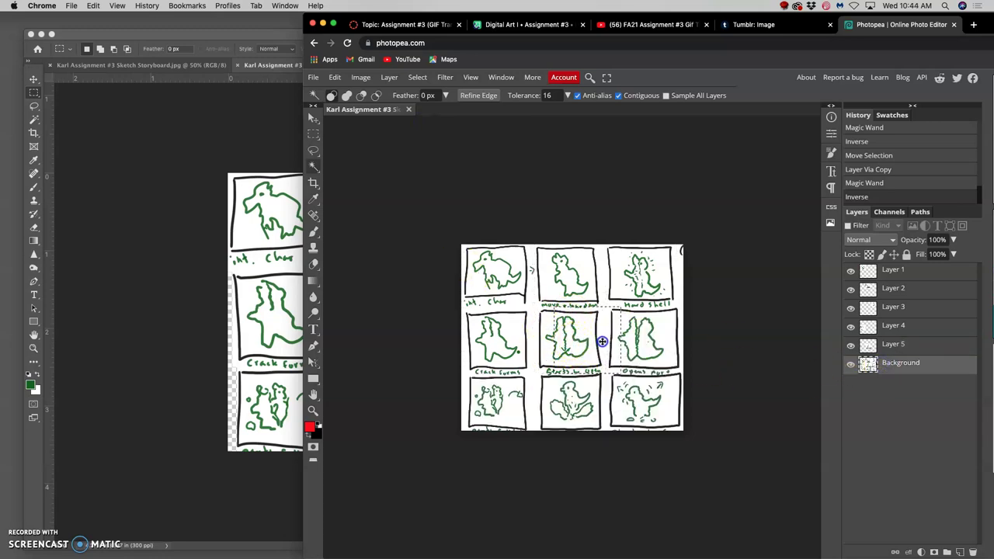
drag(651, 340, 647, 341)
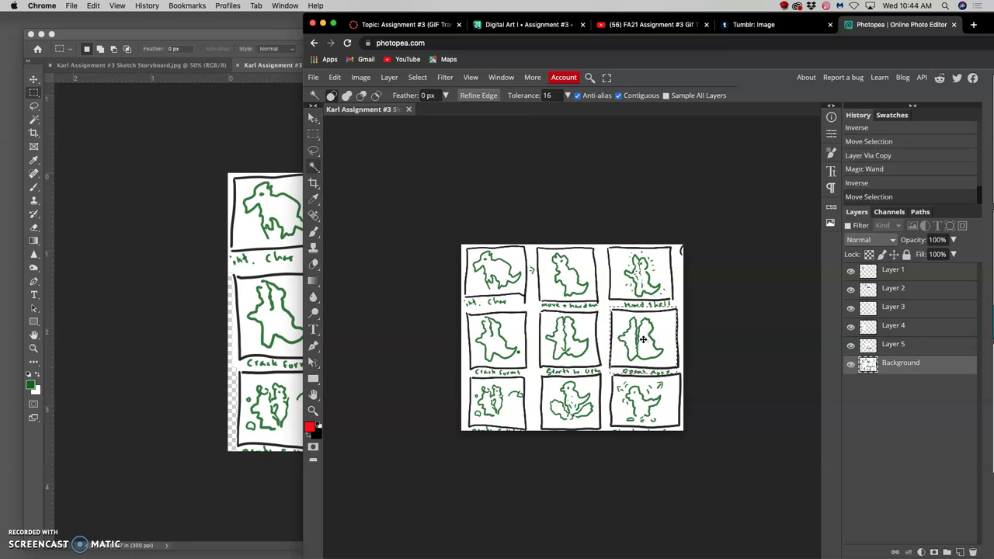
key(super+j)
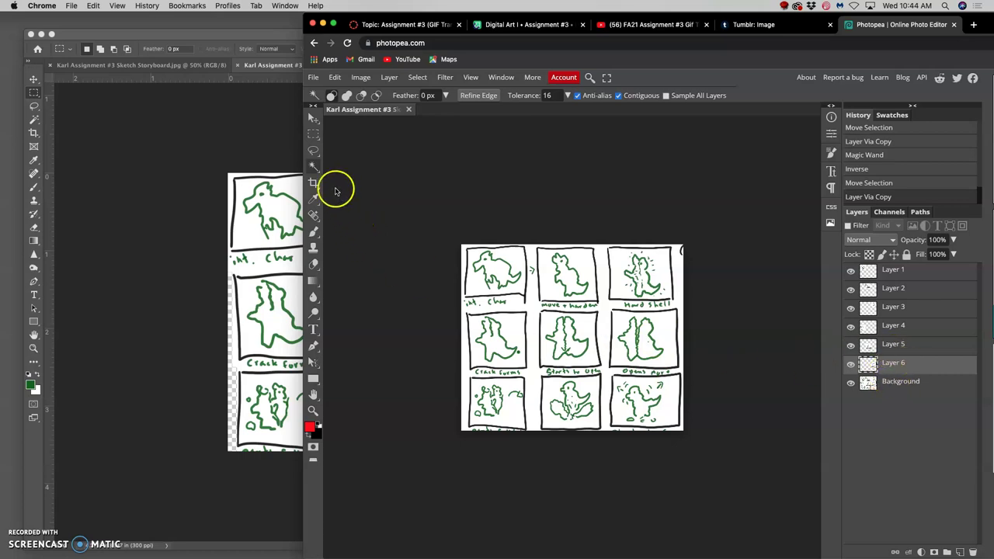
- Copy the bottom-left frame from Background onto Layer 7 using an inverted magic-wand selection
click(630, 284)
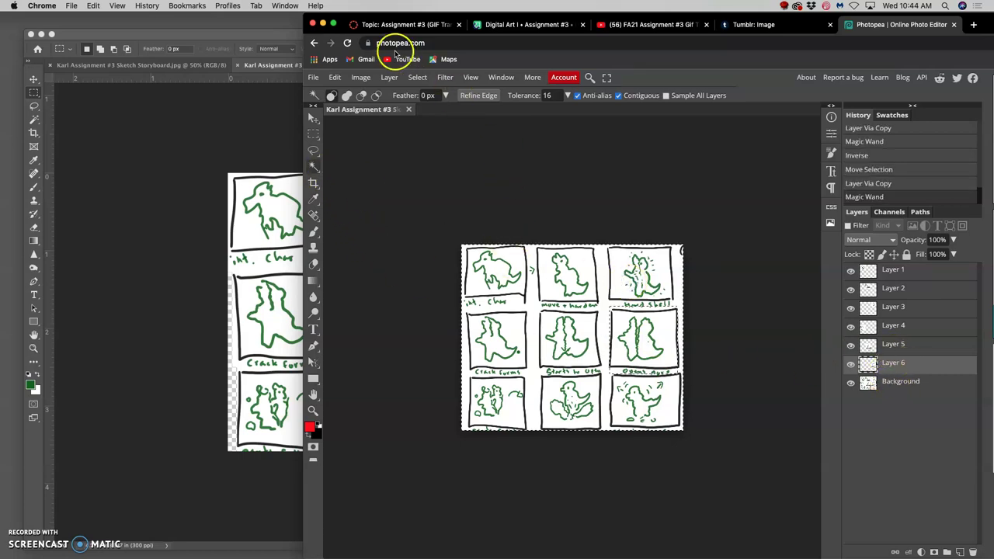
click(418, 78)
click(429, 124)
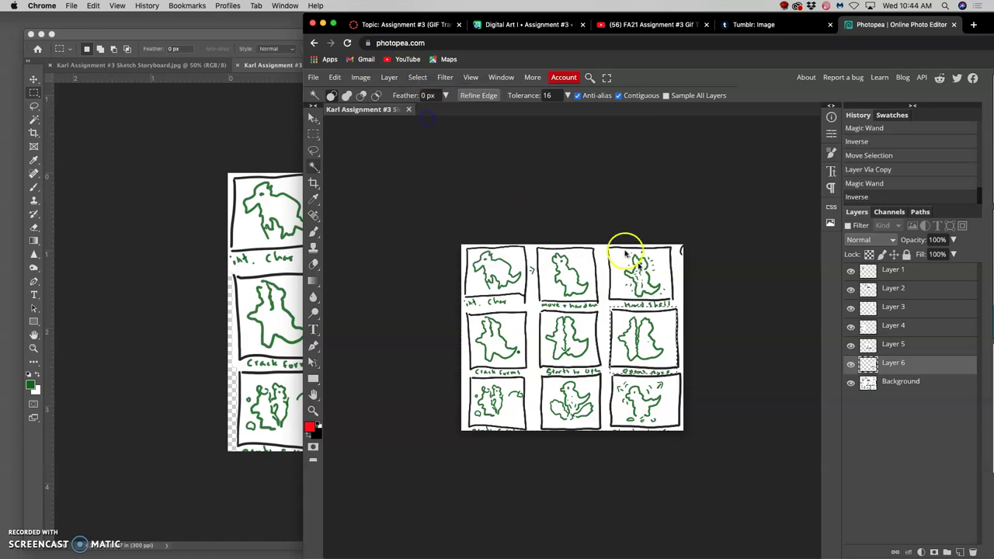
click(870, 385)
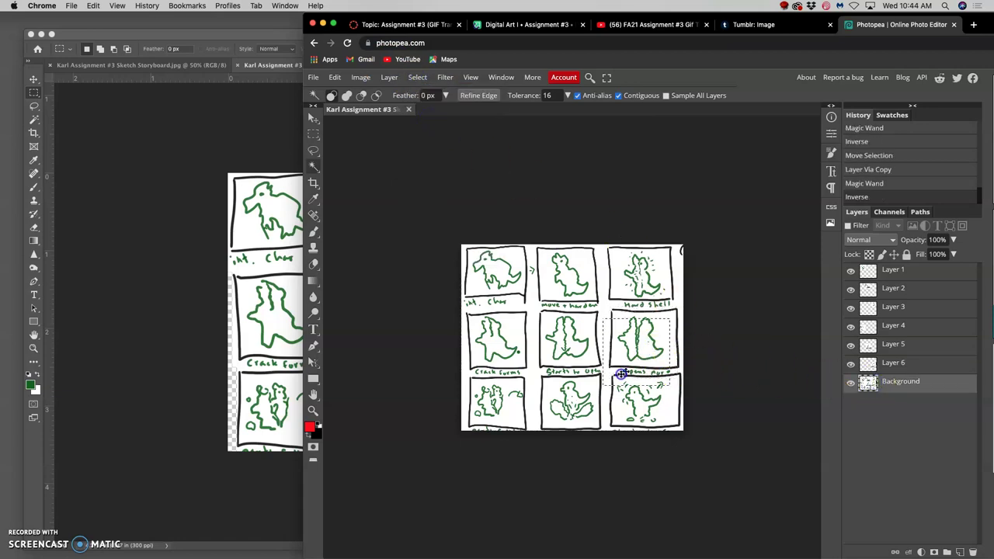
click(503, 404)
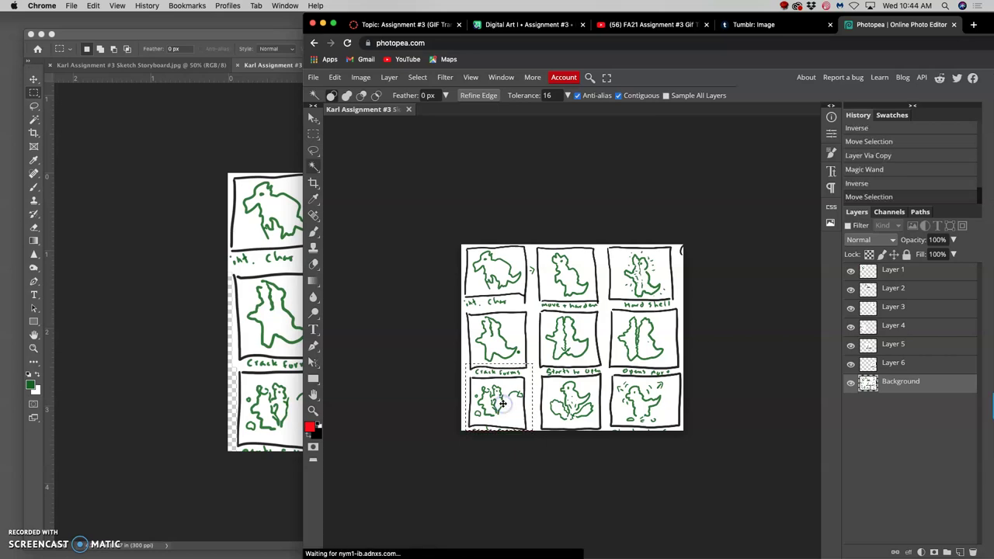
key(super+j)
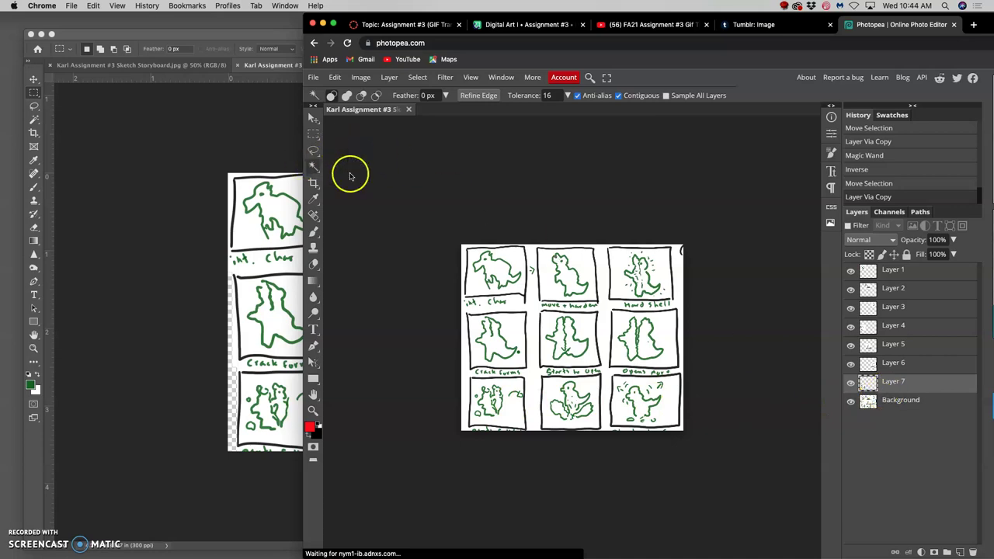
- Copy the bottom-middle frame from Background onto Layer 8 using an inverted magic-wand selection
click(528, 268)
click(417, 77)
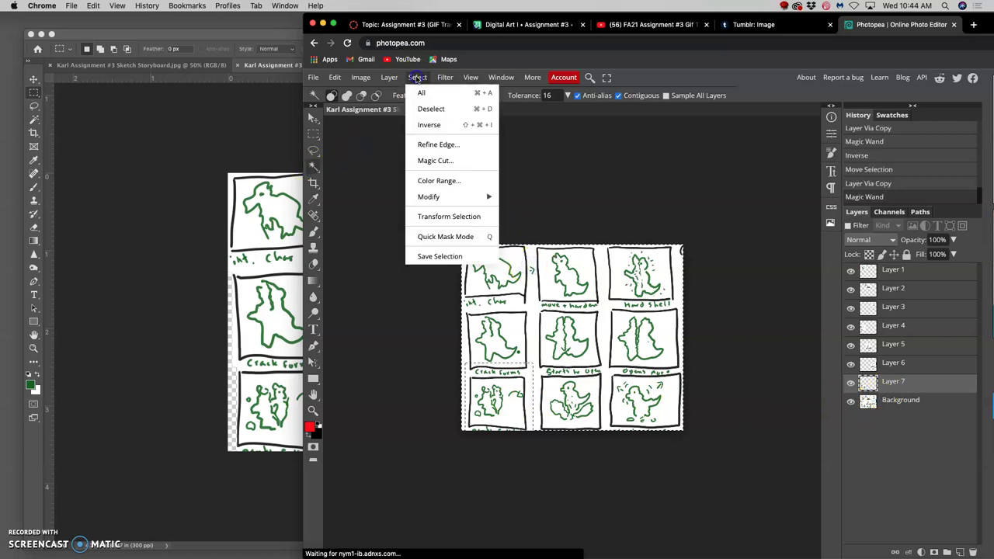
click(429, 124)
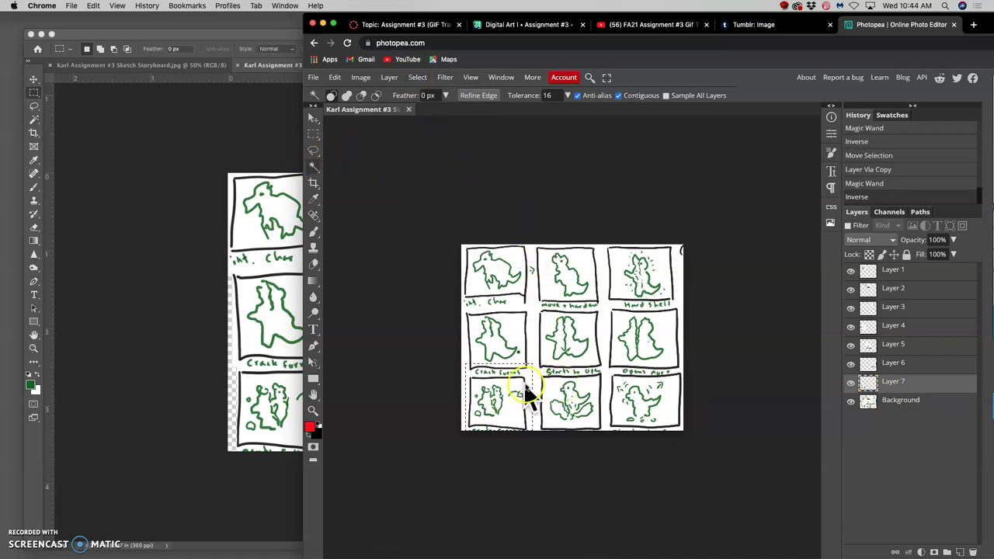
click(903, 400)
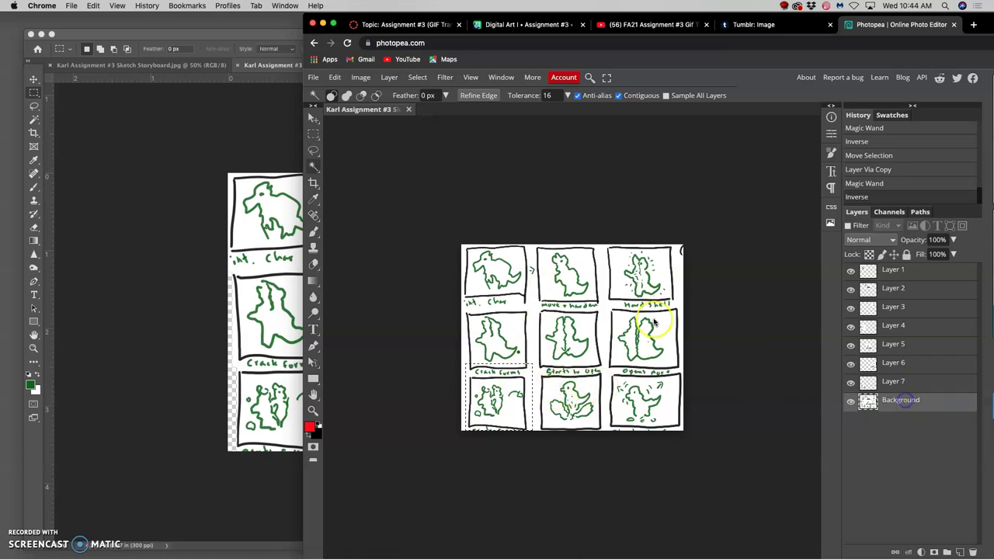
drag(498, 390, 568, 394)
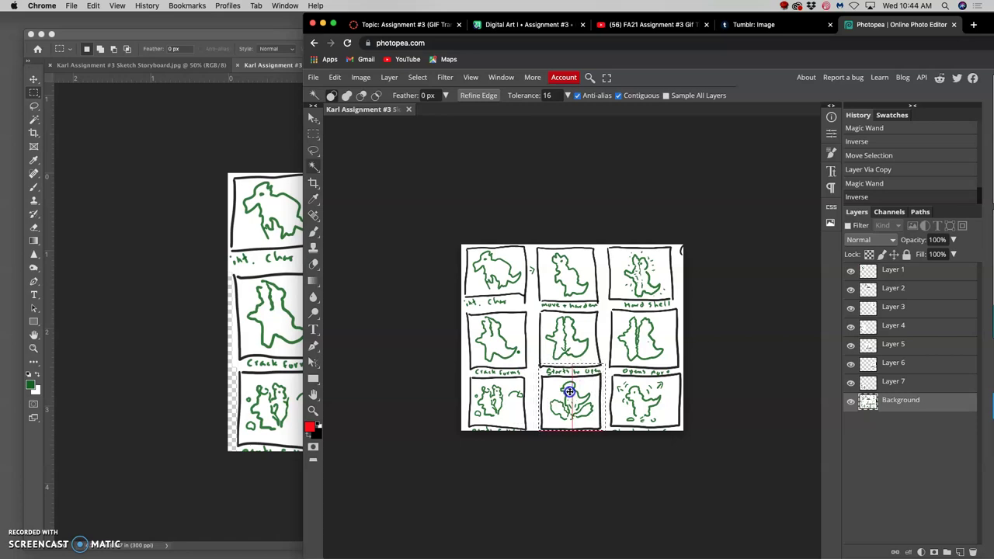
click(570, 391)
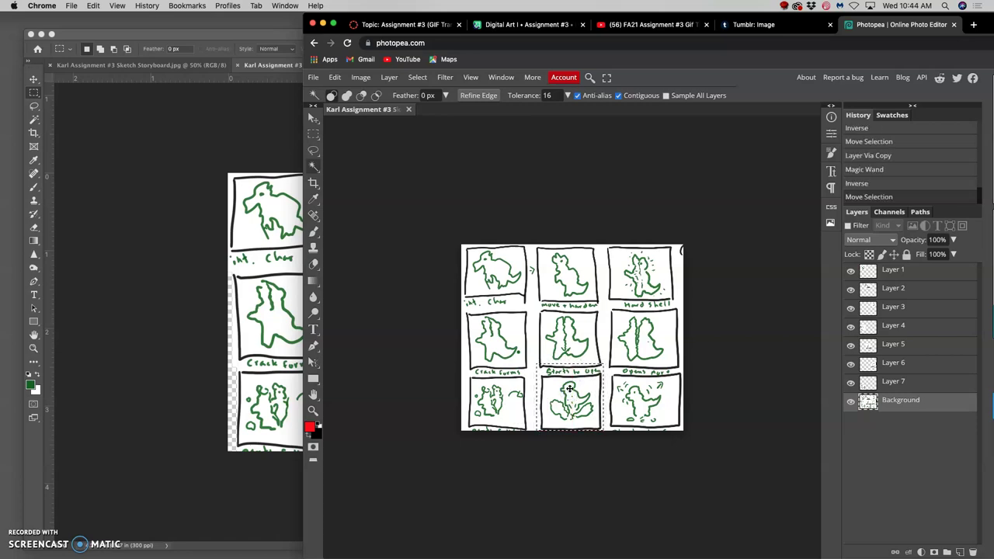
key(super+j)
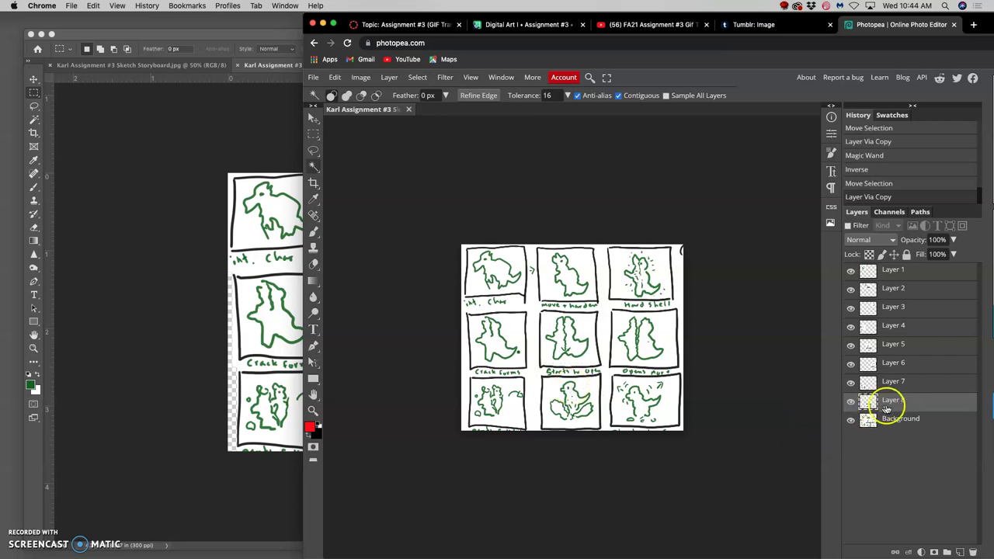
- Magic-wand the empty area, then try and undo a rectangular selection toward the bottom-right frame
click(662, 310)
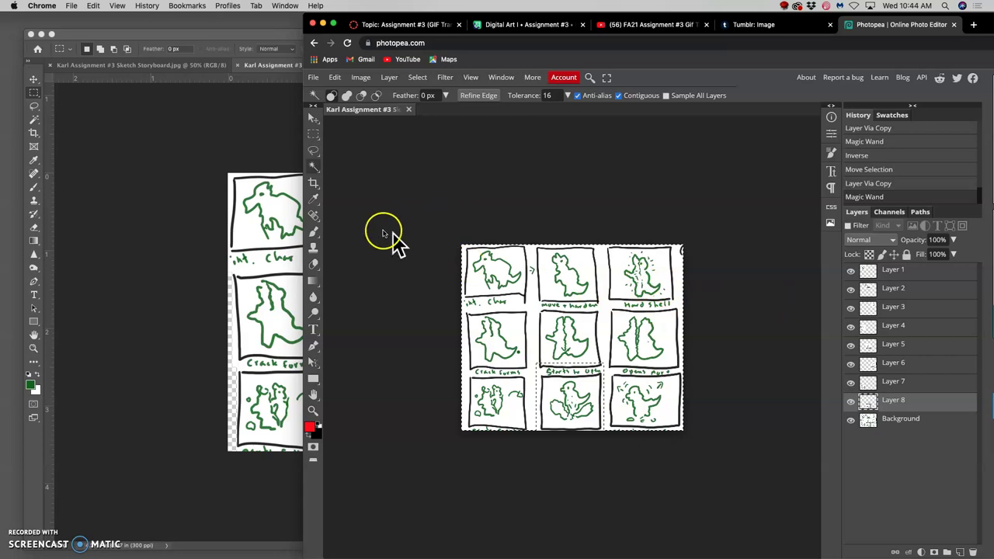
click(897, 425)
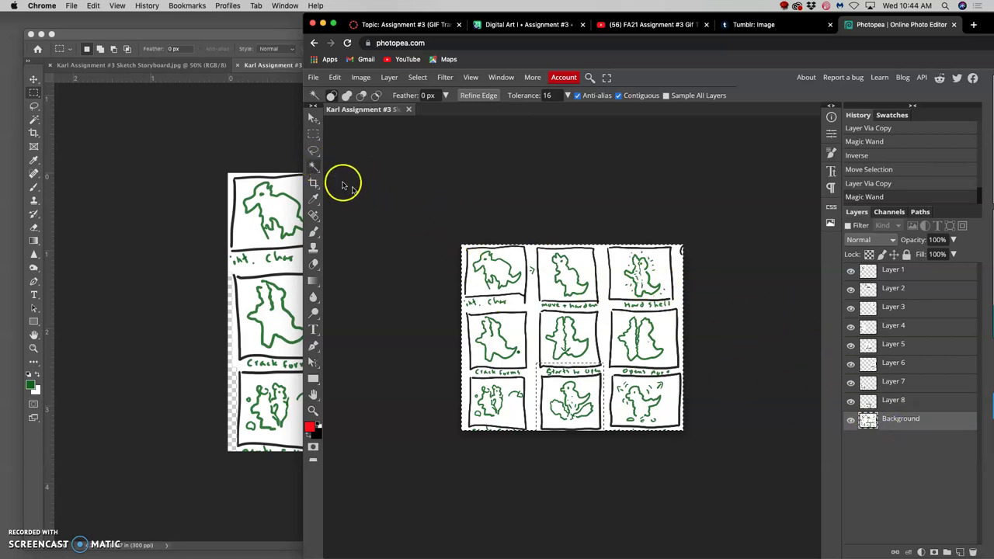
click(313, 132)
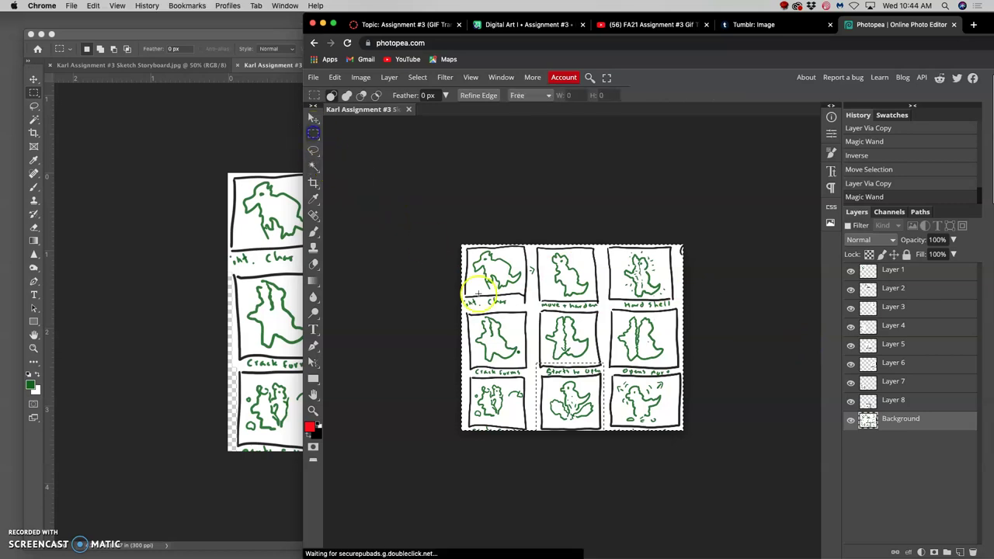
drag(566, 398, 609, 401)
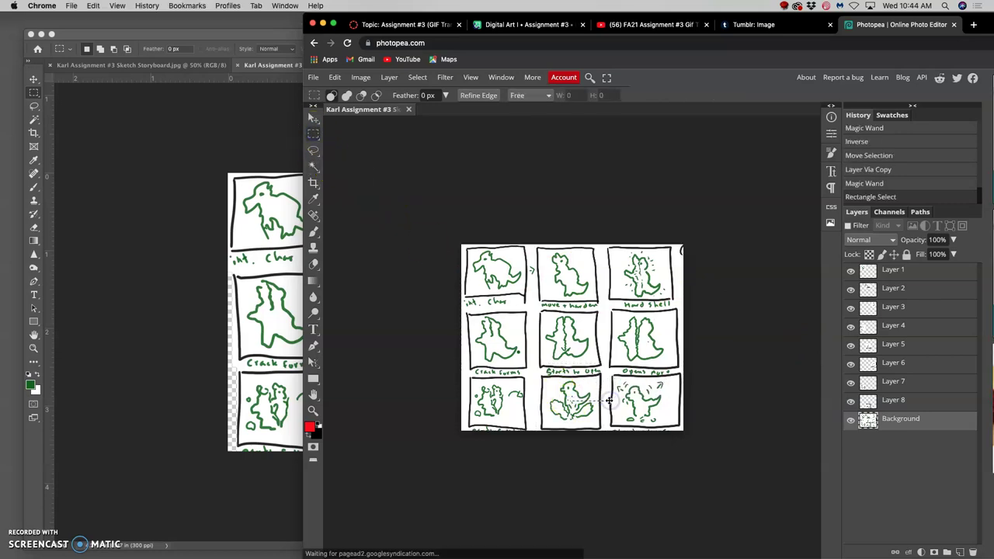
key(super+z)
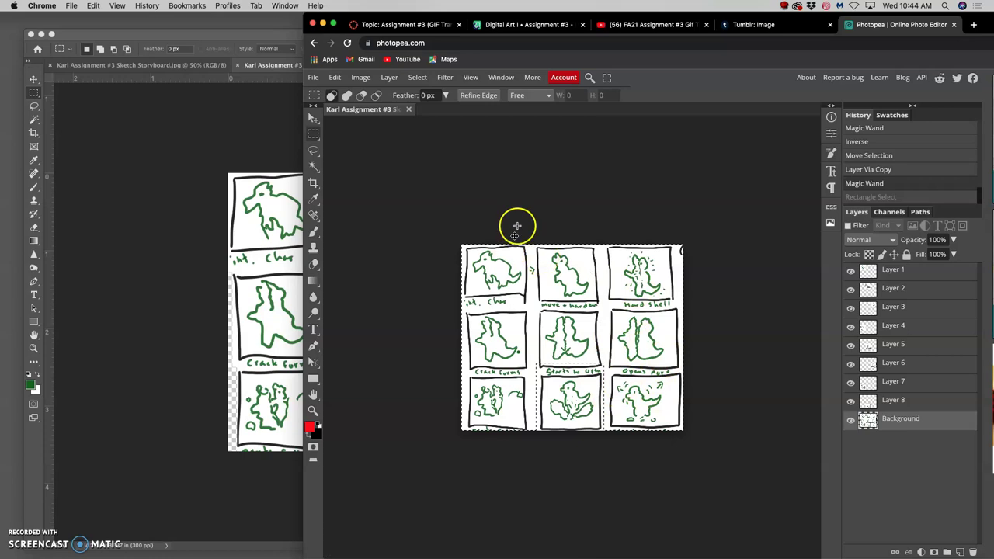
- Invert the selection onto the bottom-right frame, copy it to Layer 9, and hide the Background
click(895, 402)
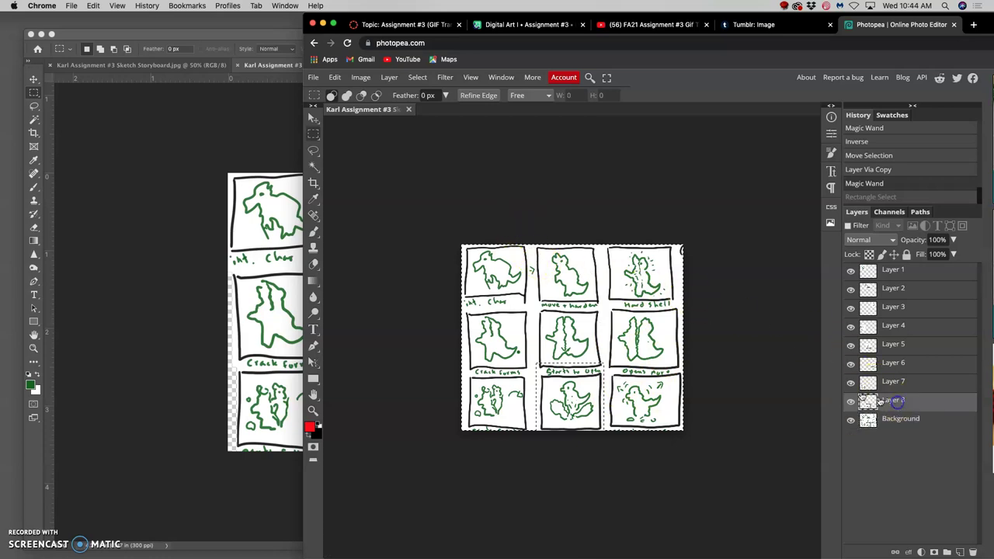
click(418, 78)
click(430, 124)
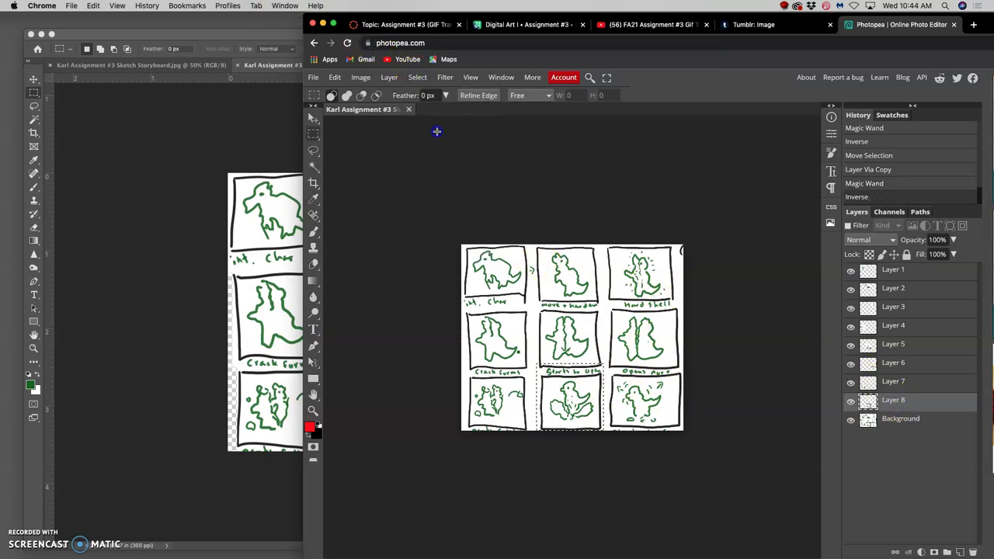
drag(578, 394, 624, 387)
drag(655, 394, 652, 395)
click(886, 419)
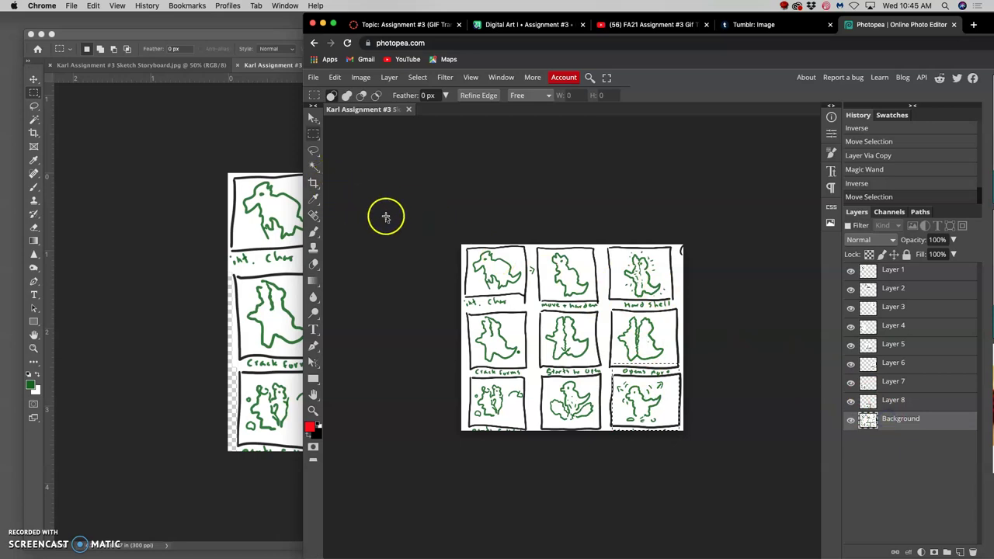
key(ctrl+j)
click(851, 438)
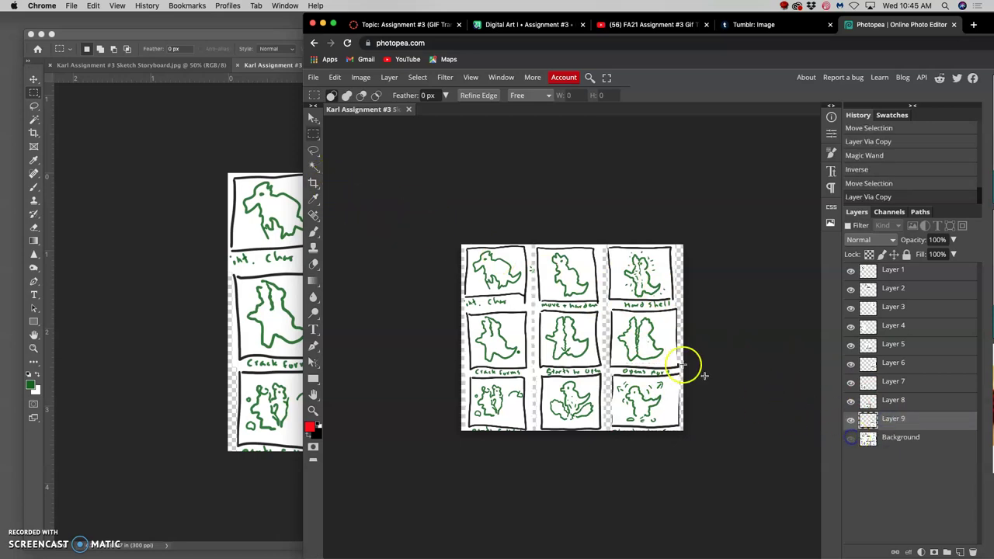
- Save the storyboard as a PSD named 'Animatic' on the Desktop
click(313, 77)
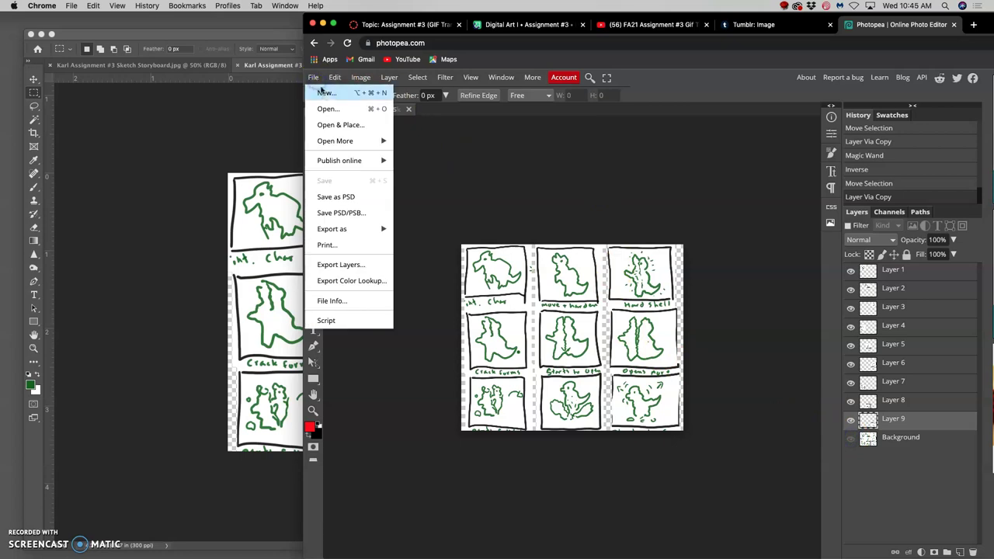
click(345, 197)
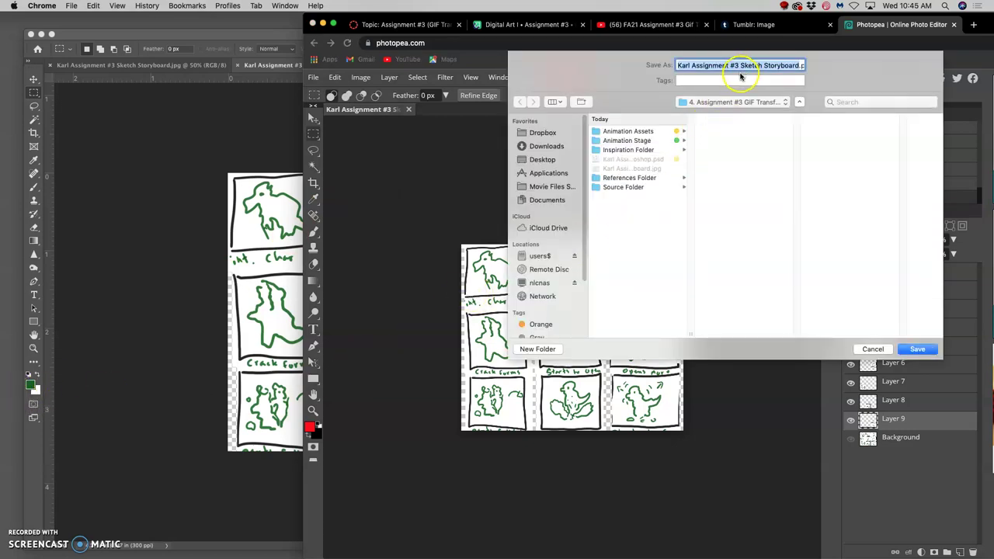
key(BackSpace)
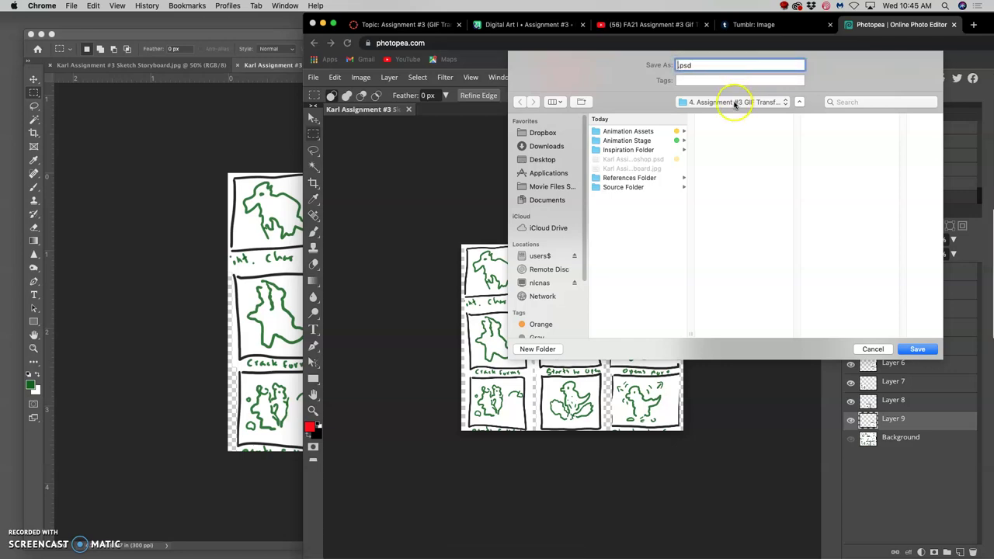
click(735, 104)
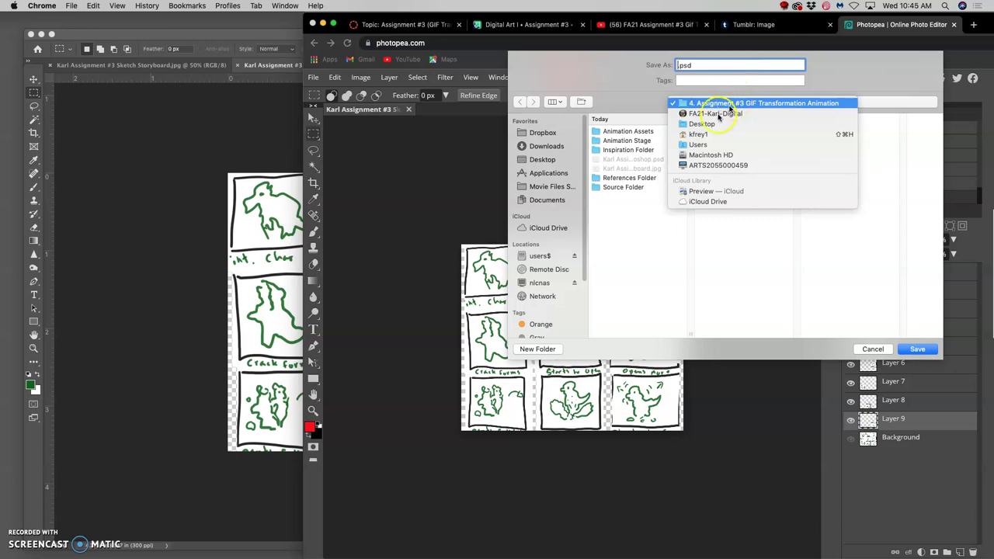
click(704, 124)
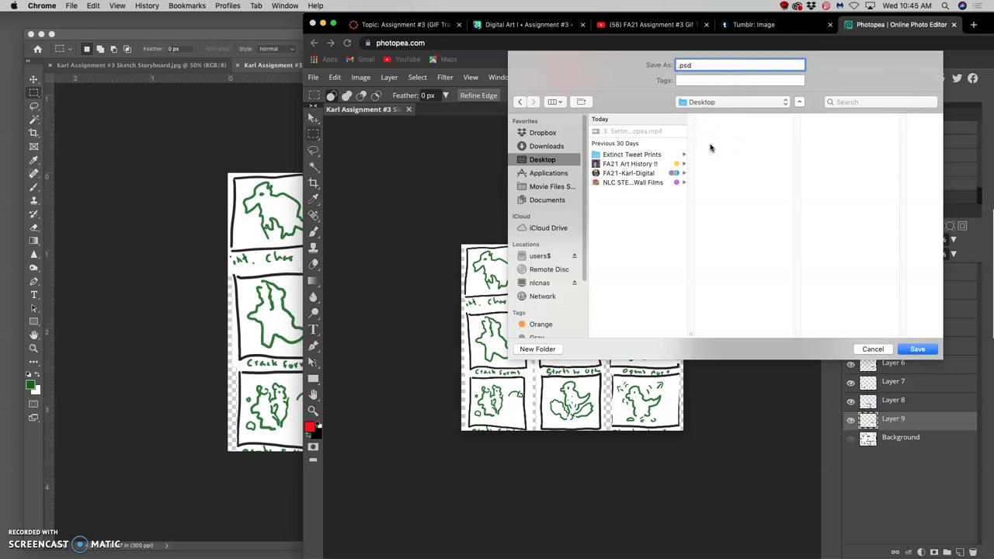
text(Animatic - Photop)
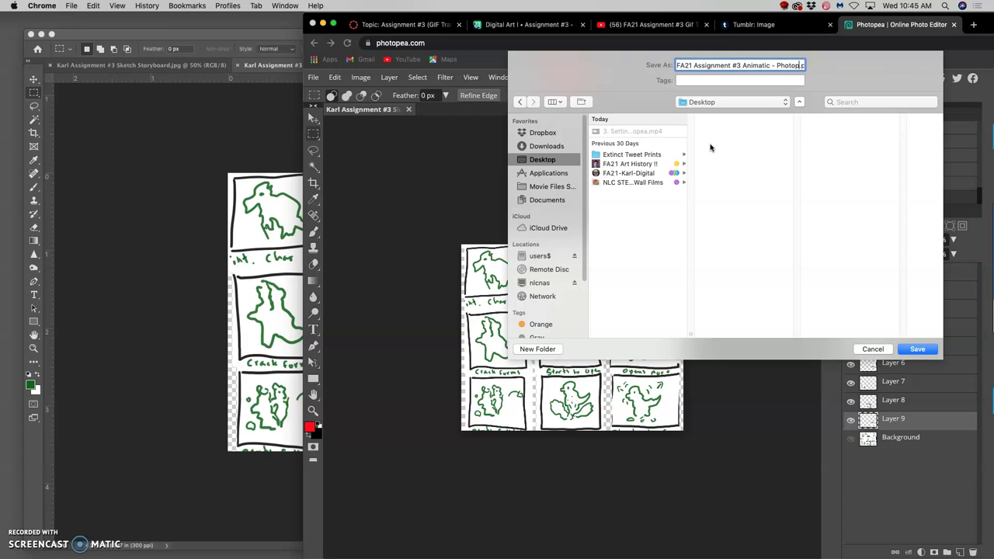
key(Return)
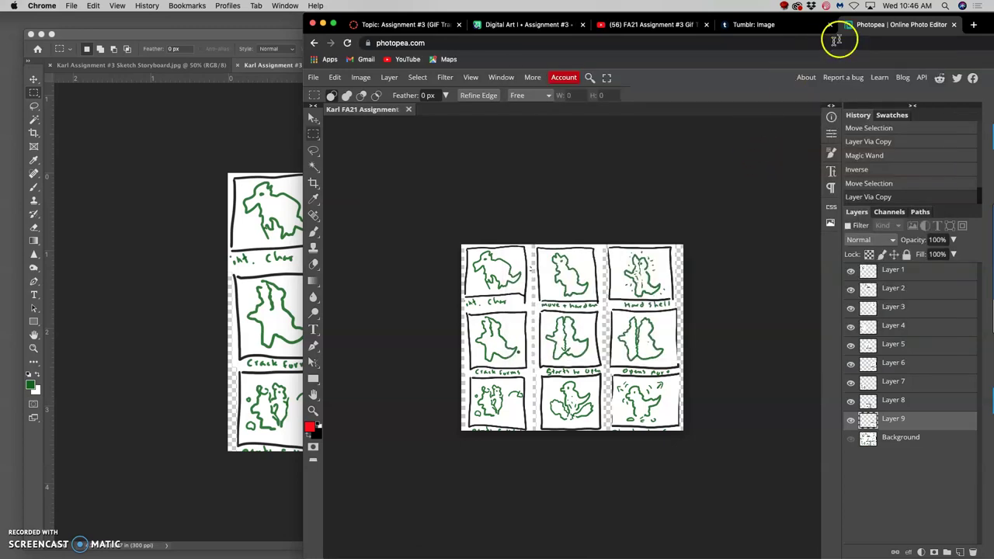
- Move the saved PSD into the 4. Assignment #3 GIF Transformation Animation folder and tag it yellow
drag(985, 24, 901, 497)
drag(958, 447, 627, 360)
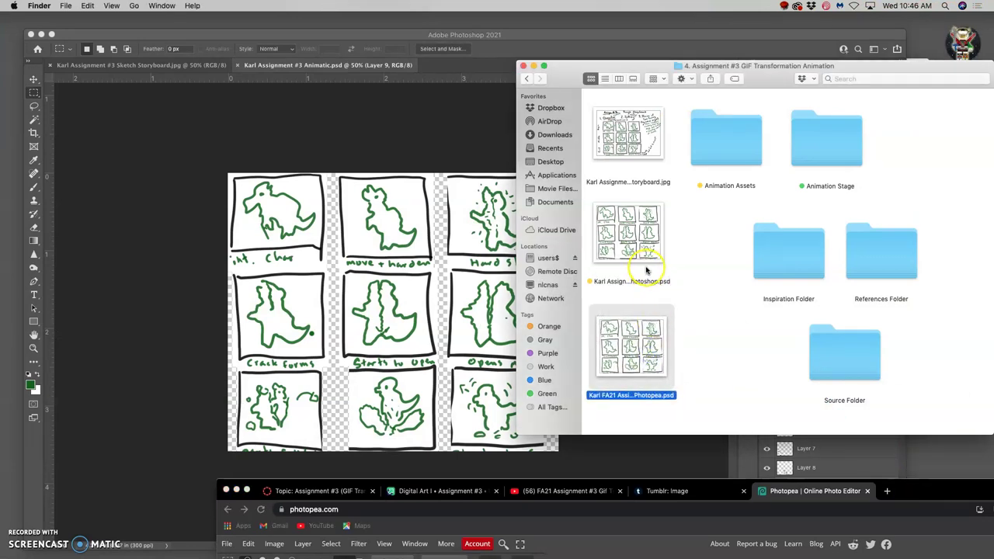
right_click(650, 377)
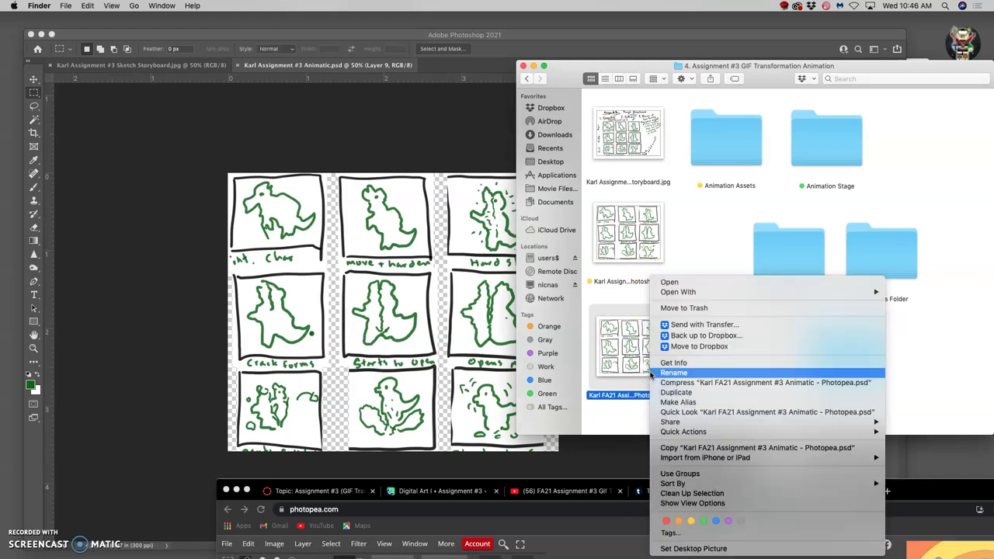
click(691, 522)
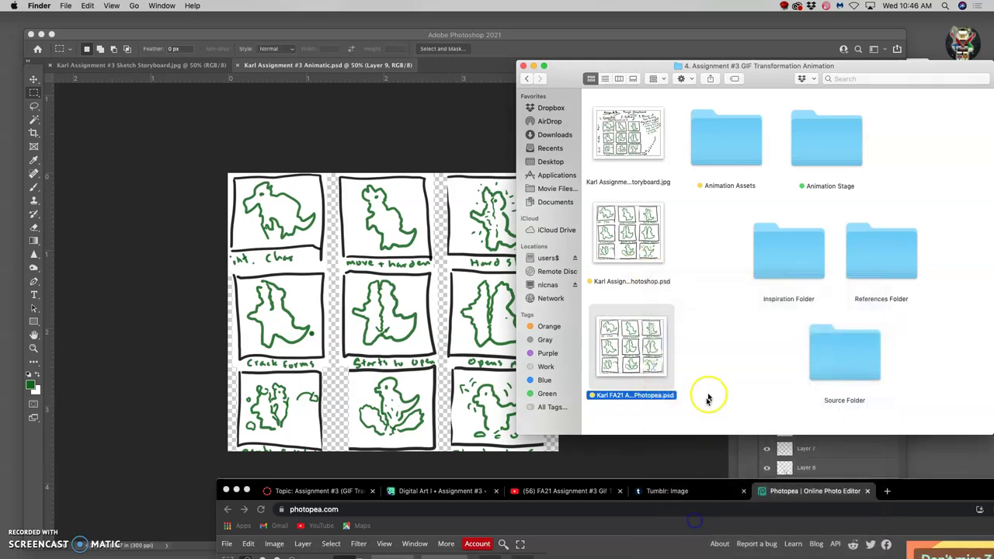
- Move the browser window back up and bring Photoshop to the front
click(917, 489)
drag(917, 489, 991, 43)
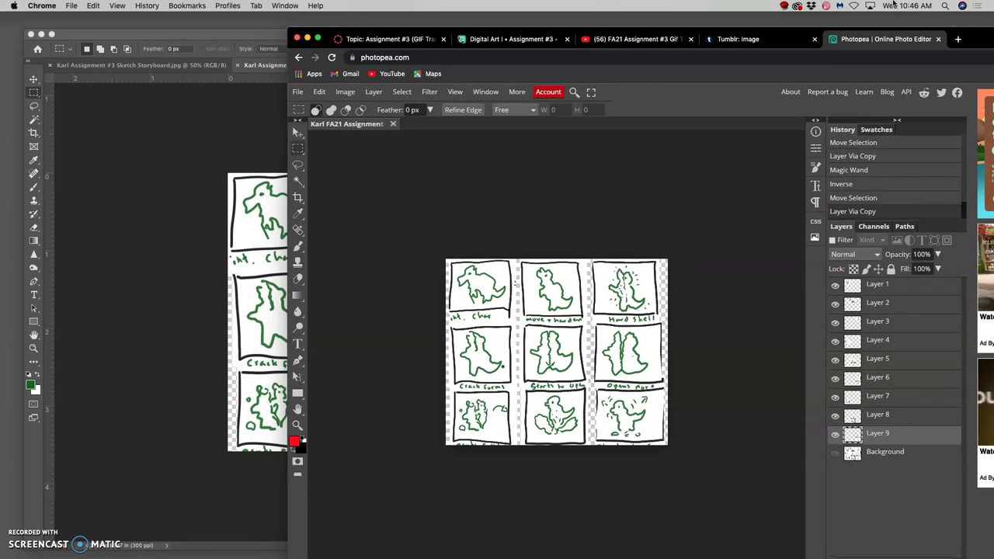
click(353, 33)
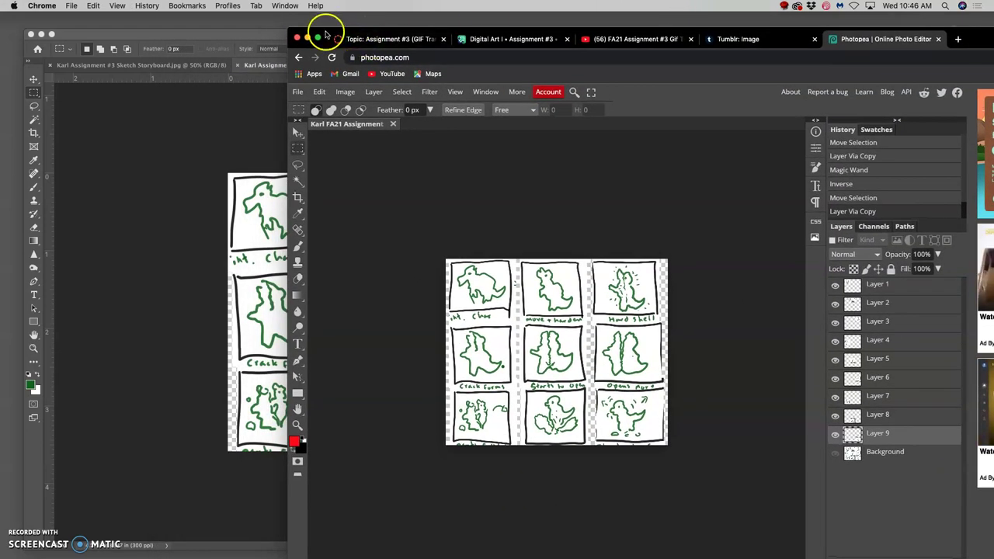
drag(329, 32, 360, 25)
click(173, 139)
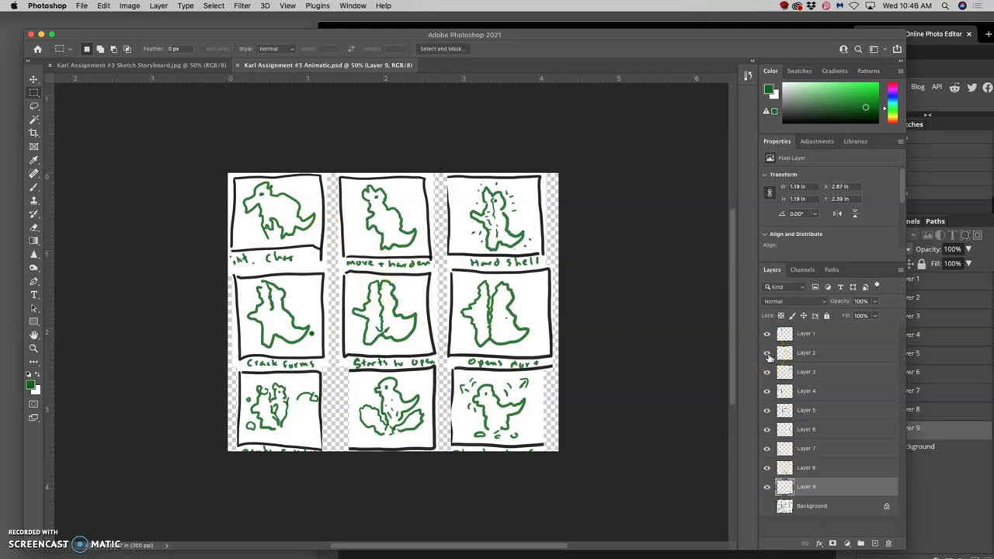
- With the Move tool active, drag guides from the rulers to the canvas's top and left edges
click(35, 81)
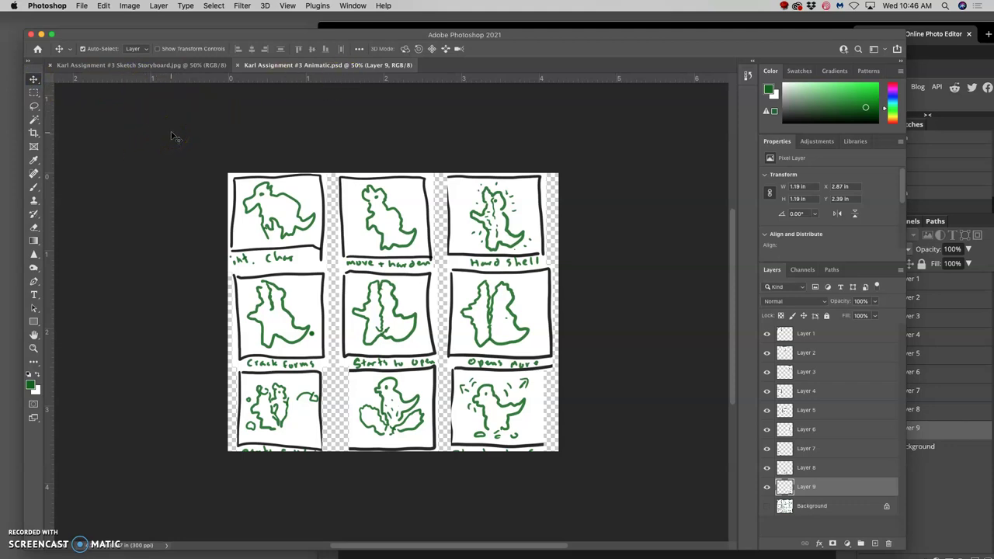
scroll(174, 136, right, 1)
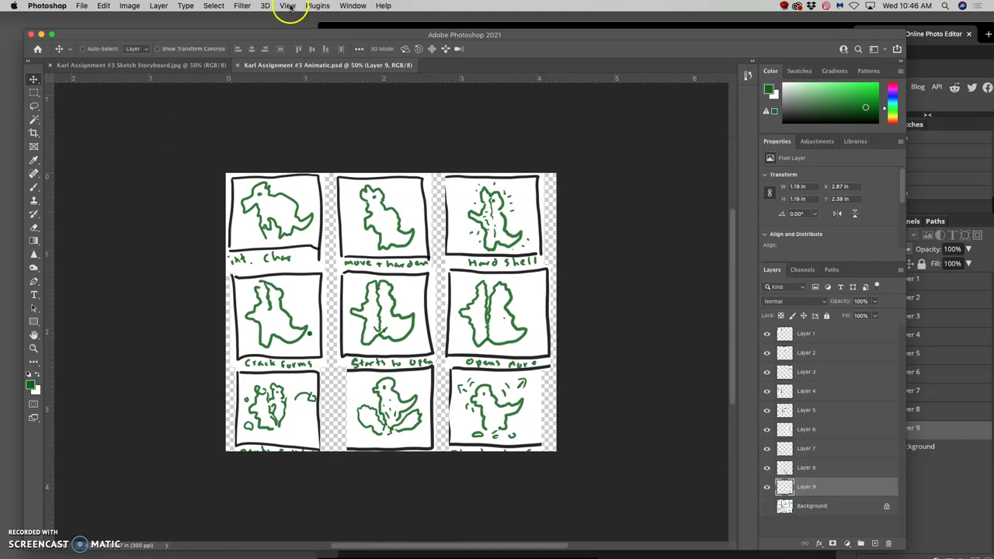
click(288, 6)
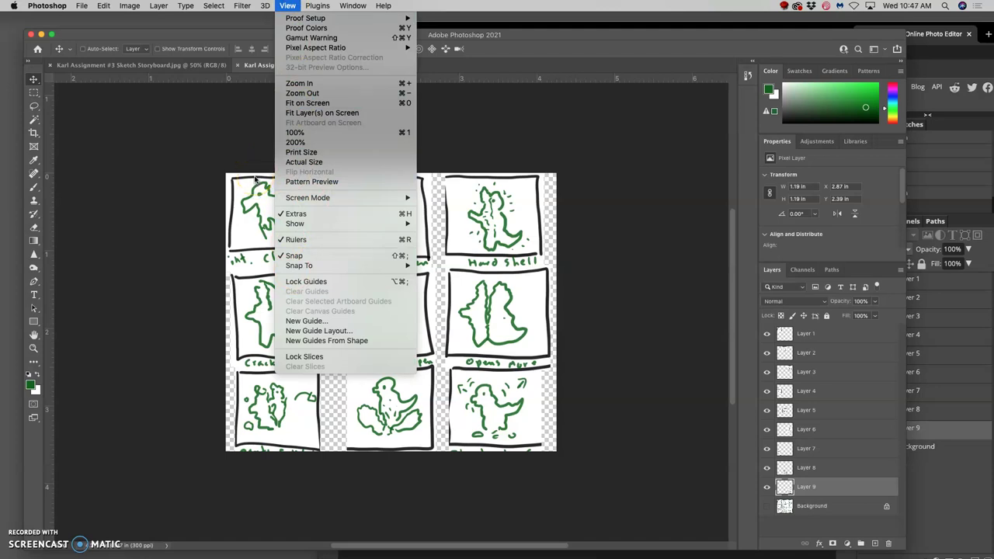
click(175, 178)
drag(350, 82, 350, 173)
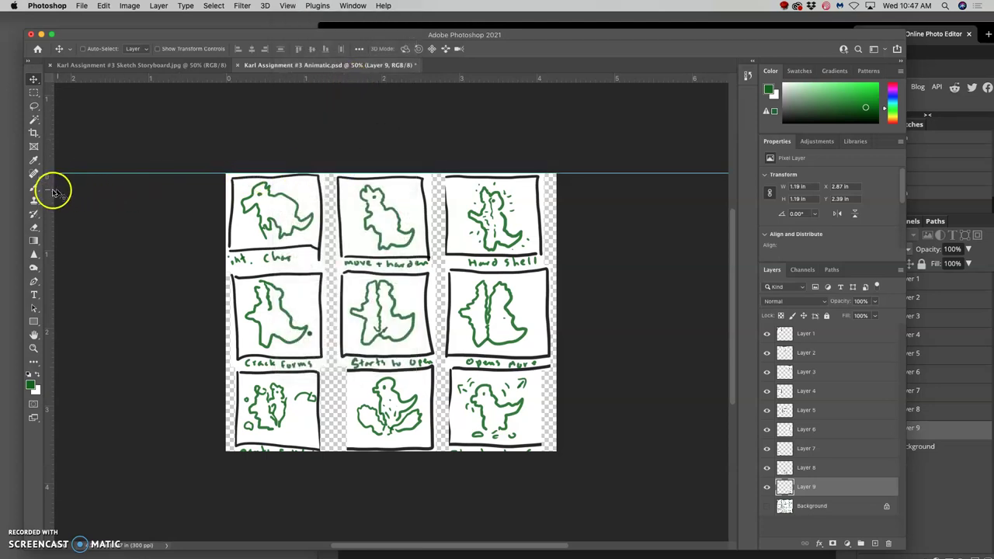
drag(50, 195, 226, 199)
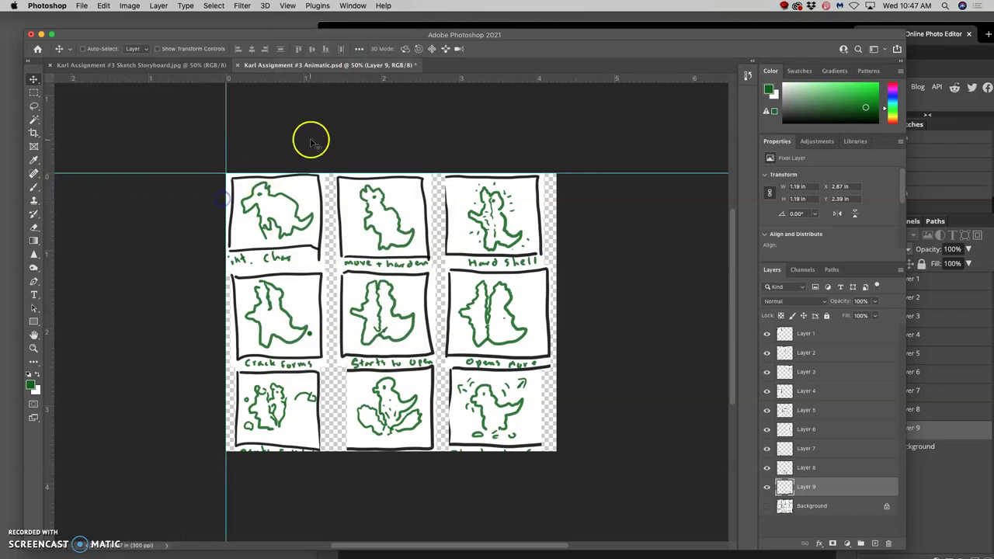
- Hide Layer 1, then drag the move + harden, Hard Shell, Crack Forms and Layer 5 panels to the top-left corner, hiding each after
click(766, 334)
click(805, 353)
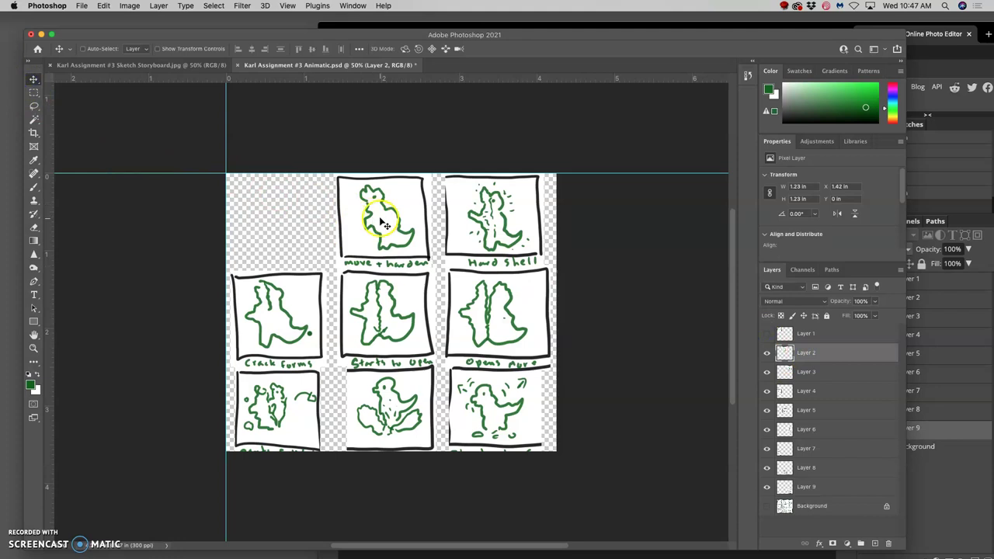
drag(383, 222, 269, 218)
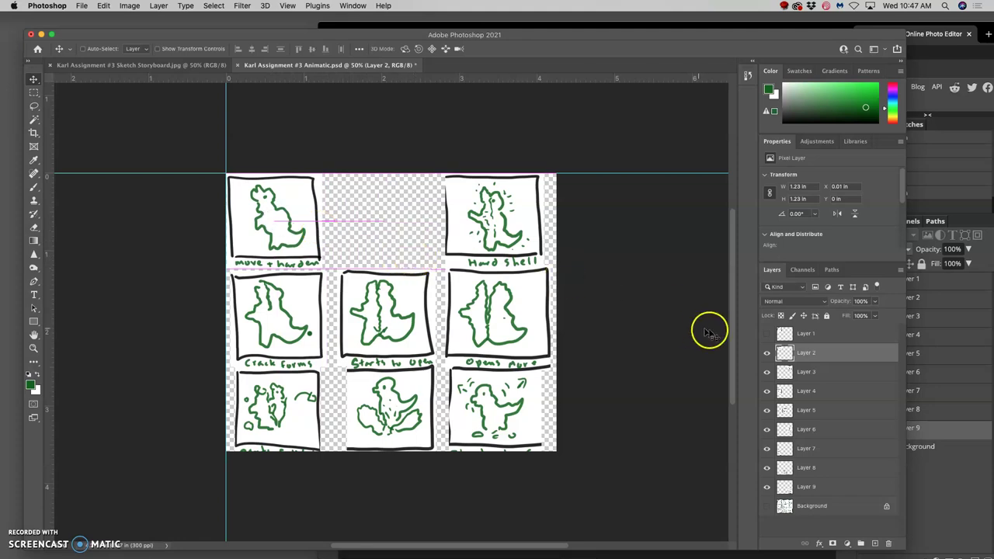
click(767, 353)
click(805, 373)
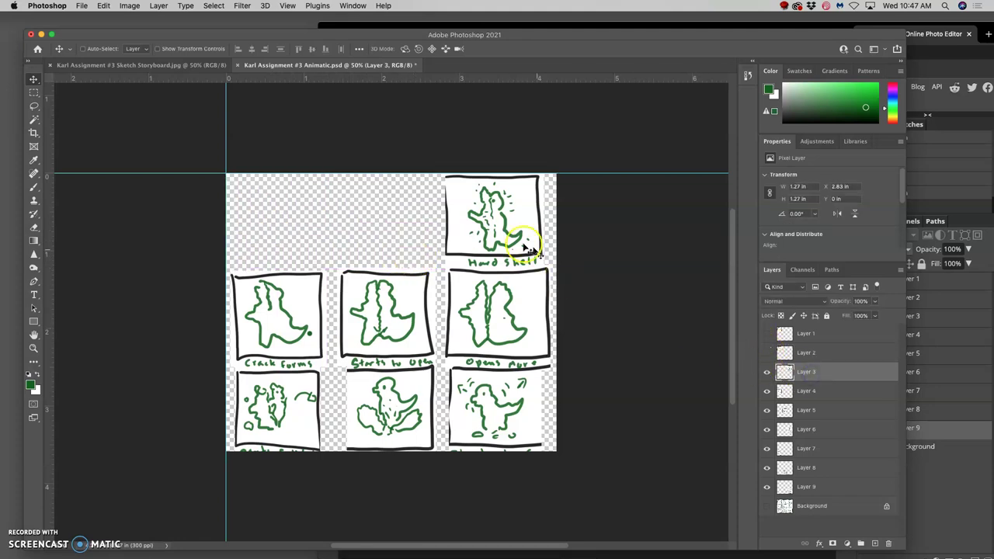
drag(530, 249, 291, 236)
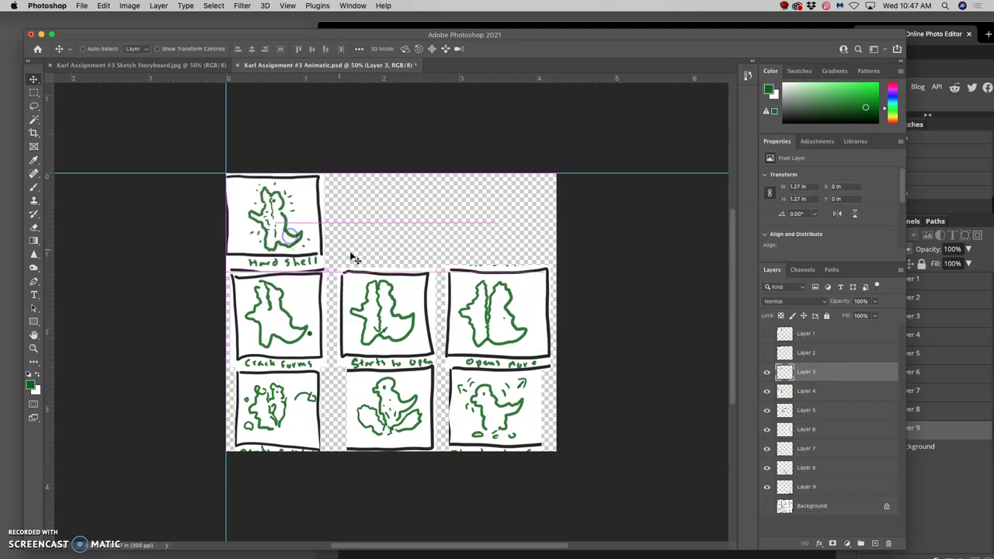
click(768, 372)
click(801, 391)
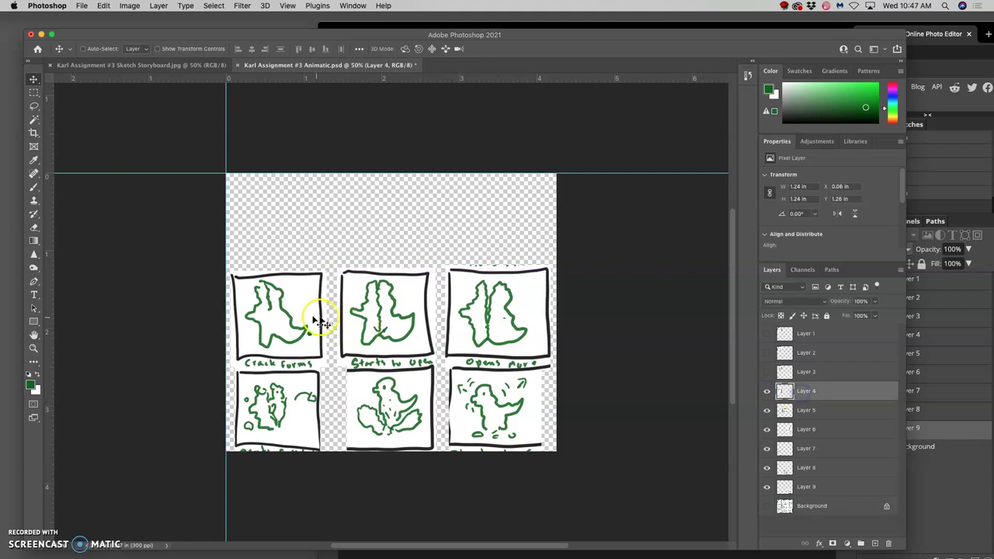
drag(290, 315, 283, 226)
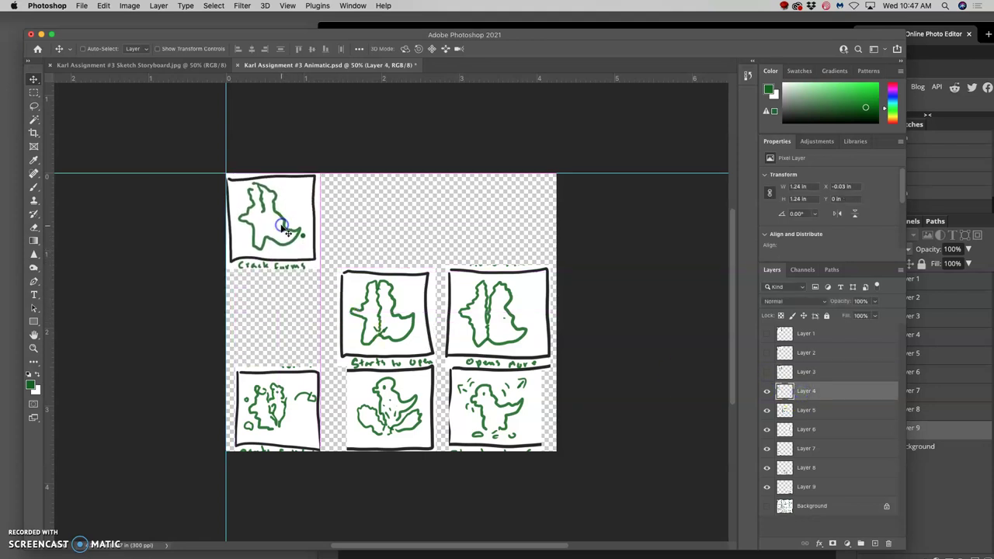
click(768, 395)
click(786, 410)
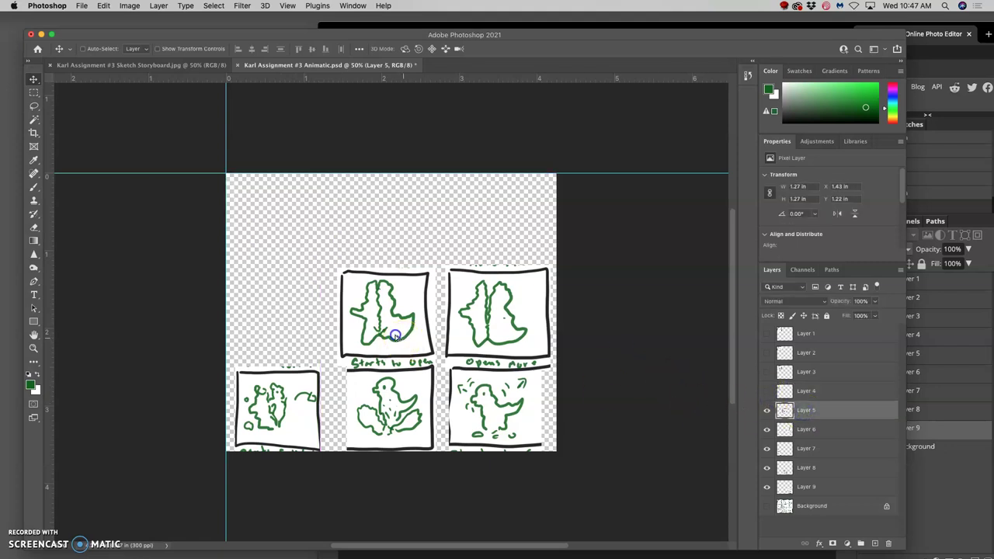
mouse_move(395, 335)
mouse_down()
mouse_move(346, 307)
mouse_move(352, 285)
mouse_move(313, 260)
mouse_move(269, 206)
mouse_move(346, 263)
mouse_up()
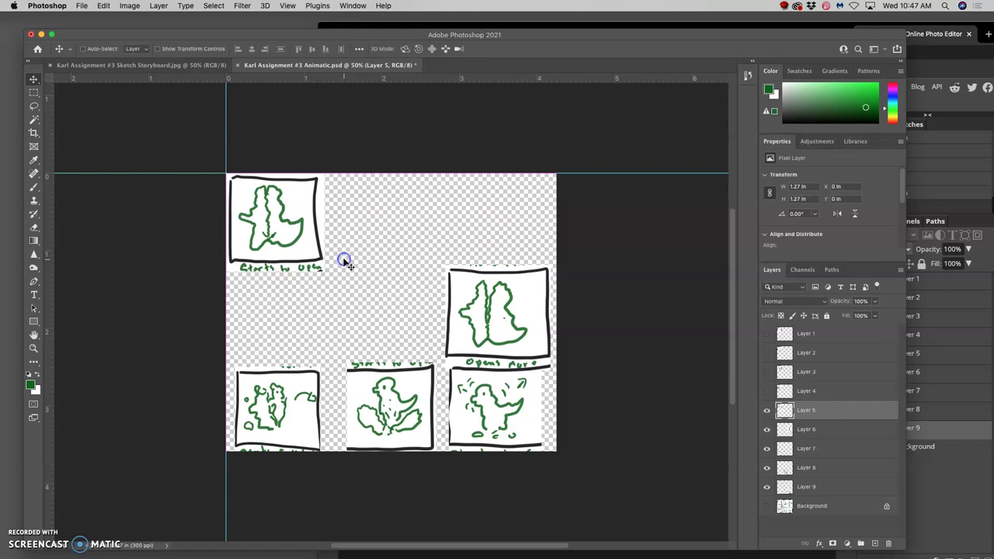
- Hide Layer 5, then drag the Layer 6, 7, 8 and 9 panels to the top-left corner, hiding each after
click(823, 438)
click(768, 411)
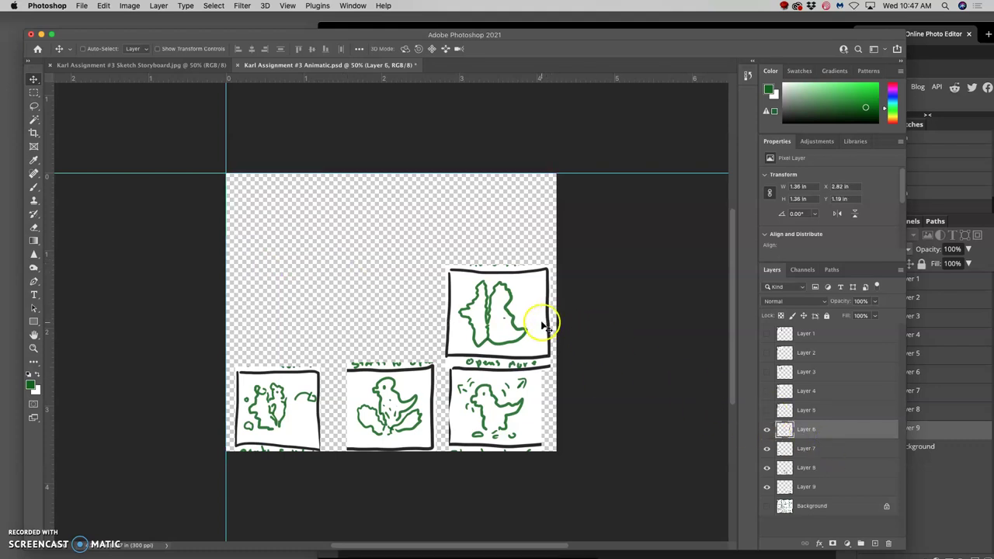
mouse_move(536, 318)
mouse_down()
mouse_move(371, 278)
mouse_move(342, 237)
mouse_move(319, 234)
mouse_up()
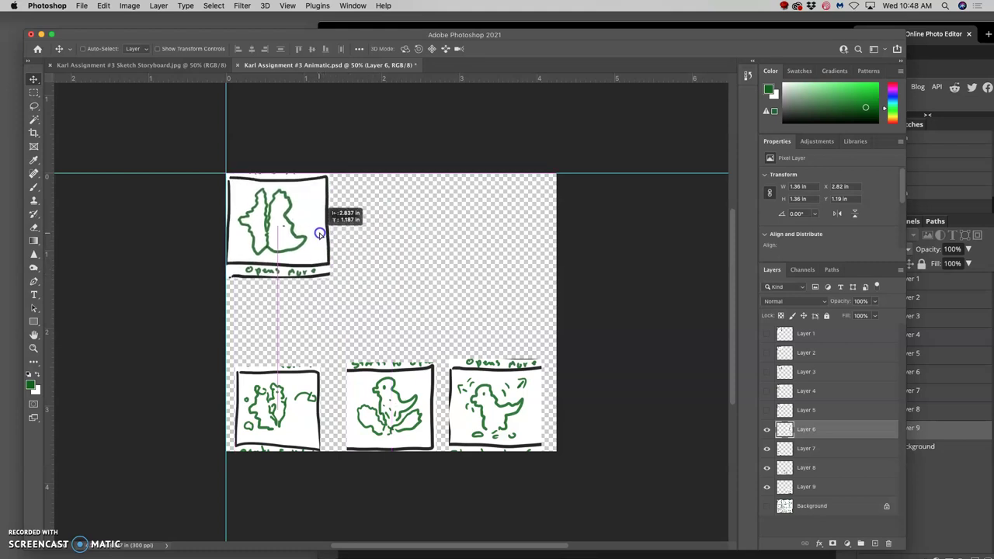
click(768, 432)
click(806, 450)
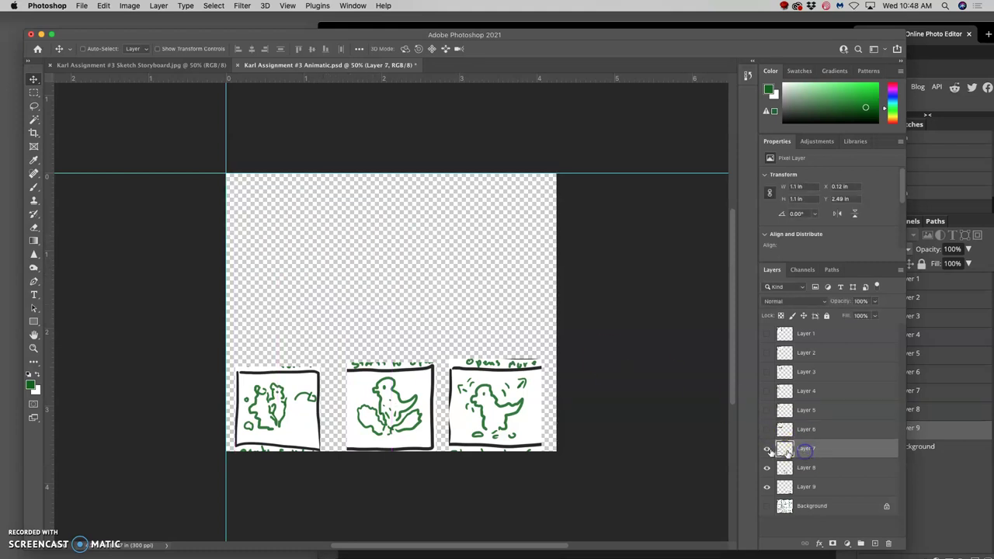
mouse_move(259, 406)
mouse_down()
mouse_move(271, 264)
mouse_move(260, 224)
mouse_up()
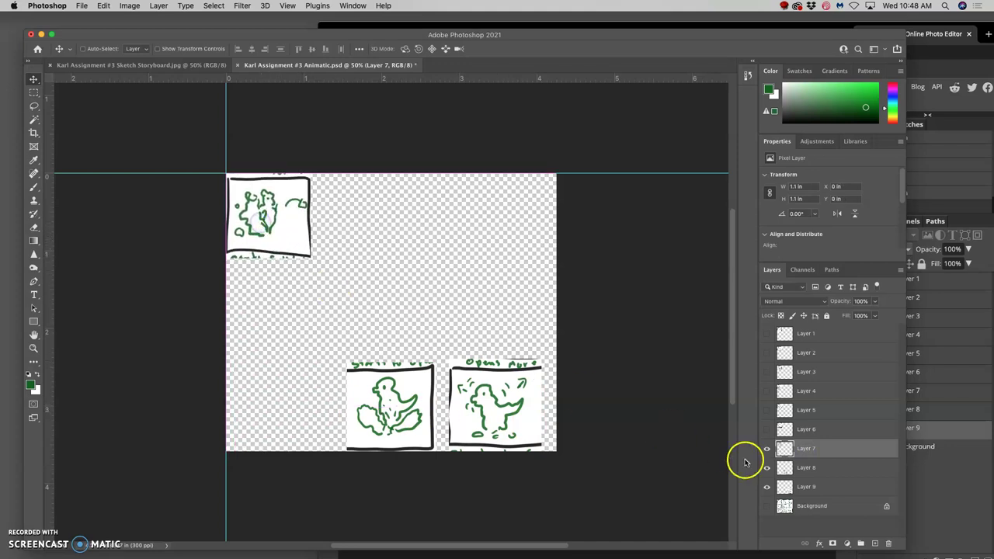
click(767, 449)
click(817, 470)
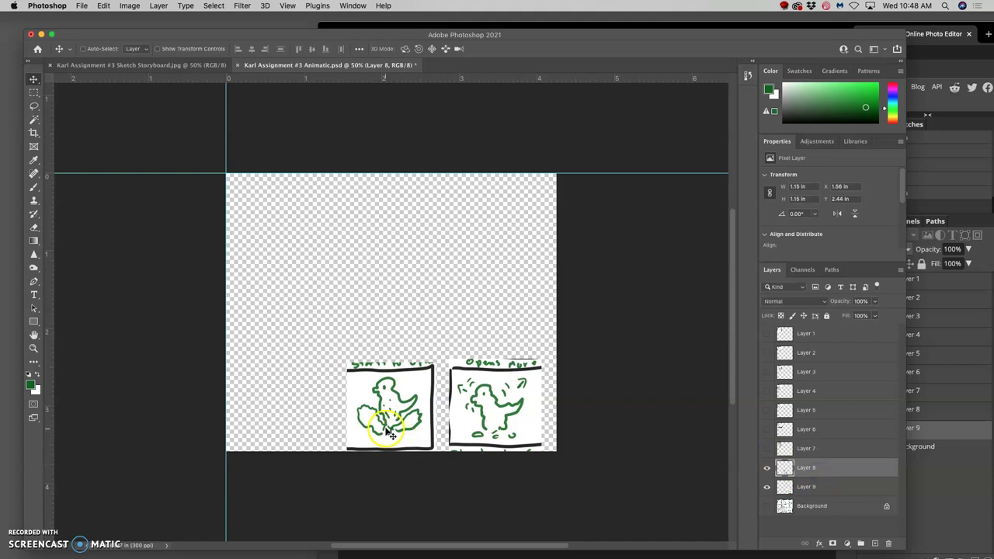
drag(342, 398, 266, 241)
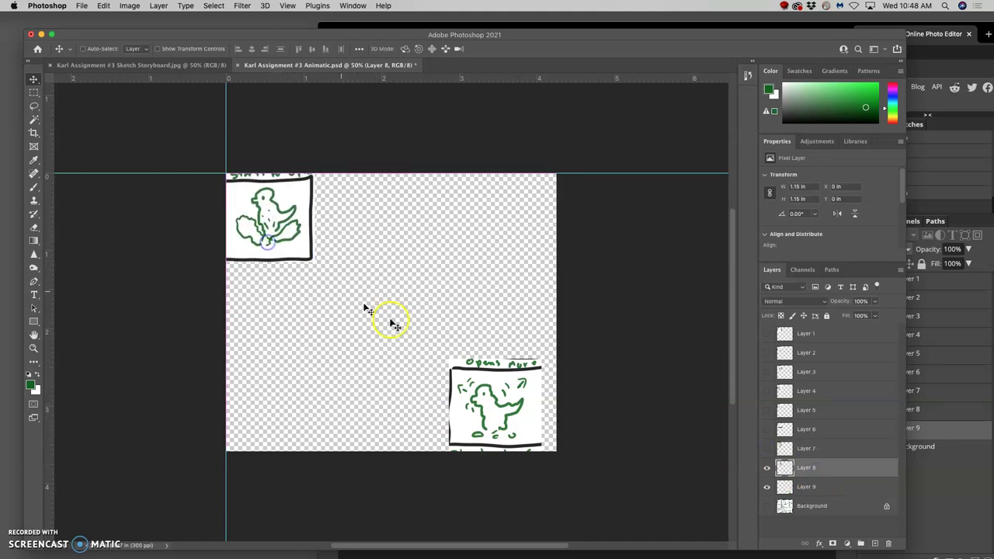
click(768, 468)
click(821, 486)
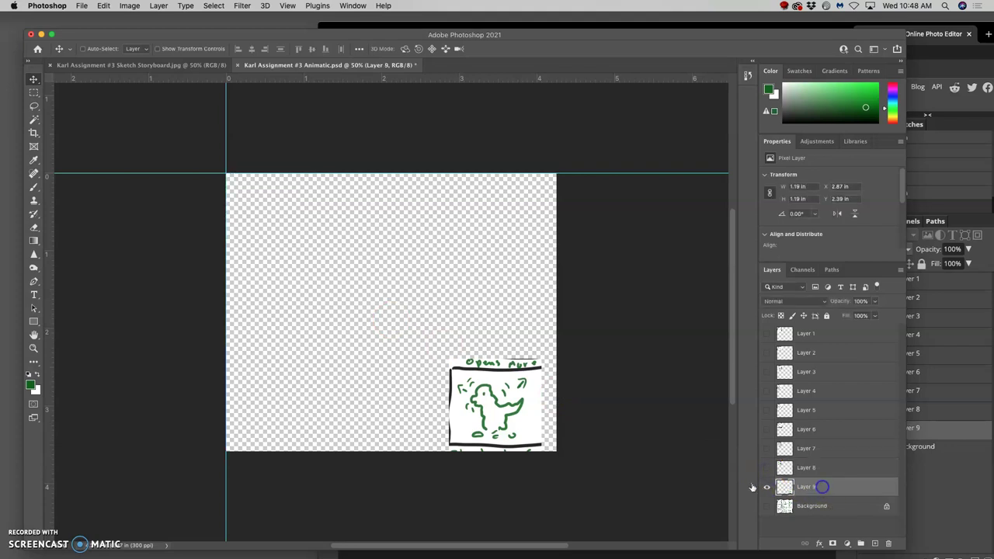
mouse_move(537, 437)
mouse_down()
mouse_move(515, 409)
mouse_move(470, 412)
mouse_move(342, 308)
mouse_move(285, 254)
mouse_move(299, 242)
mouse_move(318, 247)
mouse_move(310, 244)
mouse_up()
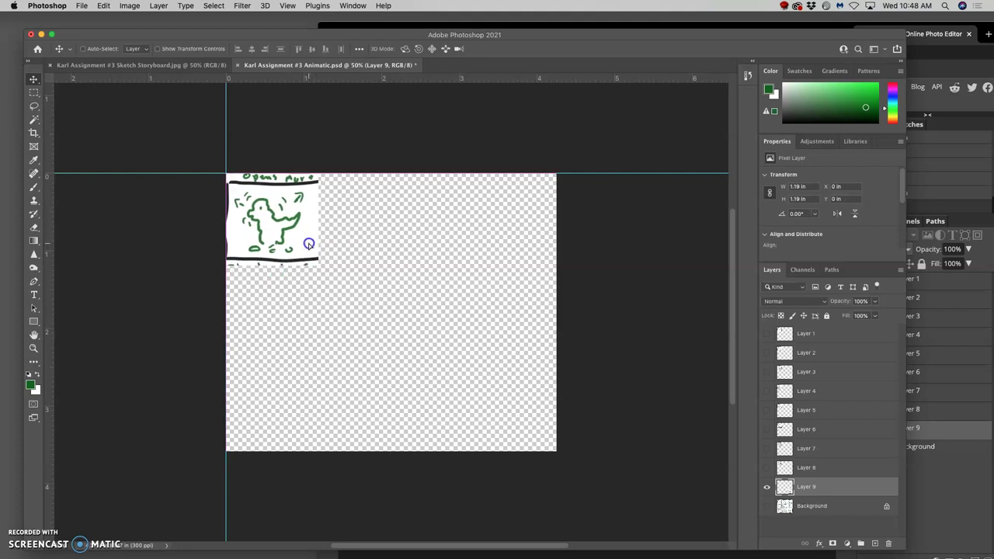
- Turn visibility back on for Layers 8 through 1
click(767, 467)
click(767, 449)
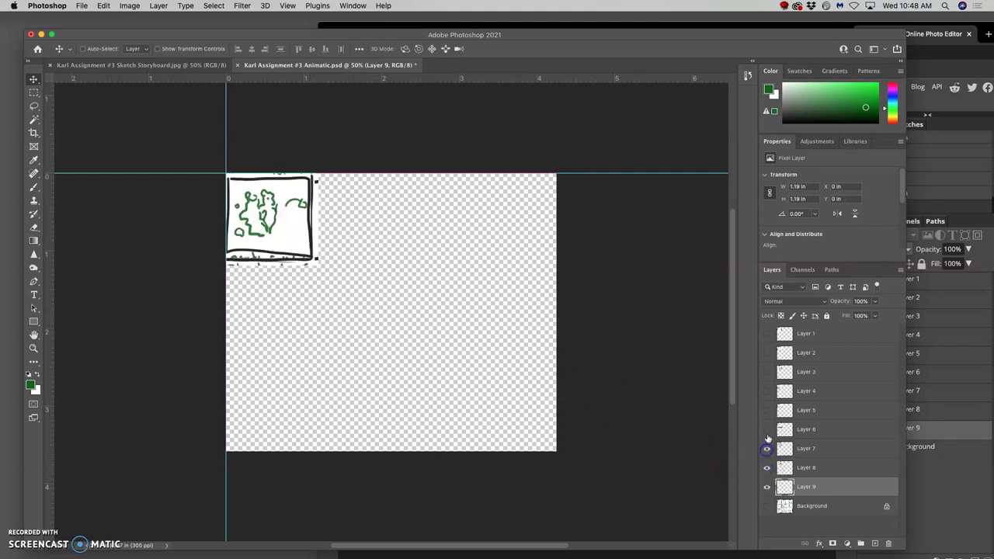
click(767, 429)
click(767, 410)
click(767, 391)
click(767, 372)
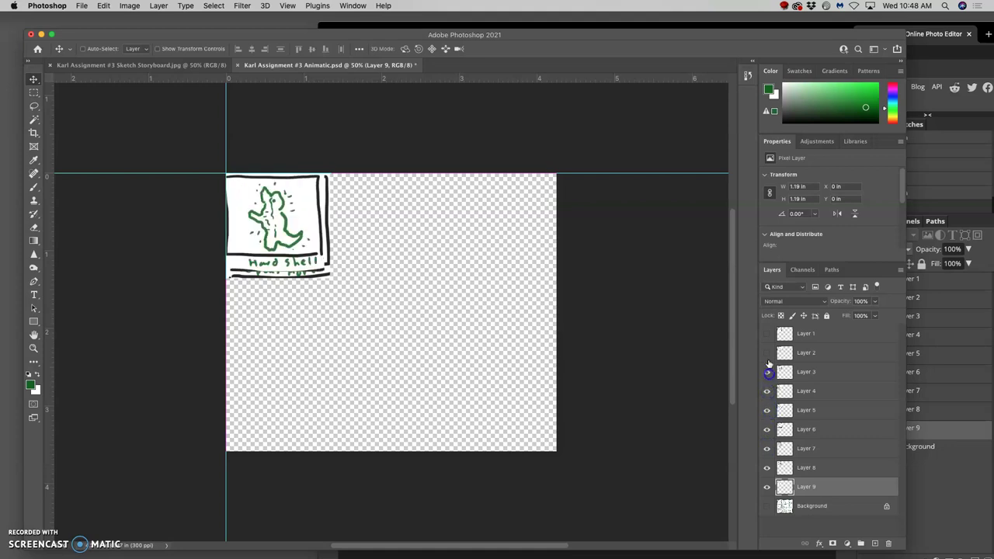
click(767, 353)
click(767, 335)
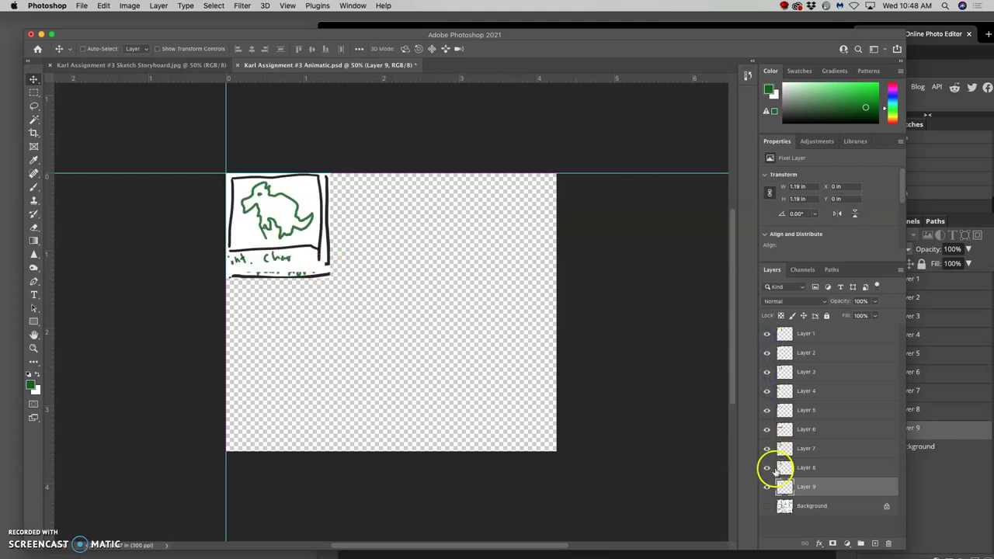
drag(781, 493, 766, 470)
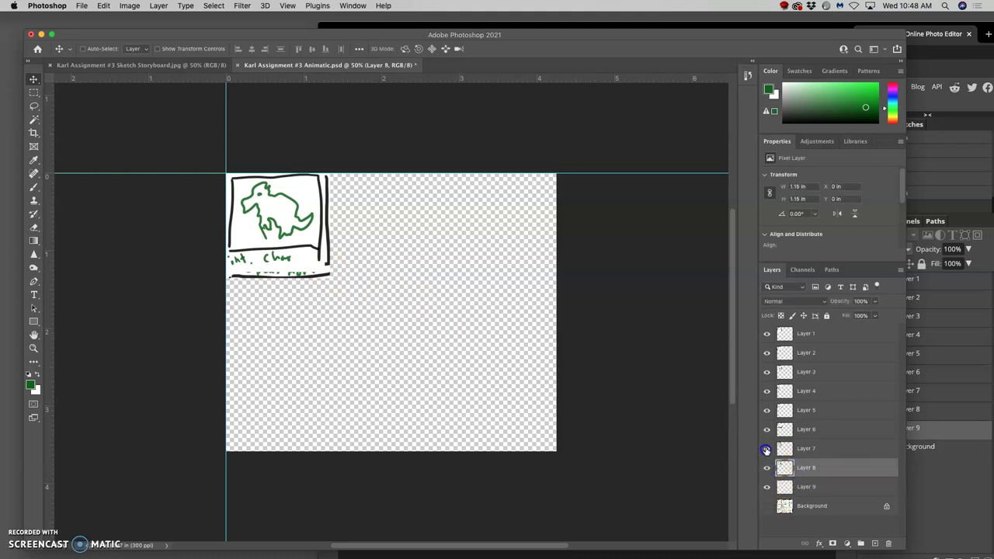
- Compare Layer 6's sketch and free-transform it down to about 94% (1.27 × 1.27 in)
click(767, 432)
click(768, 432)
click(768, 432)
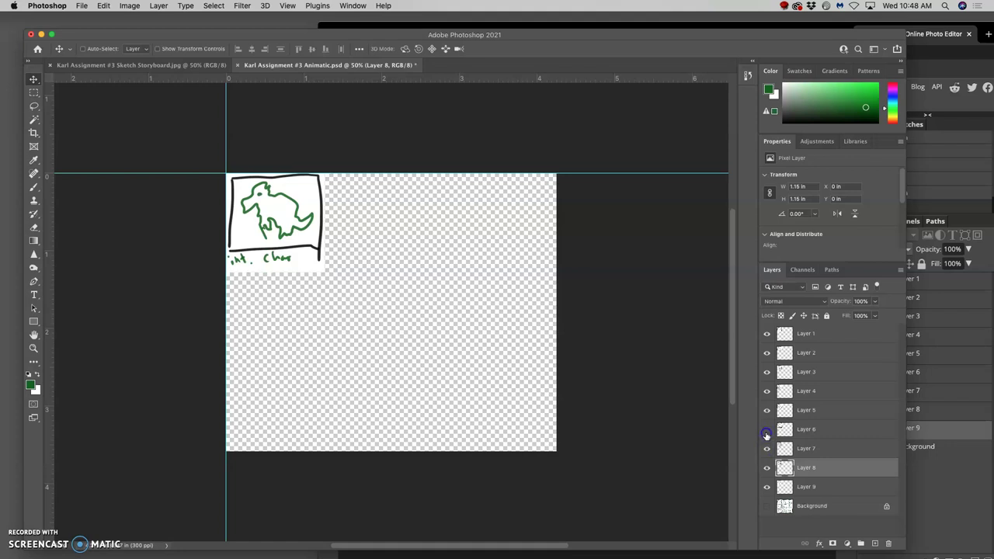
click(768, 432)
click(811, 432)
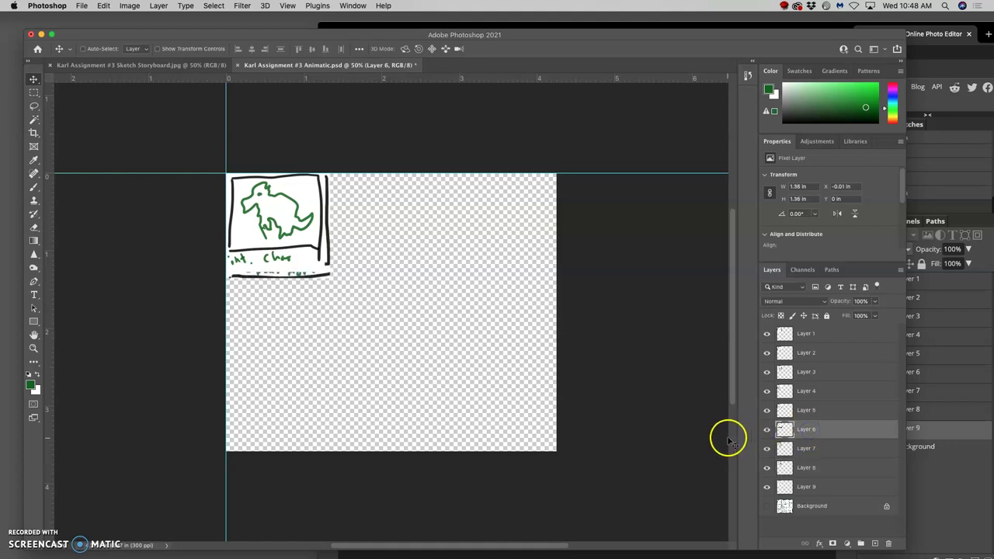
key(super+t)
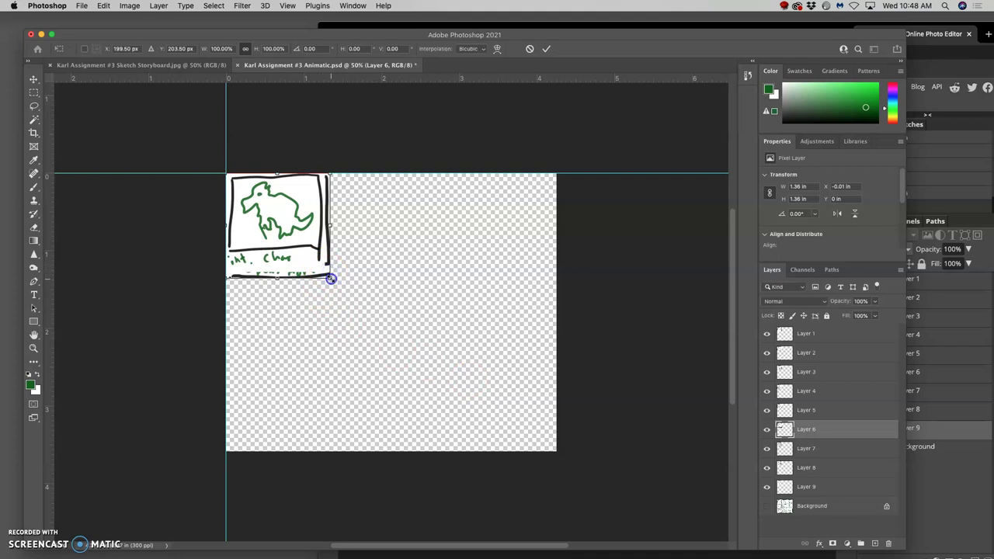
drag(331, 279, 326, 273)
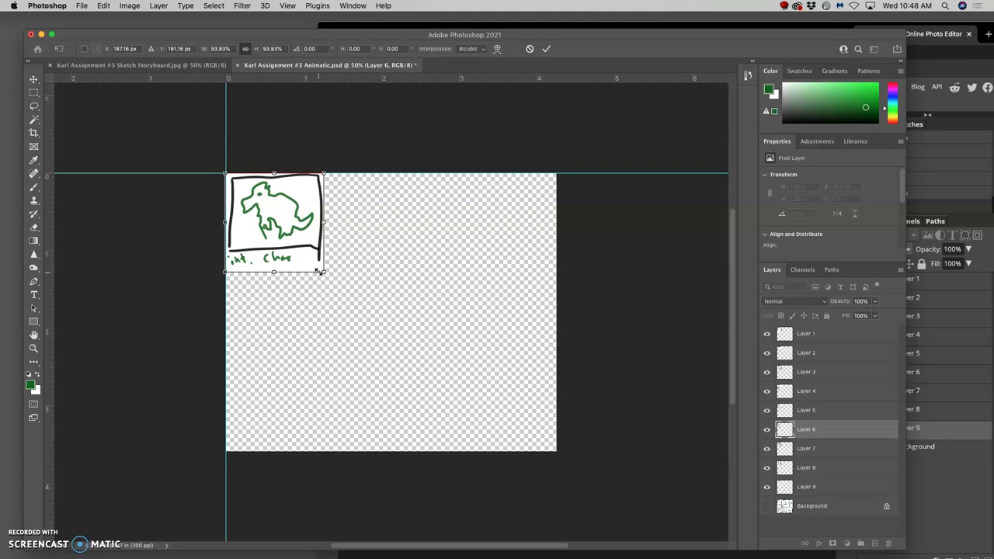
key(Return)
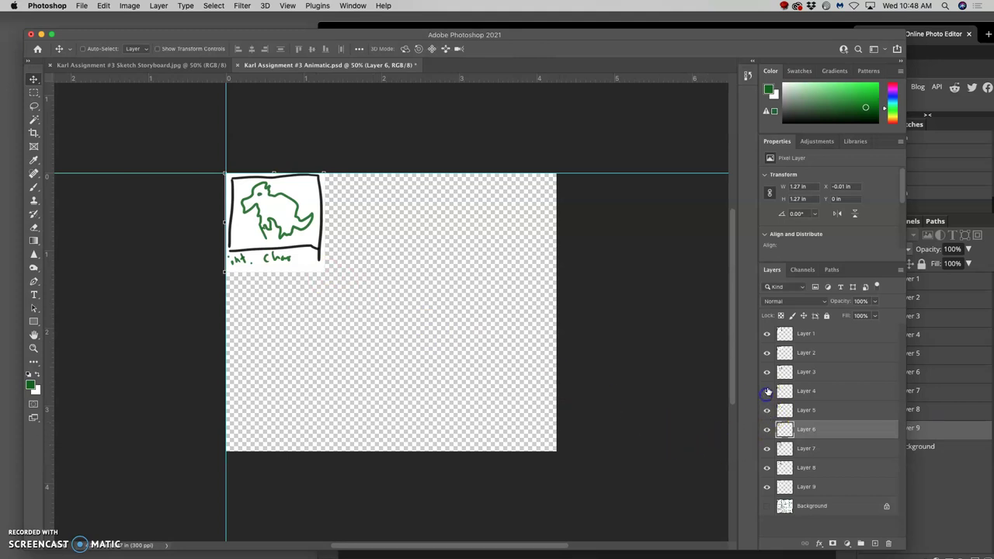
click(765, 332)
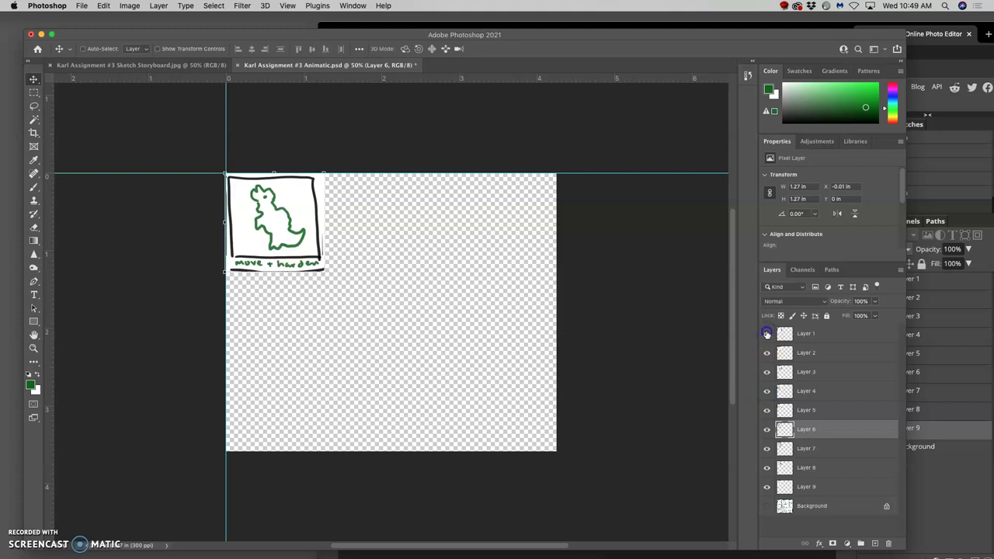
click(766, 333)
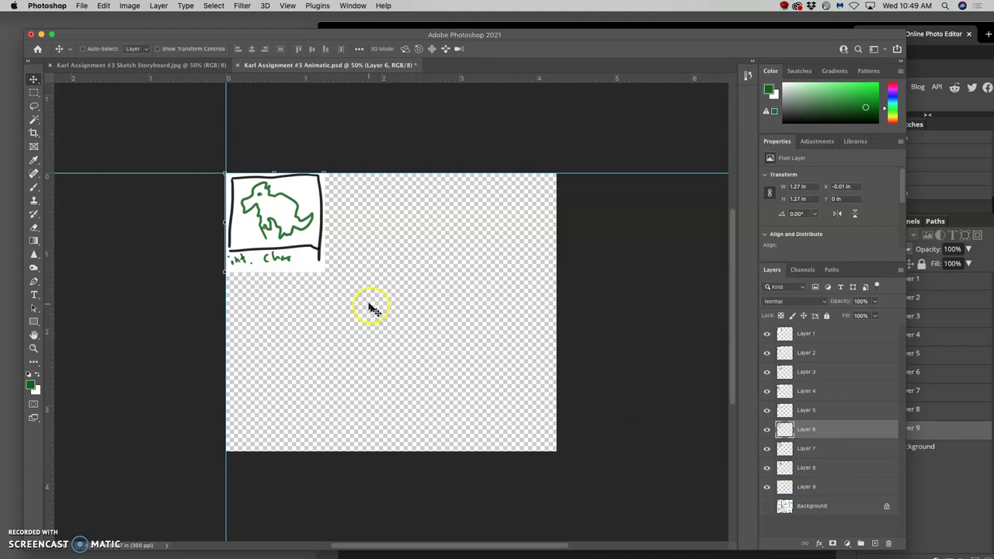
click(769, 467)
click(768, 333)
click(768, 352)
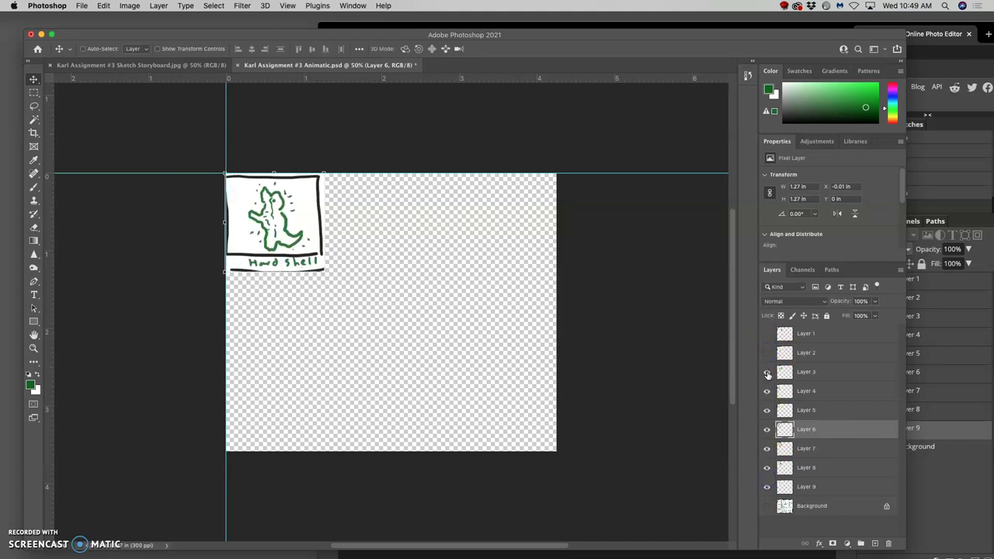
click(768, 372)
click(767, 391)
click(768, 410)
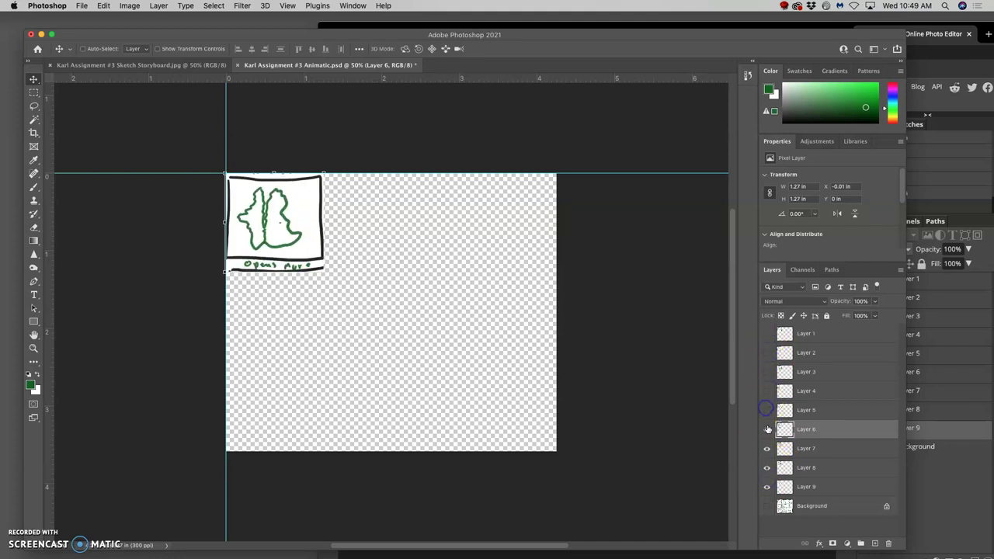
click(767, 430)
click(767, 449)
click(767, 468)
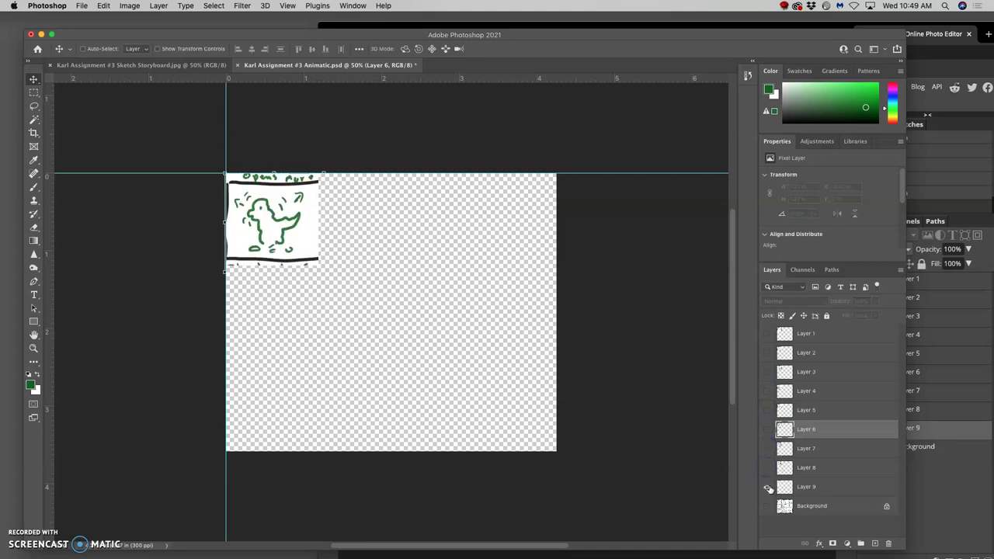
click(768, 486)
click(768, 486)
click(767, 468)
click(768, 448)
click(768, 430)
click(767, 410)
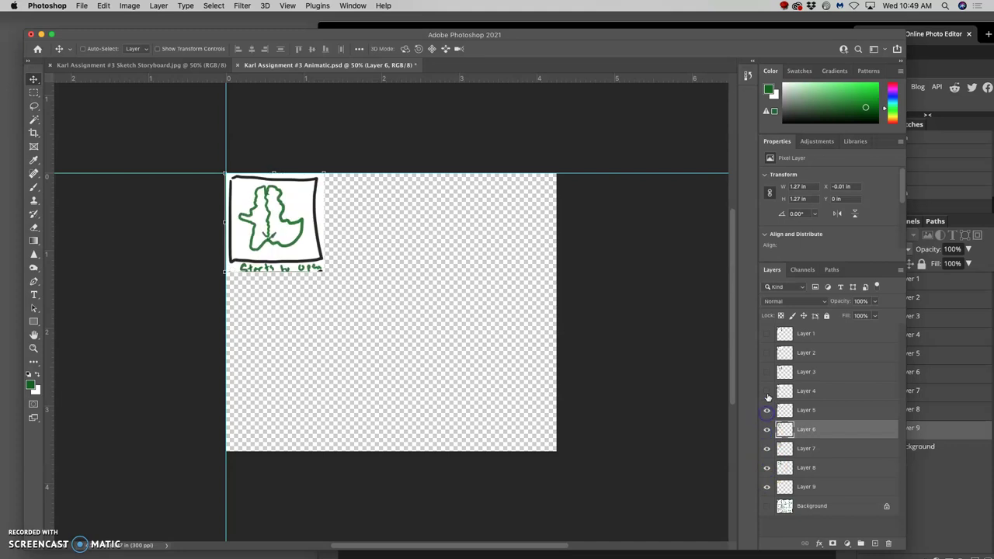
click(768, 391)
click(767, 372)
click(767, 352)
click(766, 334)
click(766, 334)
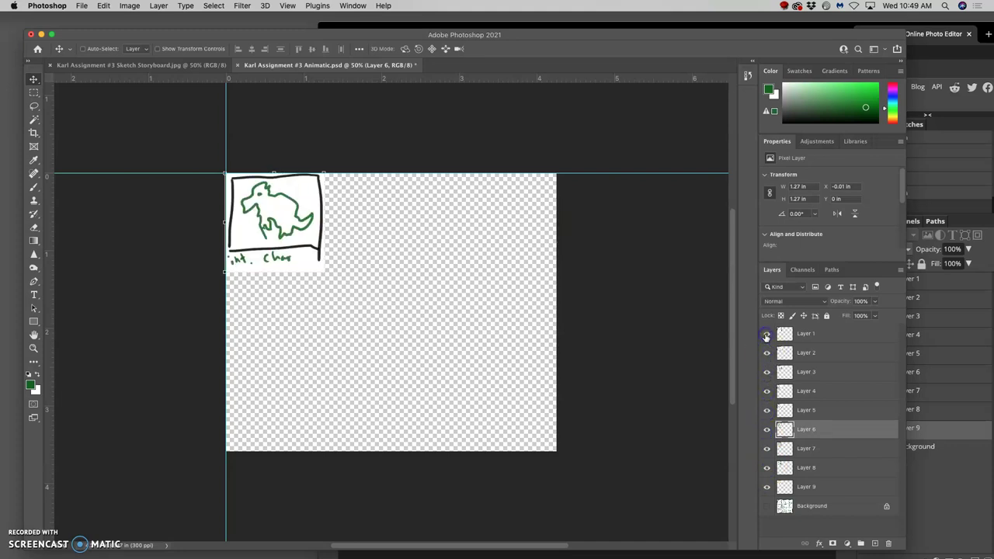
click(766, 334)
click(766, 335)
click(766, 334)
click(766, 353)
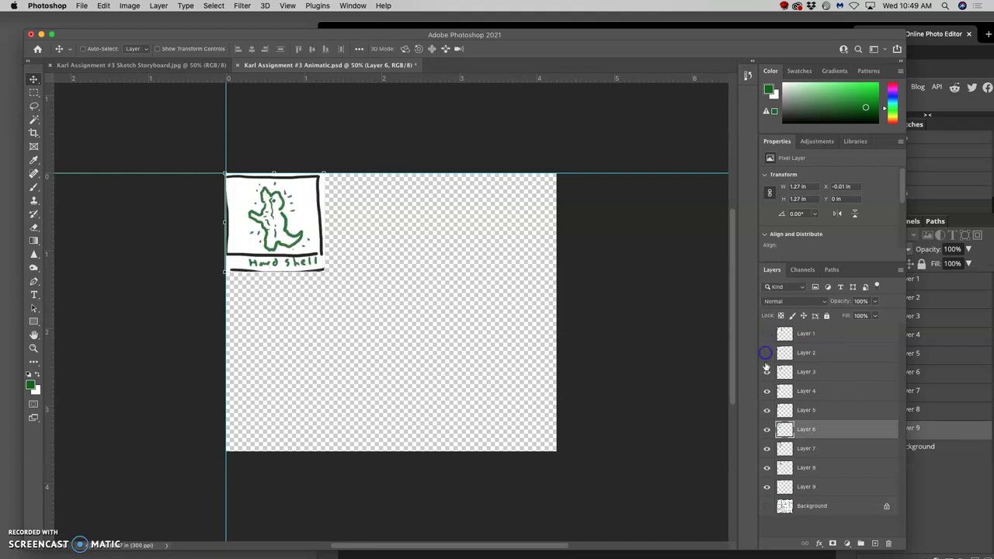
click(766, 372)
click(766, 391)
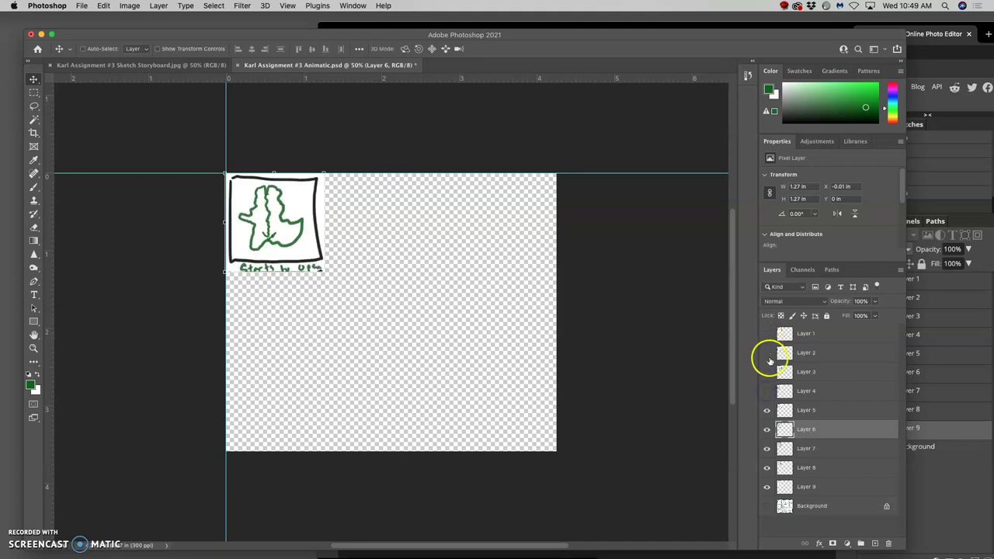
click(767, 391)
click(766, 372)
click(766, 353)
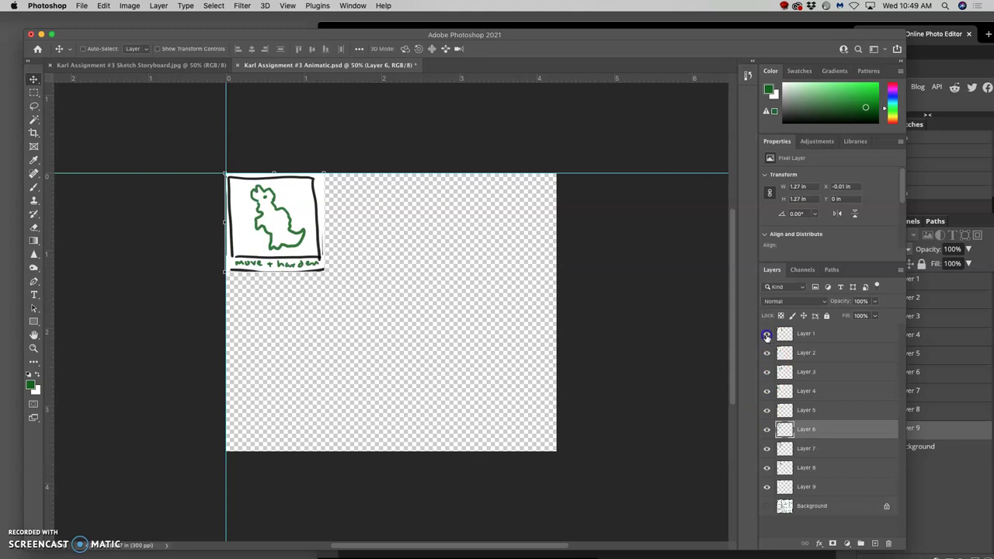
click(766, 334)
click(766, 334)
click(767, 354)
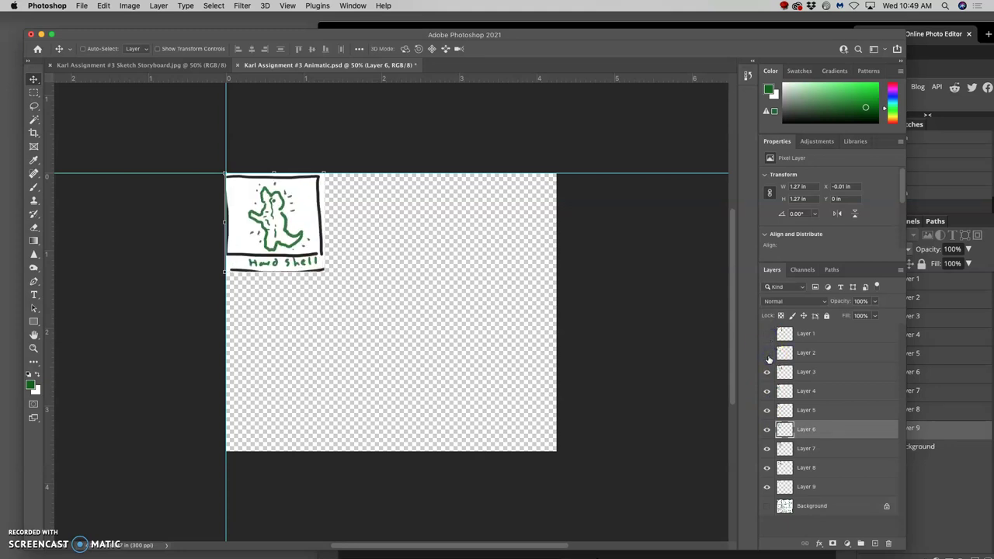
click(768, 373)
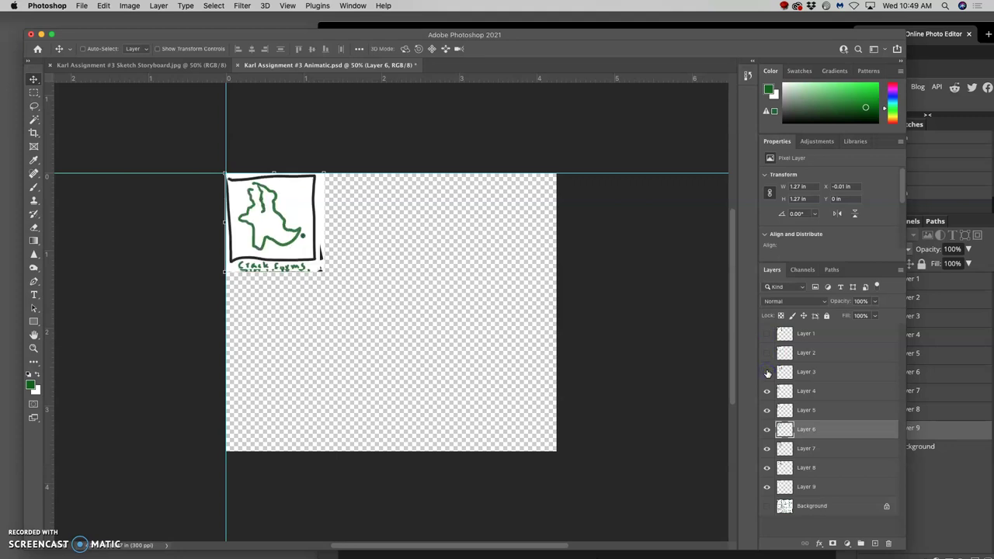
click(767, 391)
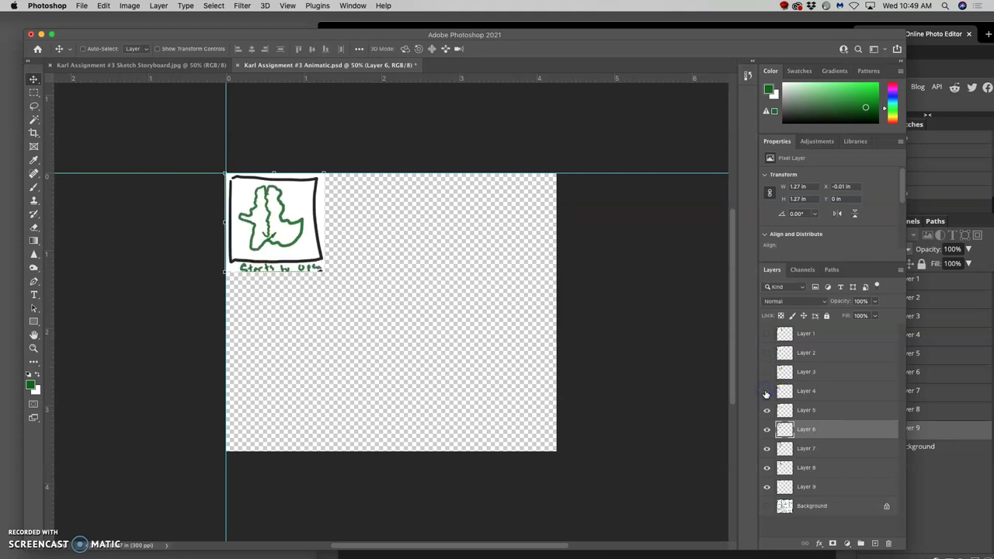
click(767, 410)
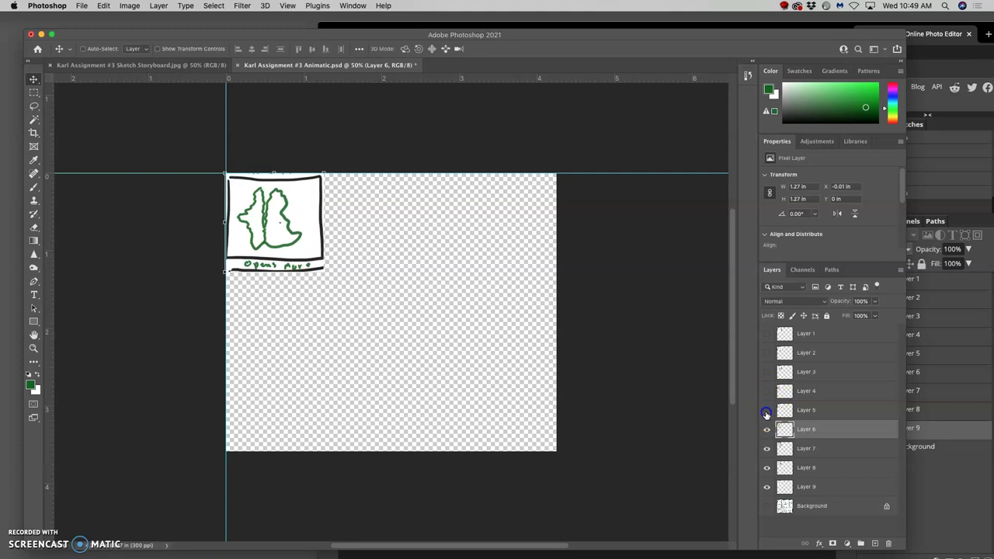
click(767, 450)
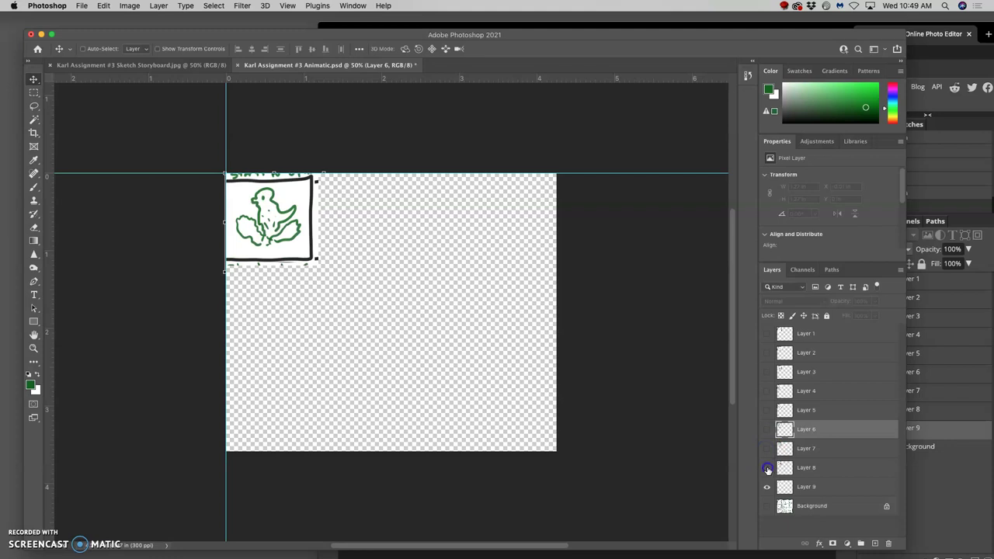
click(768, 469)
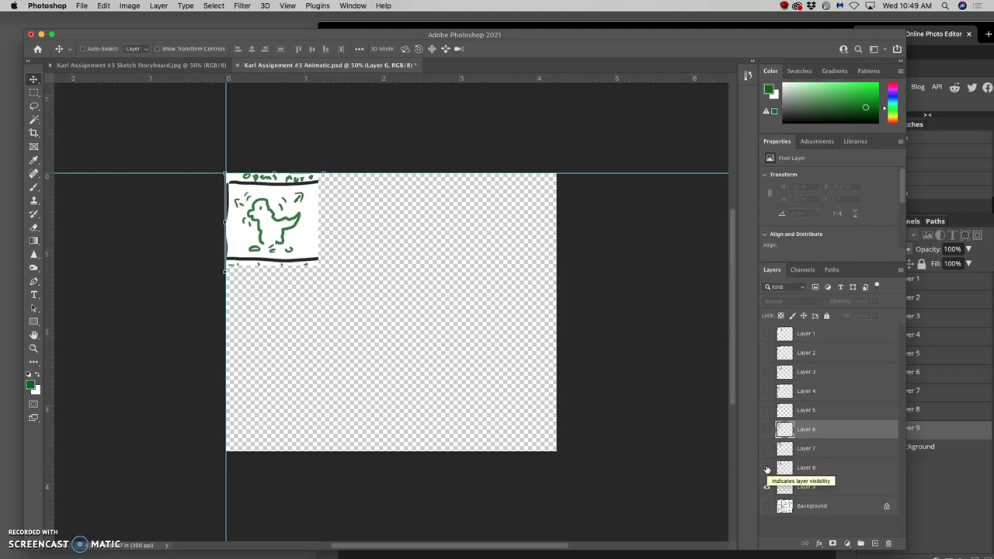
click(766, 487)
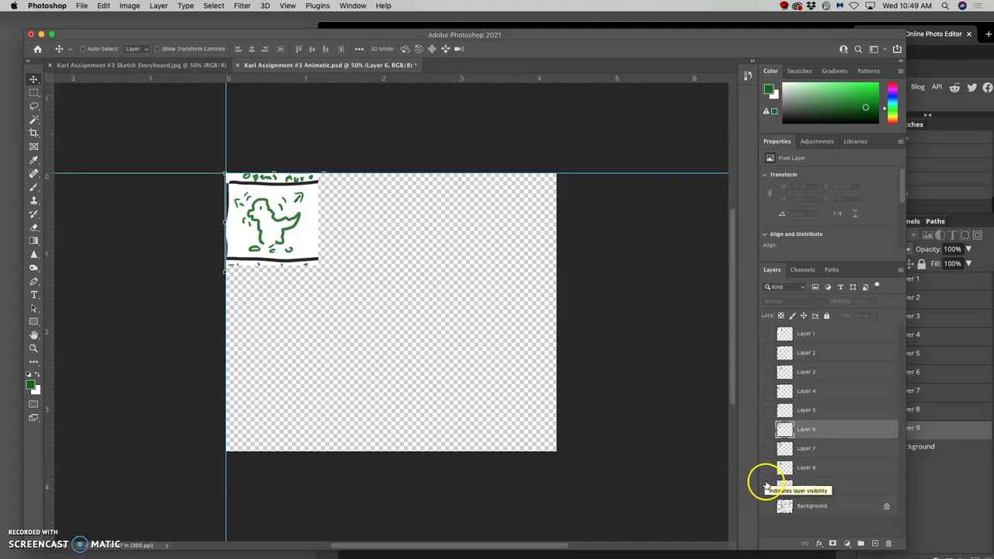
drag(766, 487, 769, 339)
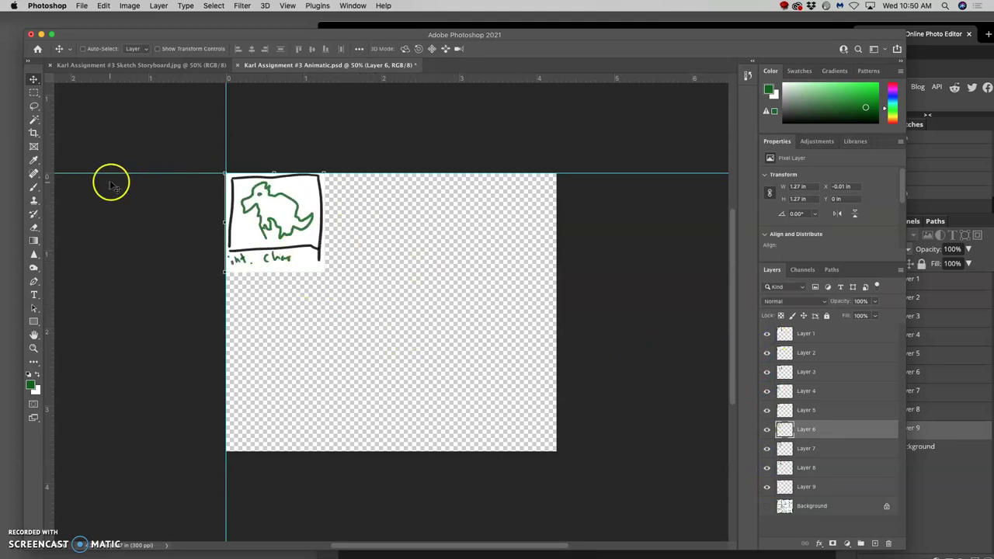
- With Layer 1 selected, add guides at the first sketch's right edge and just below it
click(797, 335)
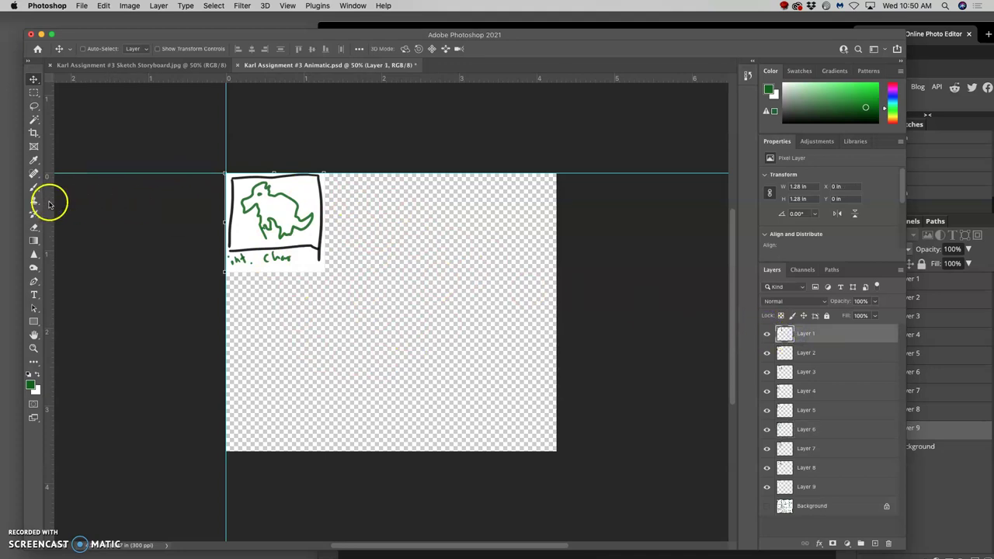
drag(50, 202, 326, 222)
drag(320, 87, 310, 271)
click(218, 207)
click(290, 239)
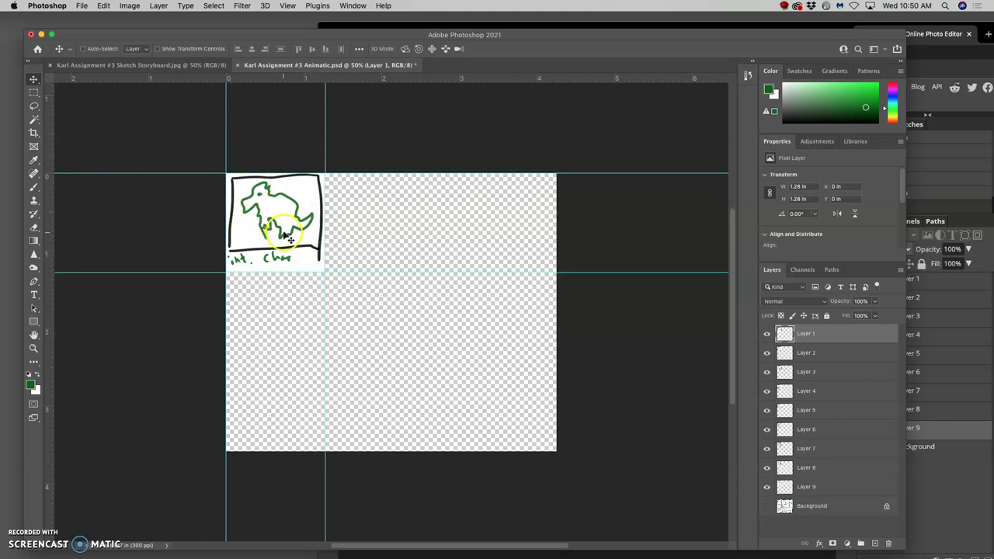
- Crop the canvas to the square around the first storyboard panel
click(33, 132)
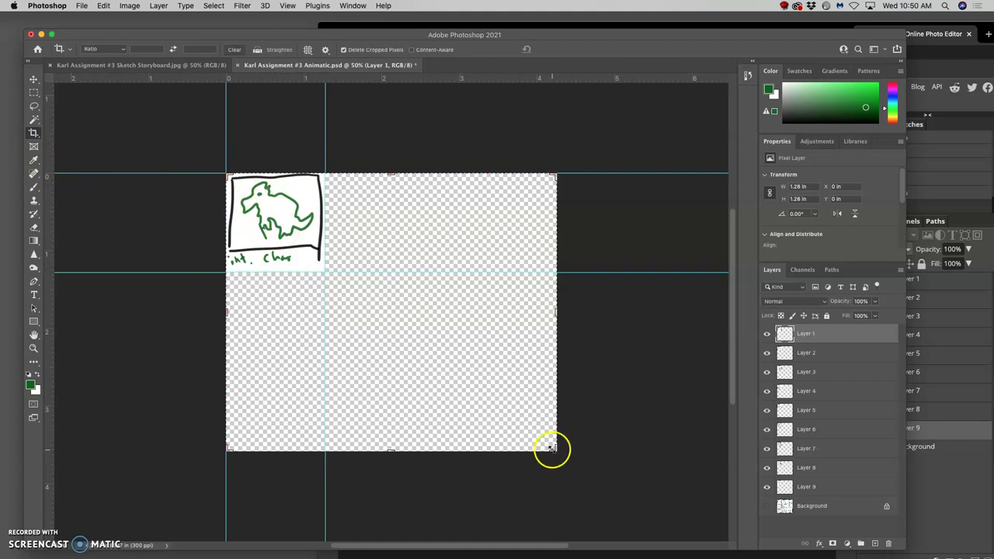
drag(551, 448, 392, 364)
click(396, 362)
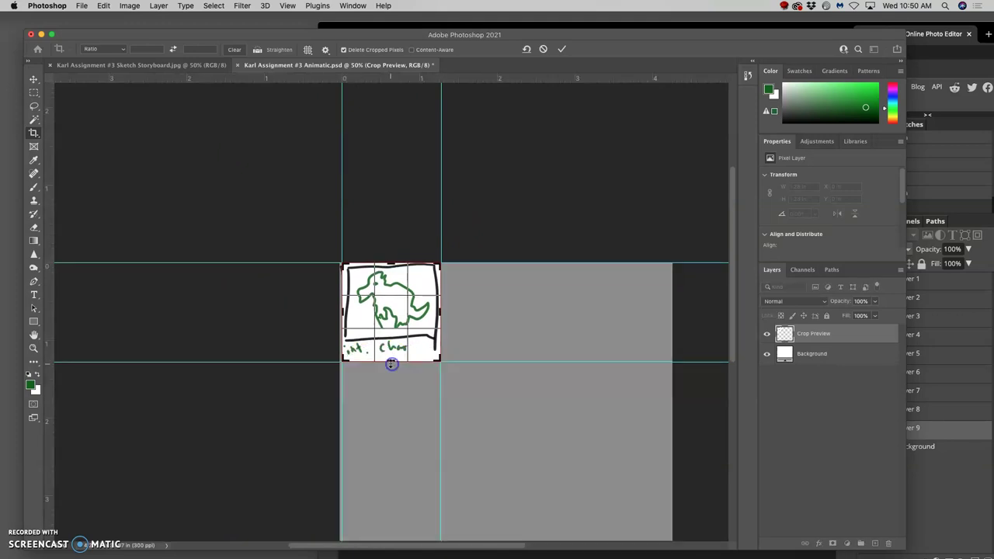
double_click(355, 334)
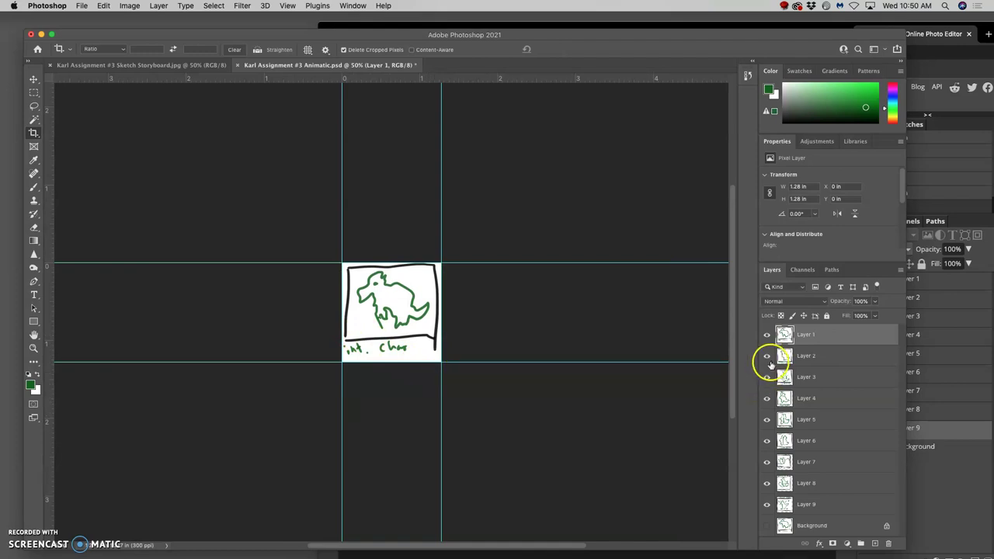
- Delete the Background layer and hide Layers 1–8 so only Layer 9's dinosaur drawing shows
click(812, 526)
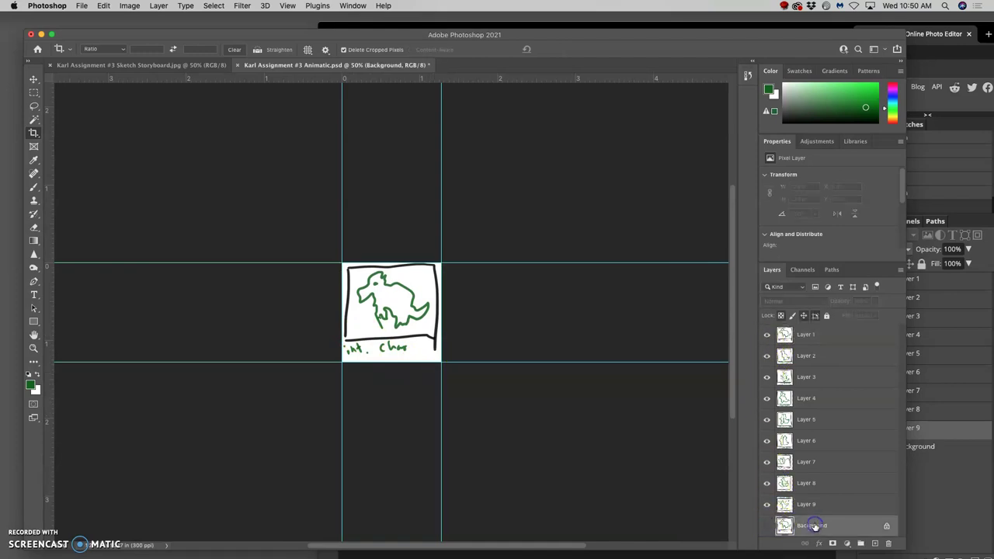
drag(881, 524, 890, 543)
click(767, 337)
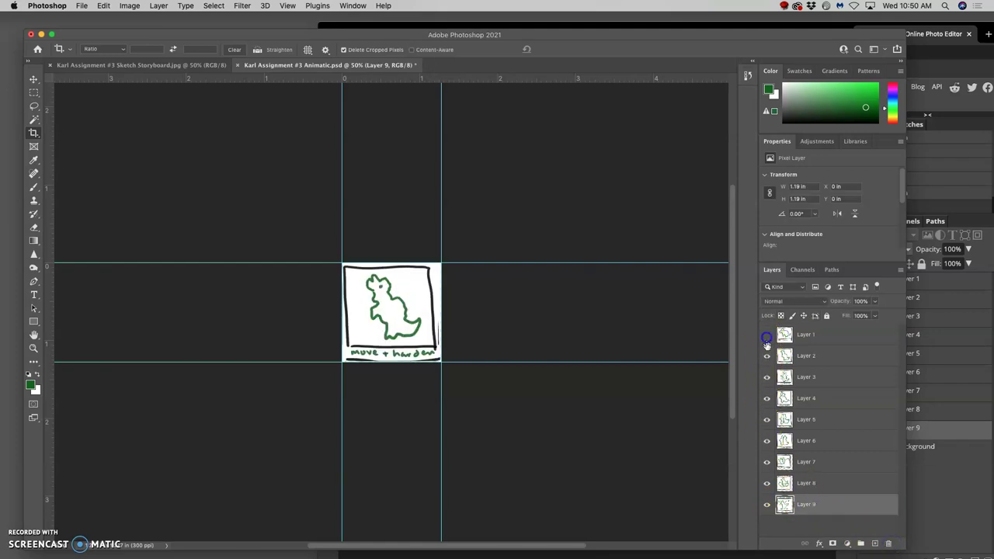
click(766, 355)
click(767, 377)
click(766, 397)
click(767, 419)
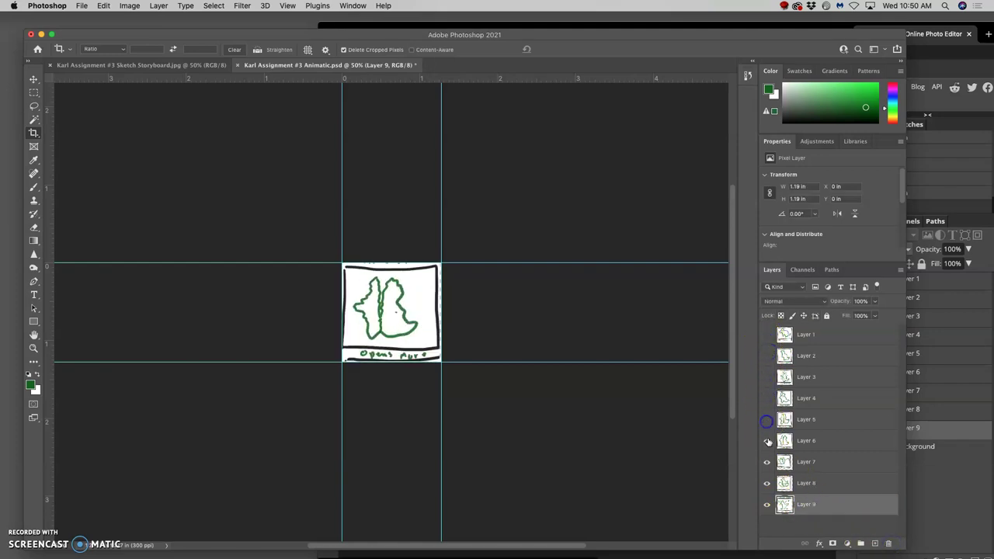
click(767, 440)
click(767, 463)
click(767, 483)
click(767, 504)
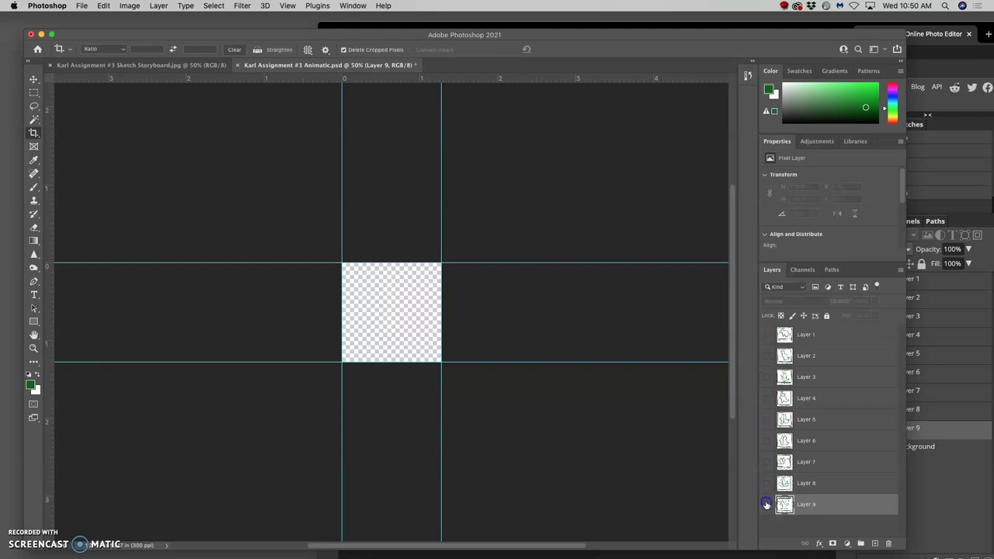
click(767, 504)
click(767, 484)
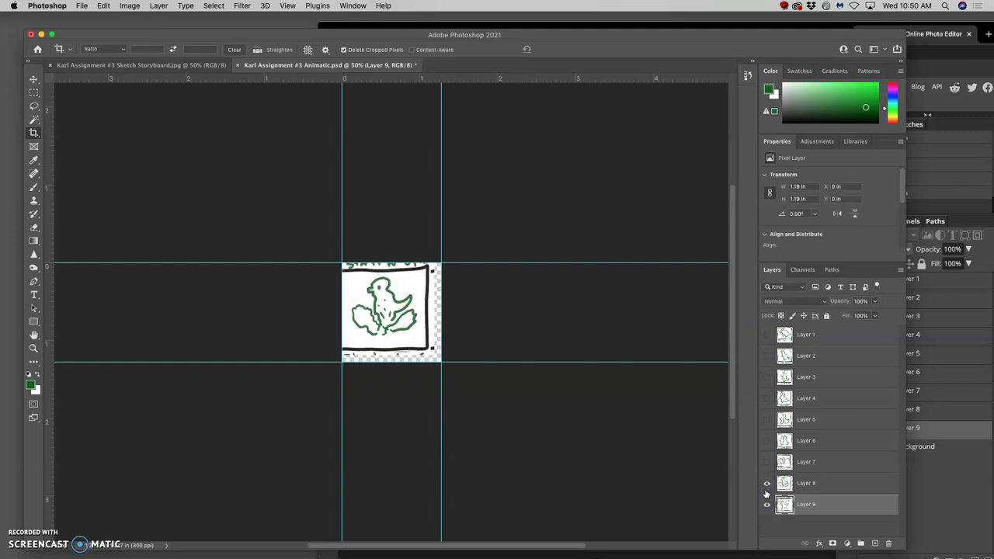
click(766, 487)
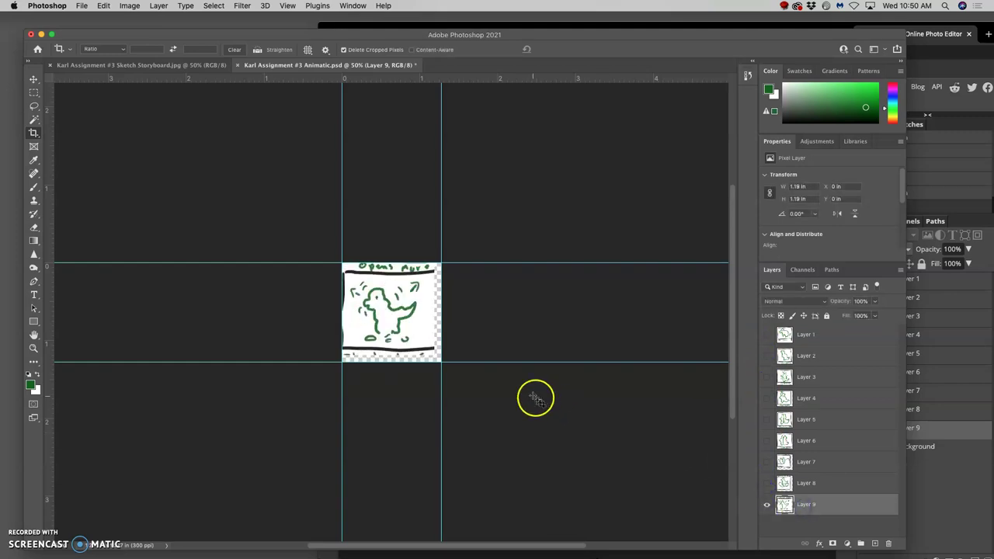
- Scale Layer 9's dinosaur drawing up to fill the square canvas
key(super+t)
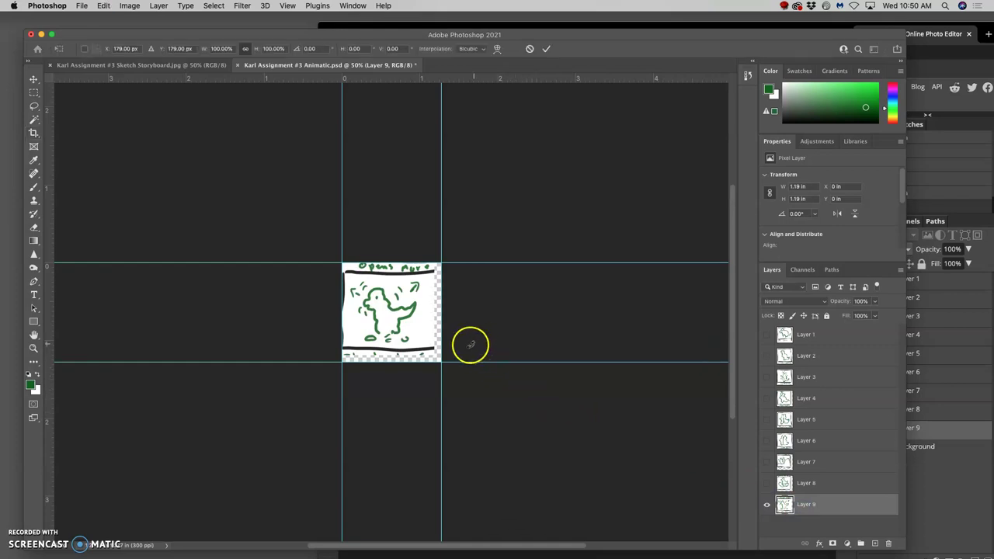
click(425, 345)
drag(435, 356, 440, 364)
key(Return)
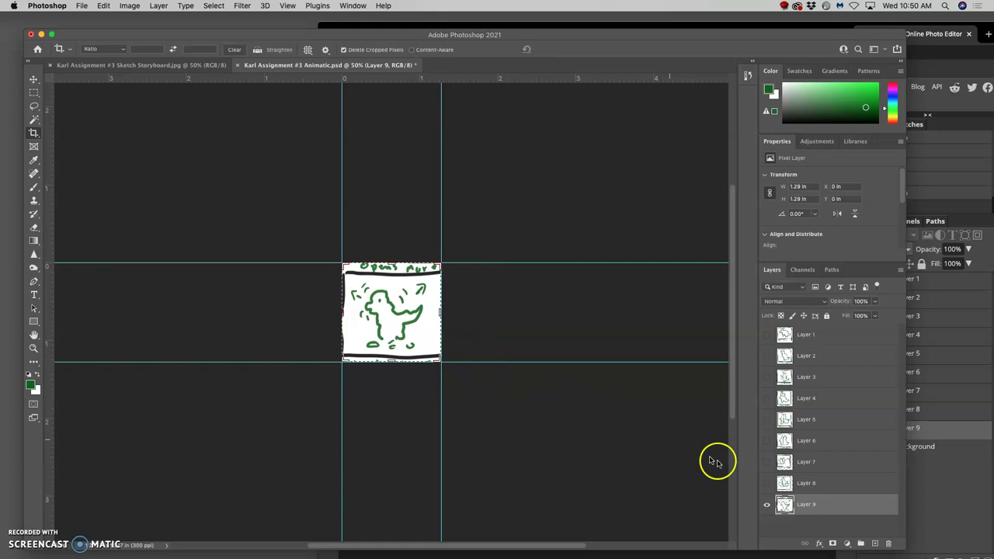
- Show Layer 8's bird drawing and enlarge it to the canvas edges
click(766, 483)
click(801, 486)
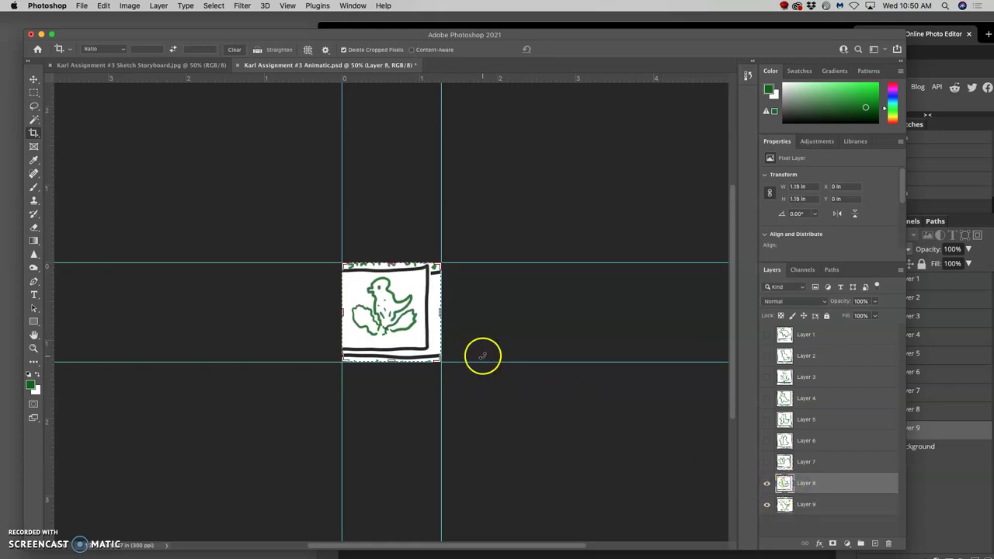
key(super+t)
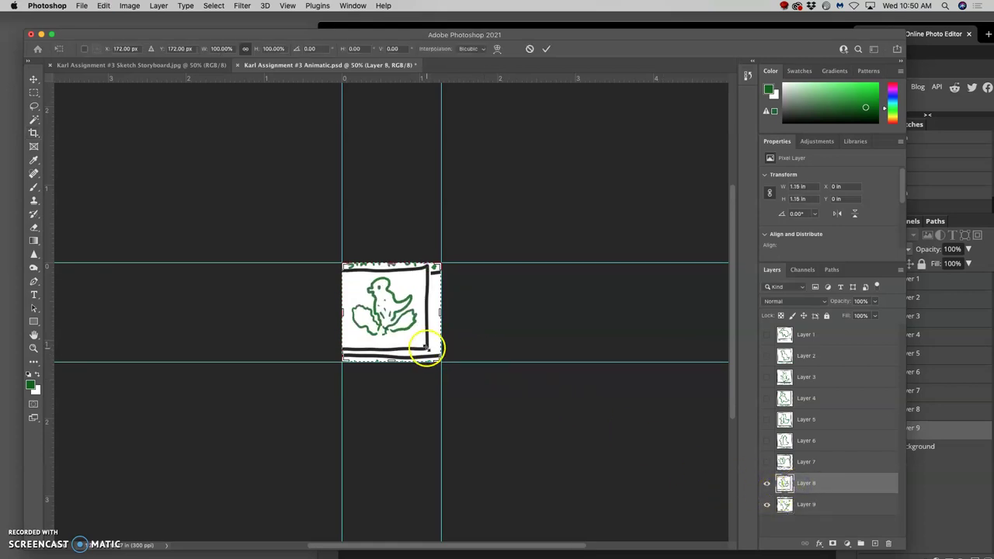
drag(427, 348, 440, 363)
key(Return)
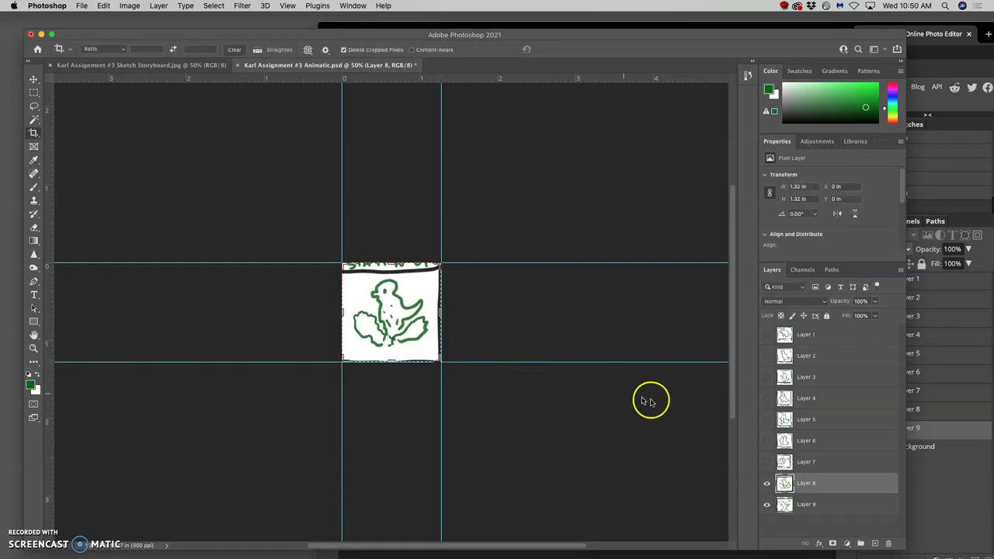
- Show Layer 7 and stretch its drawing to 1.44 × 1.44 in to fill the canvas
click(767, 462)
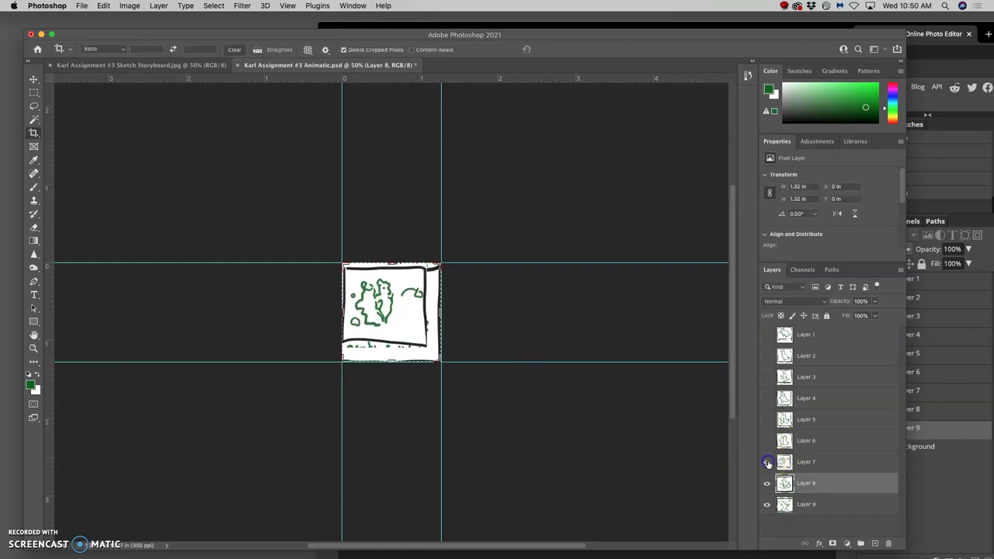
click(810, 462)
key(super+t)
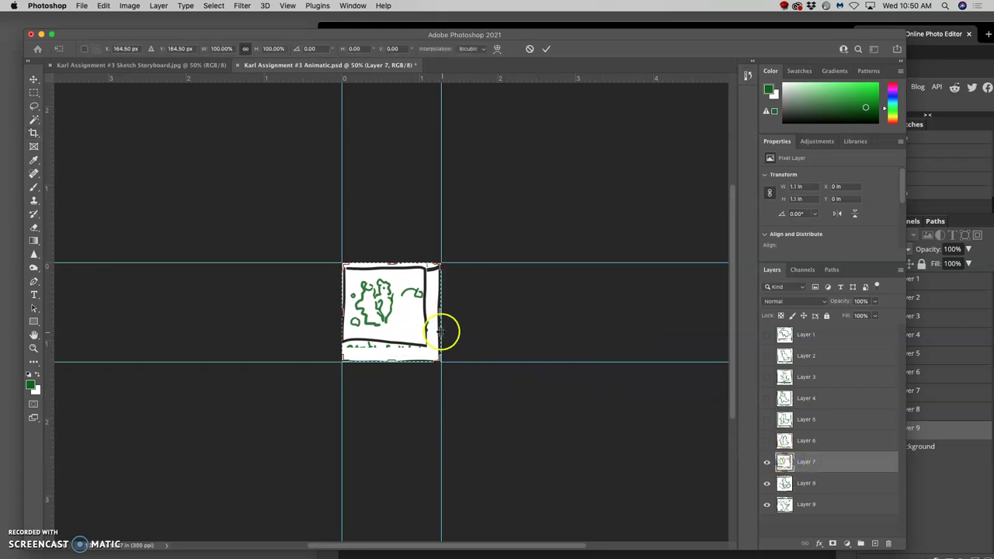
mouse_move(439, 362)
mouse_down()
mouse_move(424, 340)
mouse_move(446, 364)
mouse_up()
drag(342, 264, 336, 257)
key(Return)
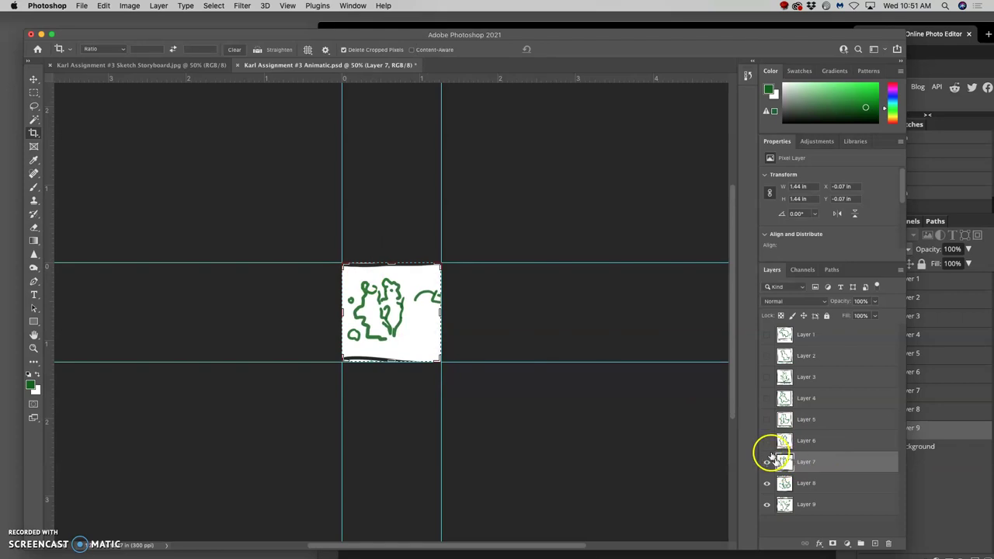
- Briefly show and hide Layers 6, 5 and 4 to preview their drawings
click(768, 440)
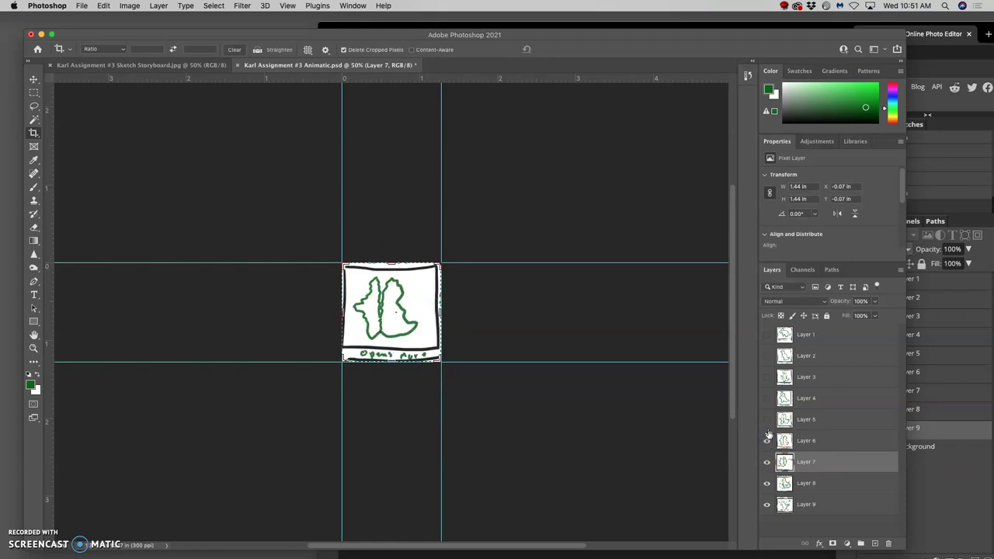
click(768, 420)
click(767, 398)
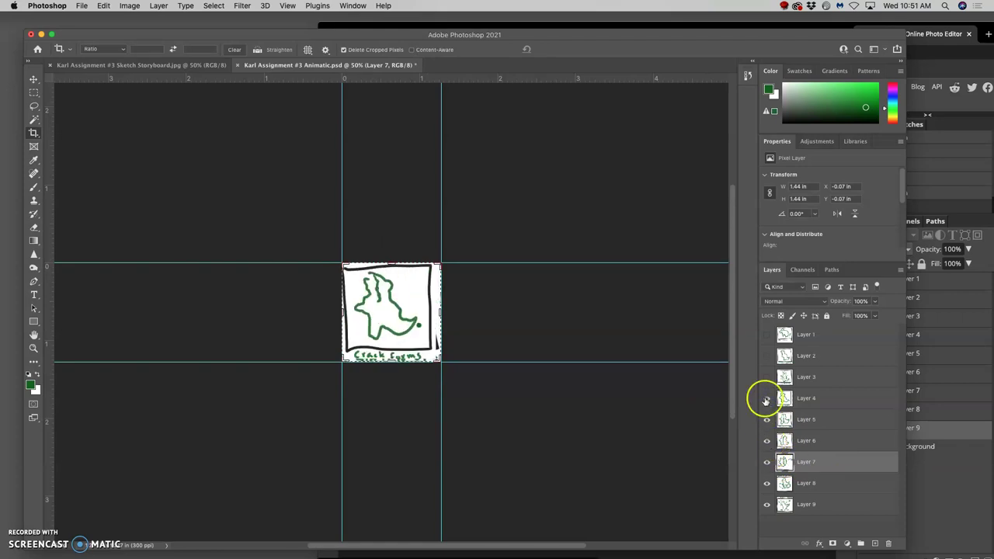
click(766, 399)
click(767, 420)
click(768, 441)
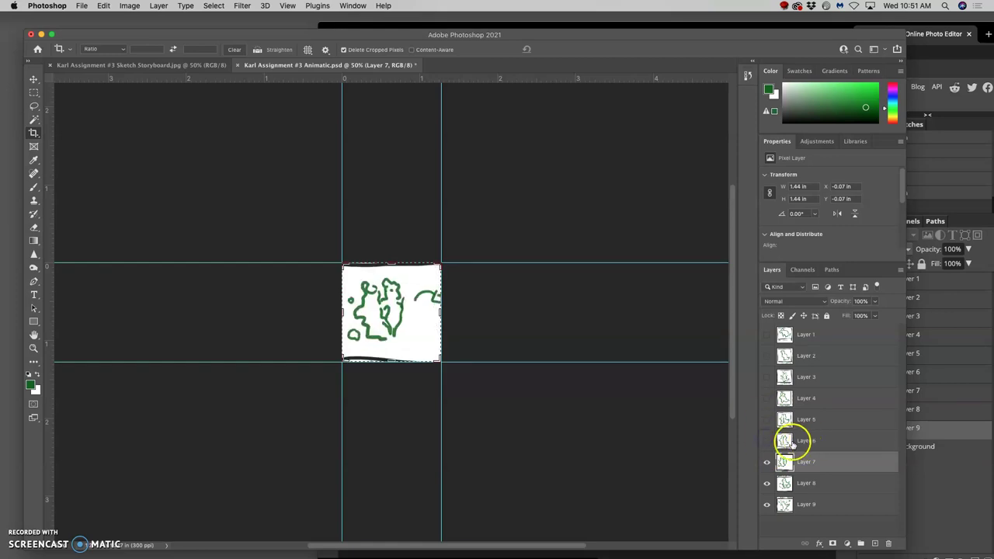
- Stretch Layer 6's drawing to fill the canvas and check its fit against the layers below
click(792, 443)
click(768, 441)
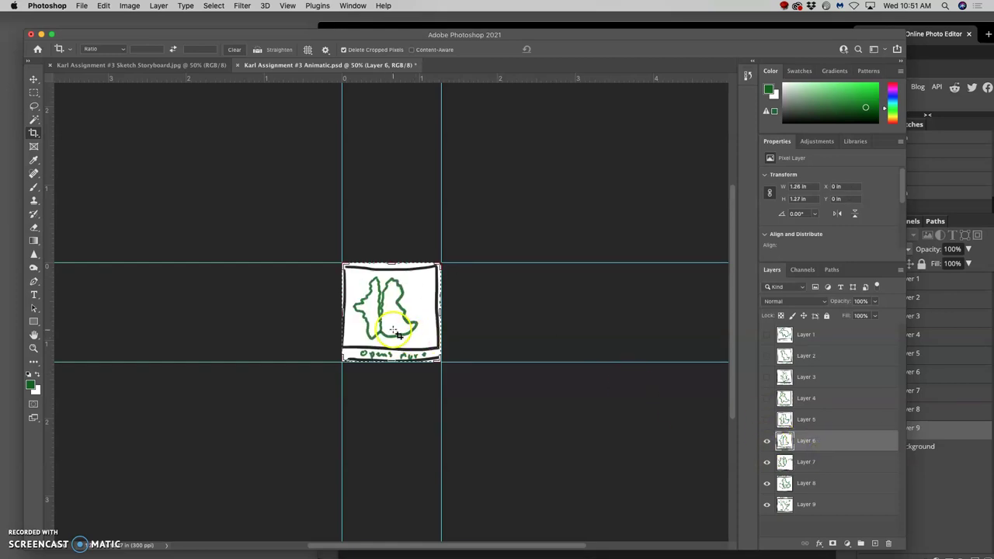
key(super+t)
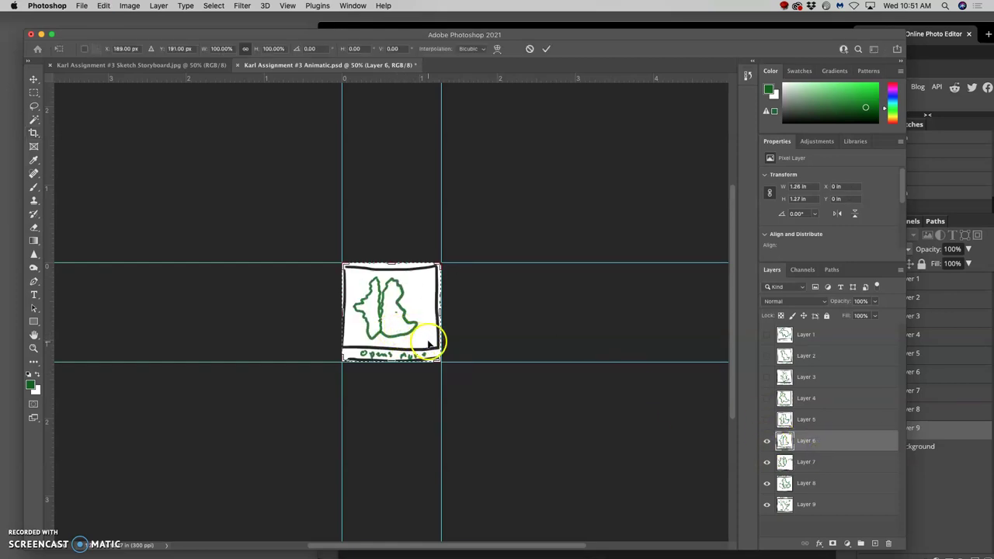
drag(440, 361, 449, 377)
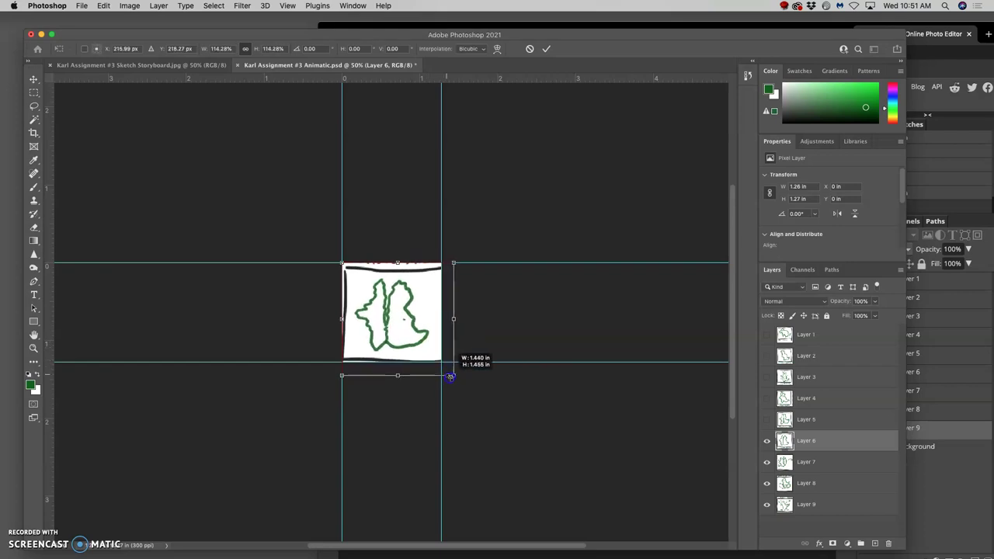
drag(342, 263, 337, 259)
key(Return)
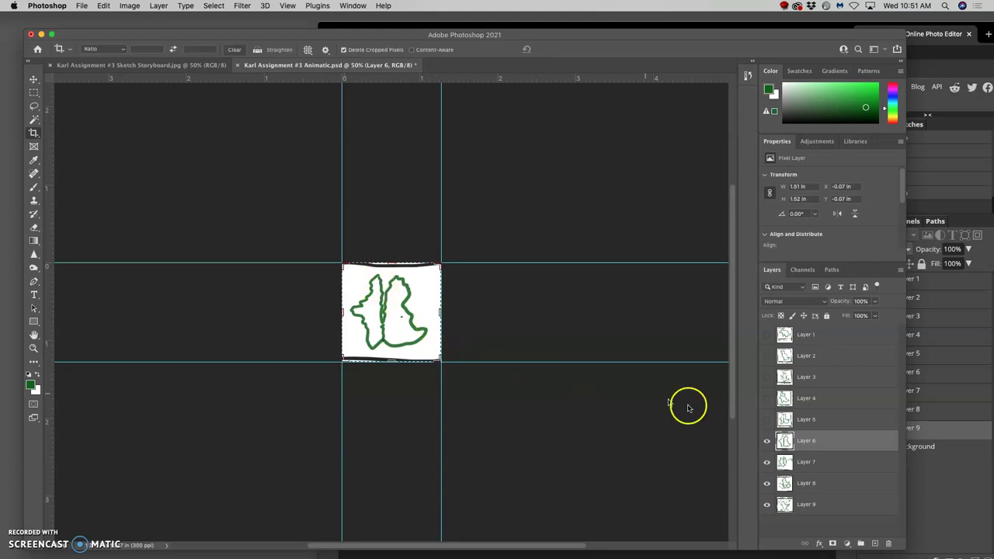
click(768, 441)
click(769, 441)
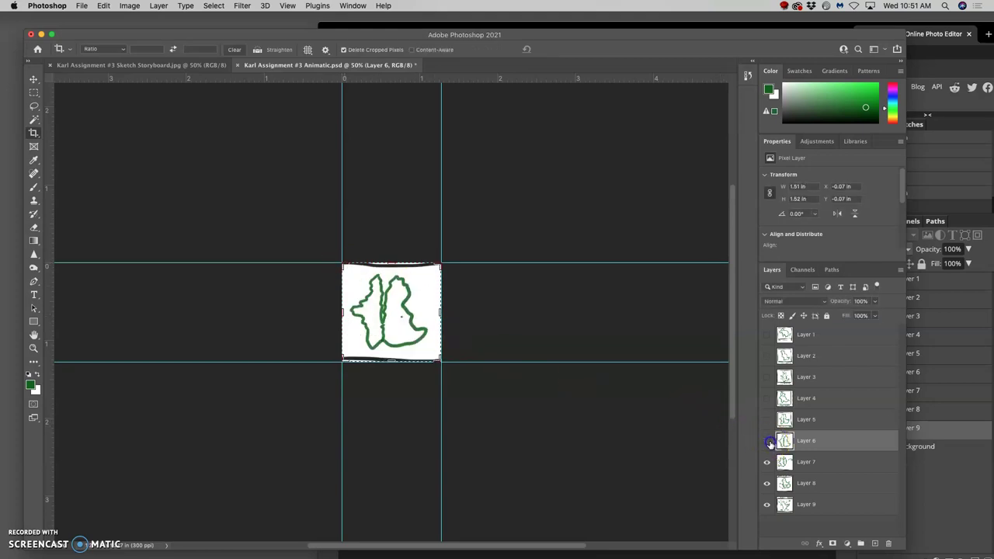
click(769, 441)
click(769, 441)
- Show Layer 5 and scale its drawing to fit the square canvas
click(767, 419)
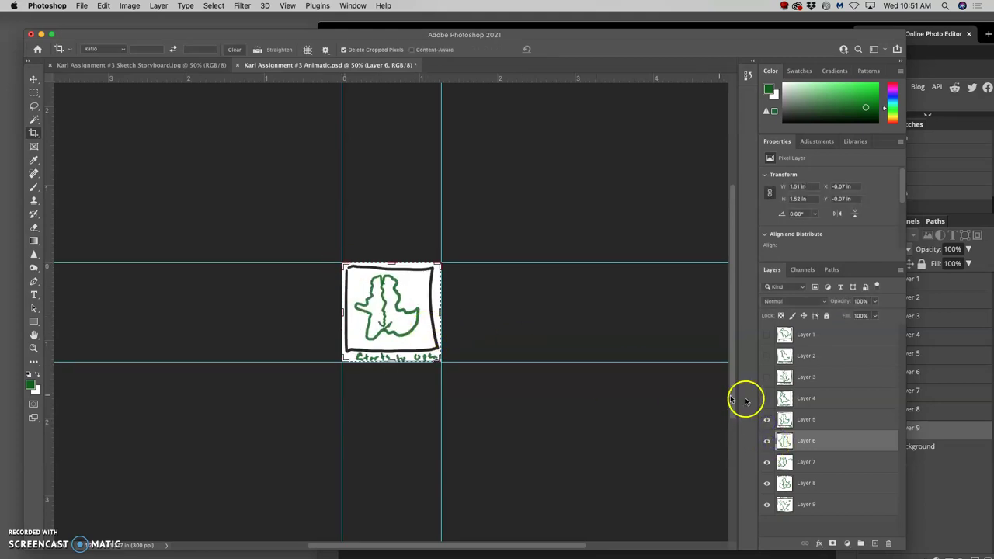
click(812, 420)
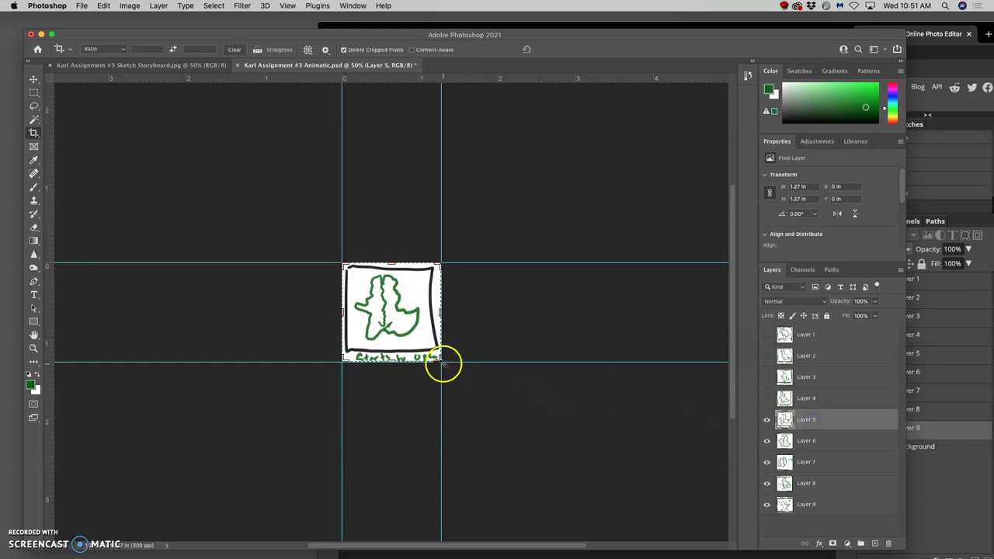
key(super+t)
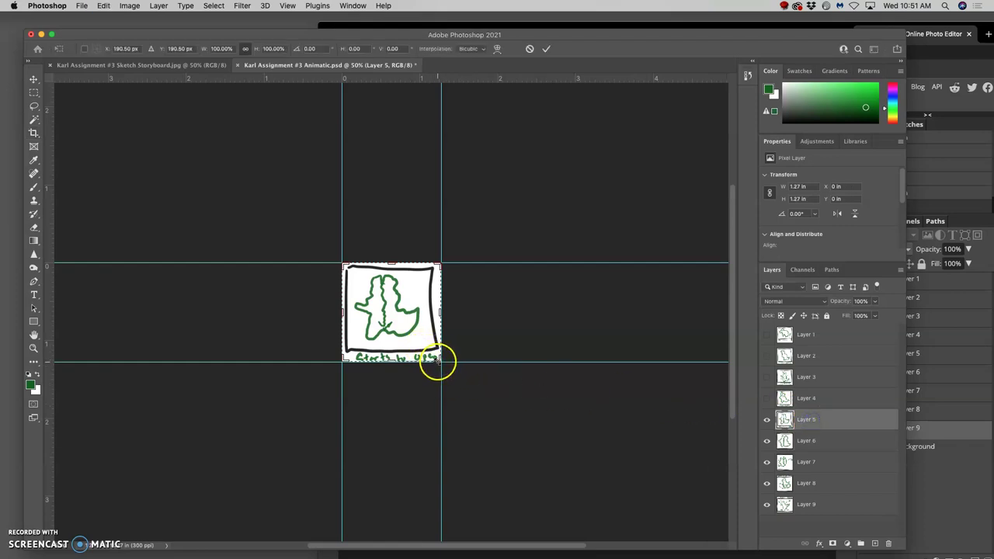
drag(439, 360, 452, 373)
drag(341, 263, 342, 263)
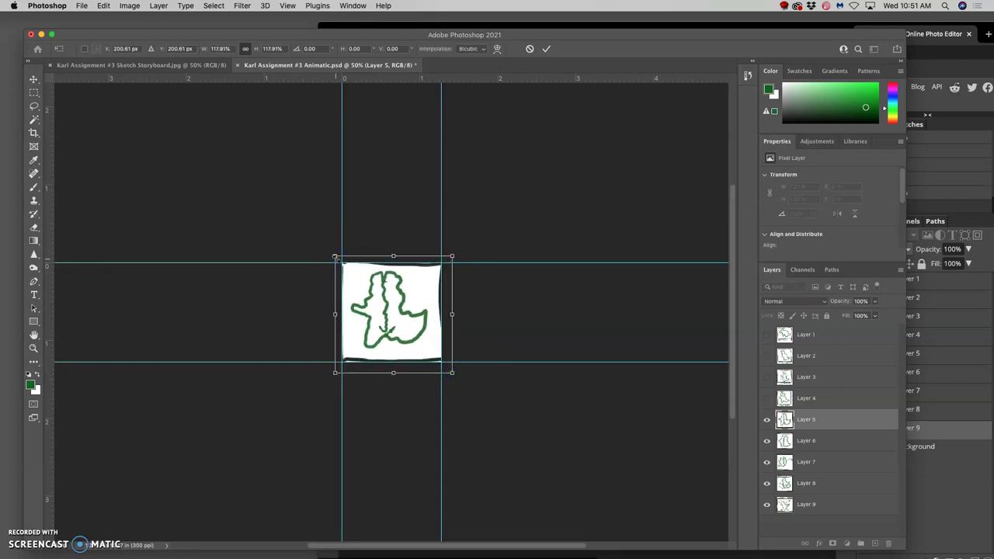
double_click(405, 299)
- Enlarge Layer 4's Crack Forms drawing to about 1.44 × 1.48 in to fill the canvas
click(767, 397)
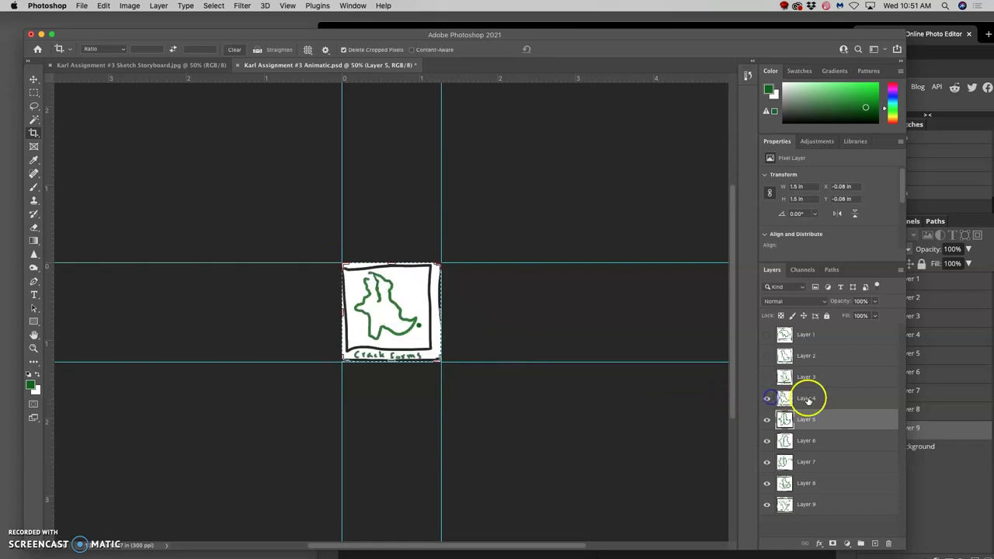
click(808, 398)
key(super+t)
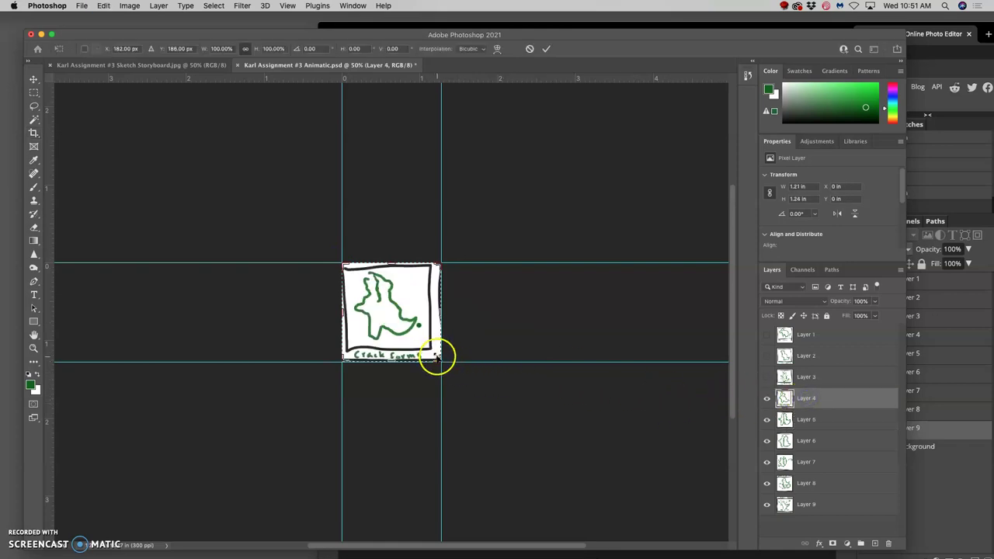
drag(441, 359, 448, 372)
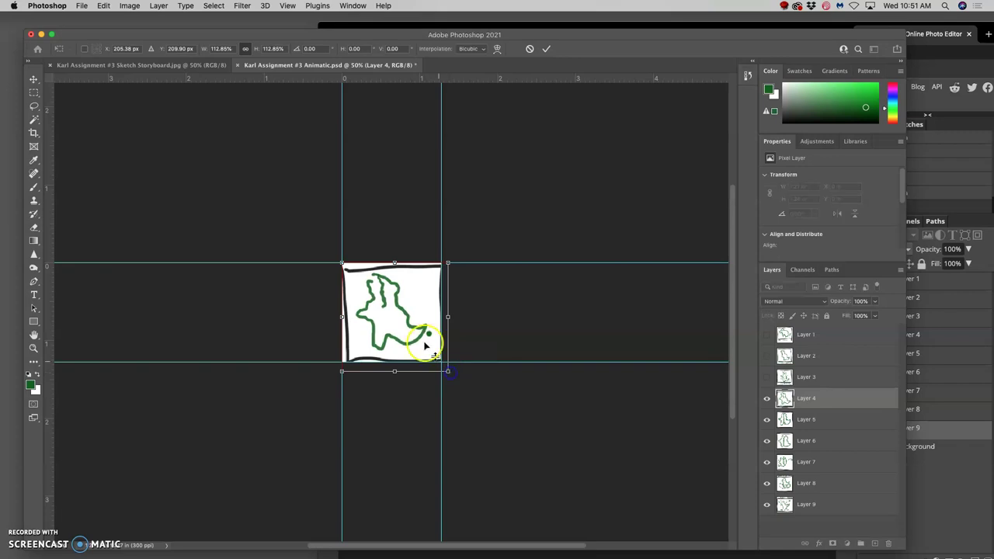
drag(342, 264, 334, 257)
click(405, 297)
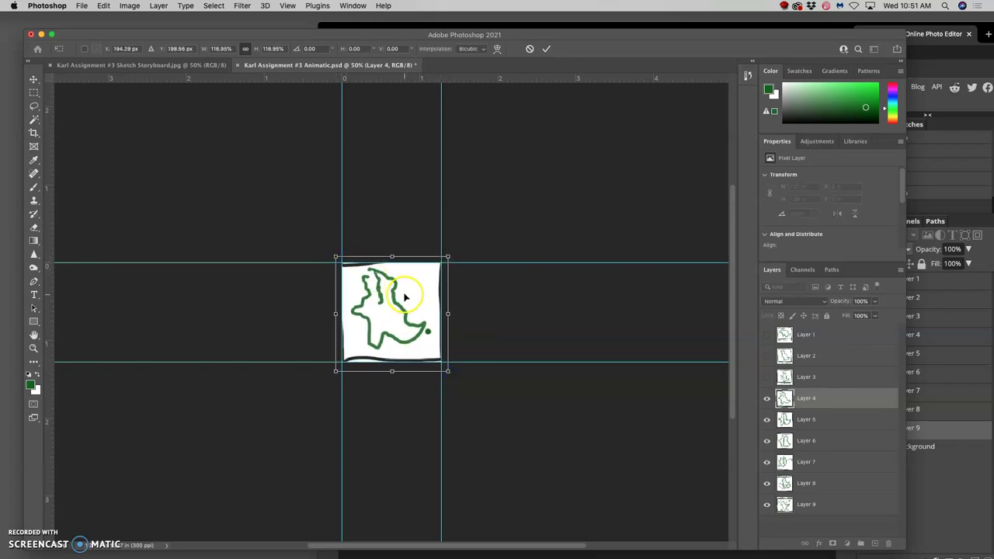
key(Return)
- Show and select Layer 3's Hard Shell frame, backing out of a crop to keep the canvas size
key(c)
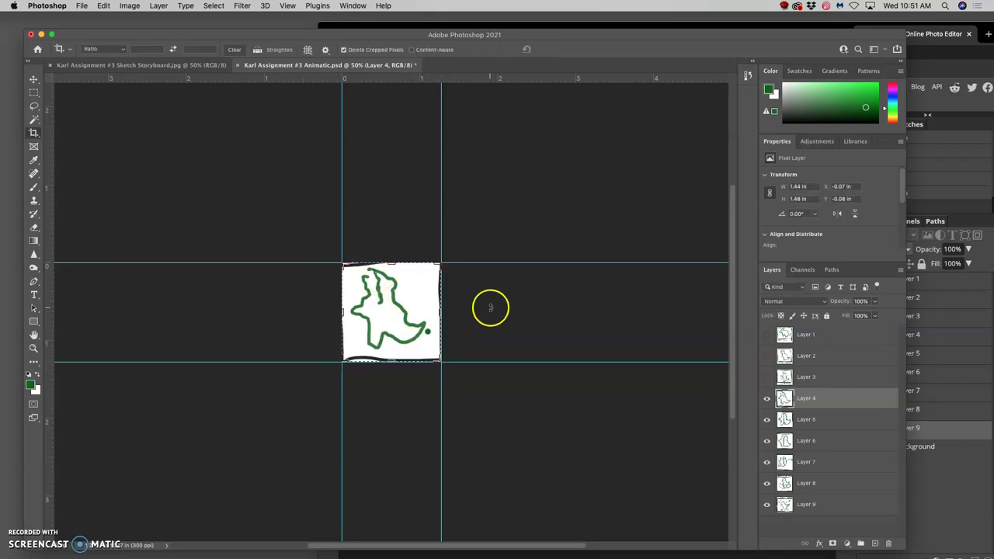
click(767, 377)
click(808, 378)
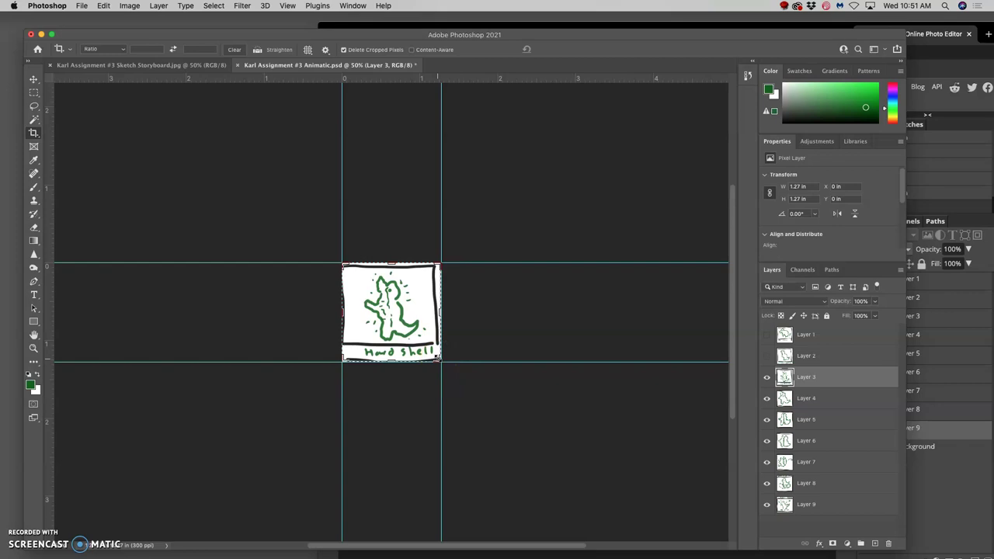
drag(439, 359, 447, 364)
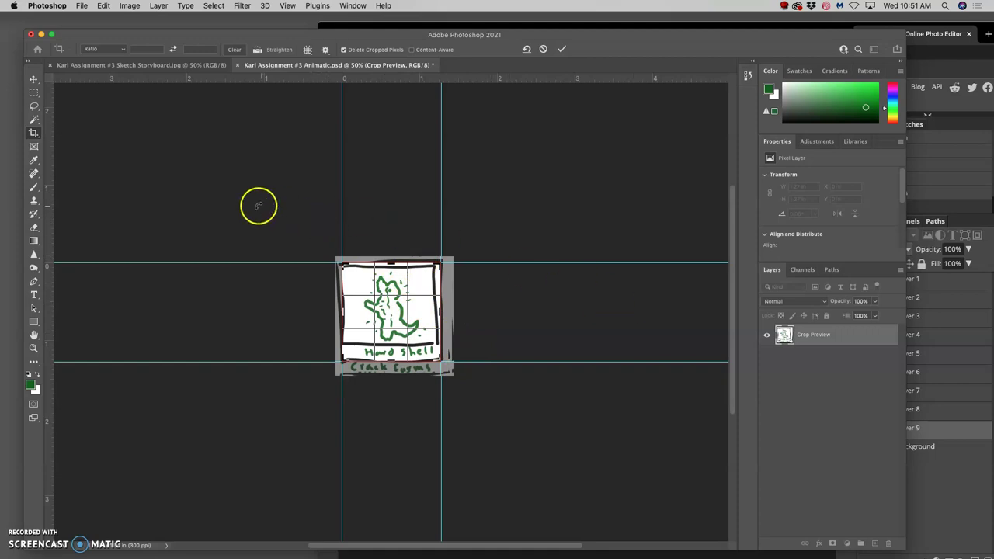
key(Return)
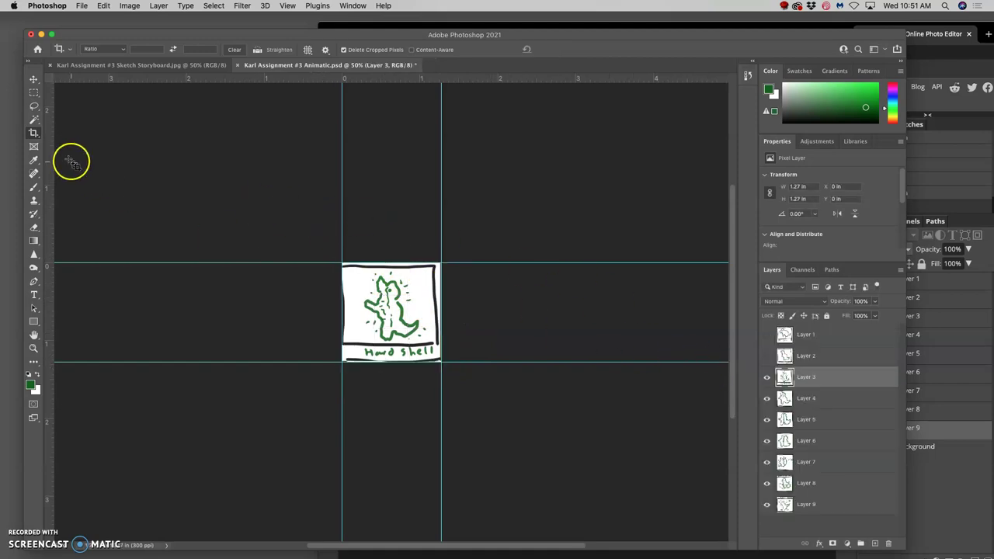
- Scale Layer 3's Hard Shell frame to about 122% so it fills the canvas
click(34, 106)
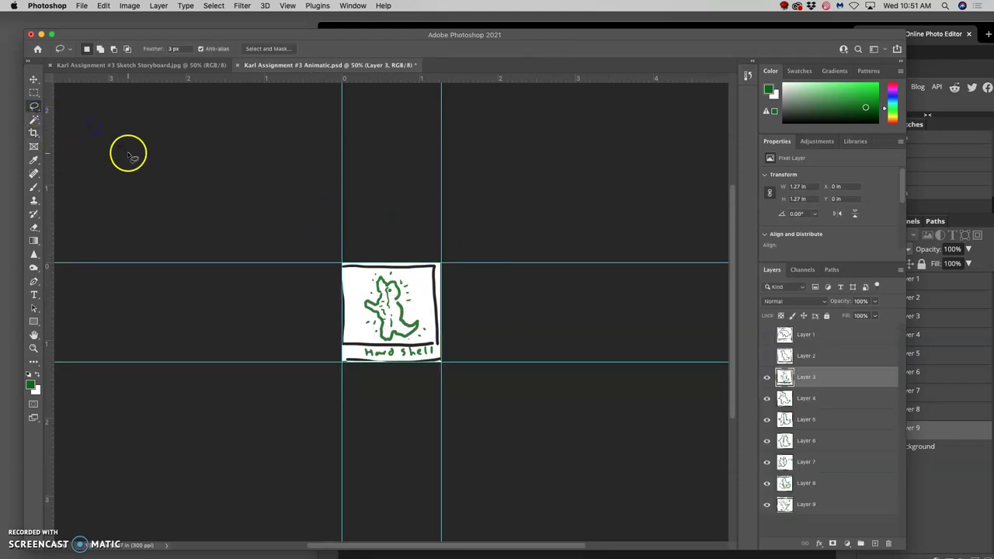
key(super+t)
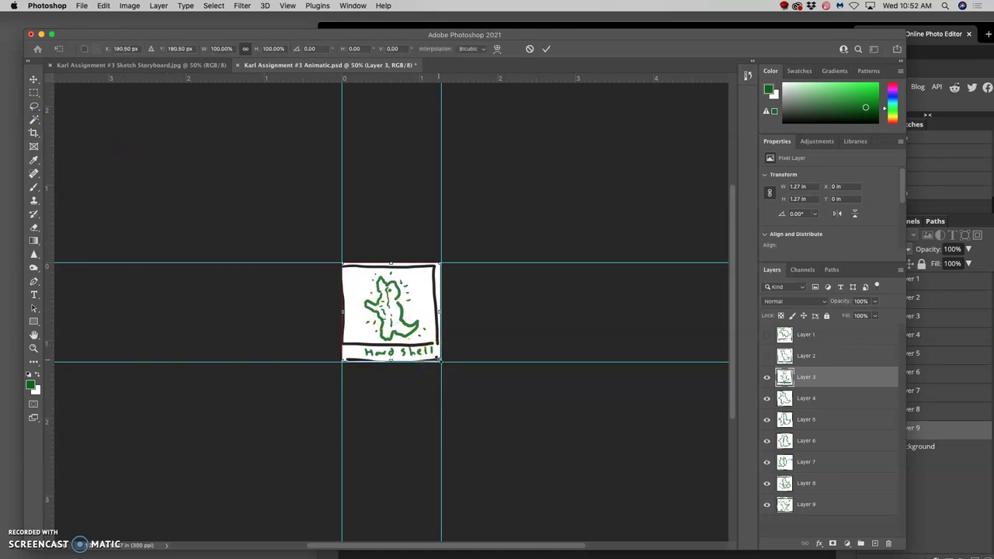
drag(439, 360, 447, 369)
drag(412, 332, 411, 339)
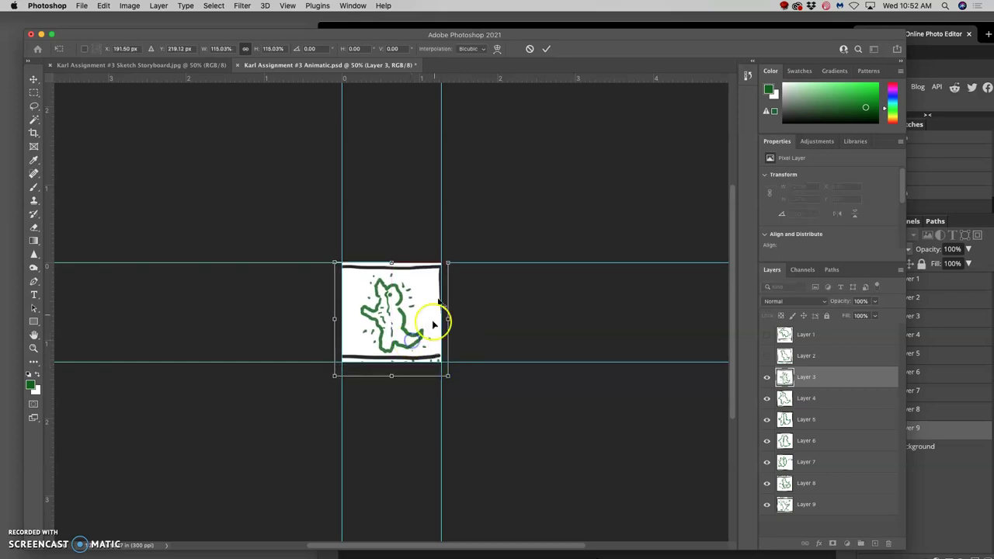
drag(447, 261, 452, 259)
key(Return)
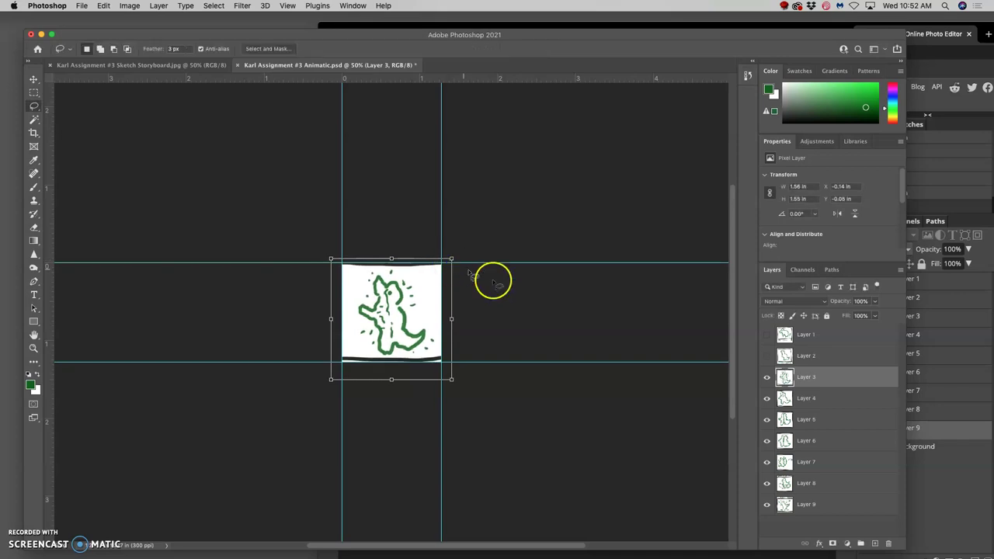
- Scale Layer 2's dinosaur frame to 123.86% to fill the canvas, then show and select Layer 1
click(766, 357)
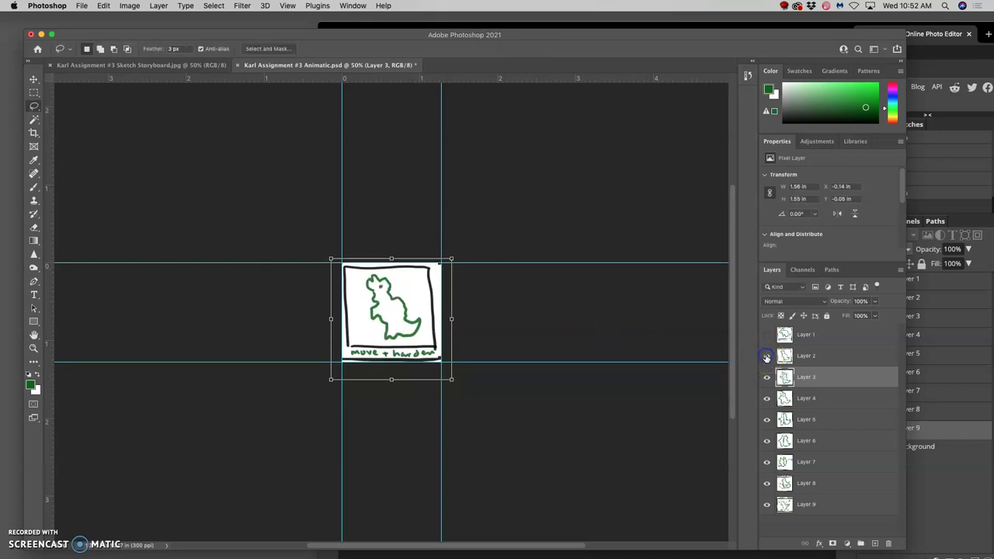
click(810, 356)
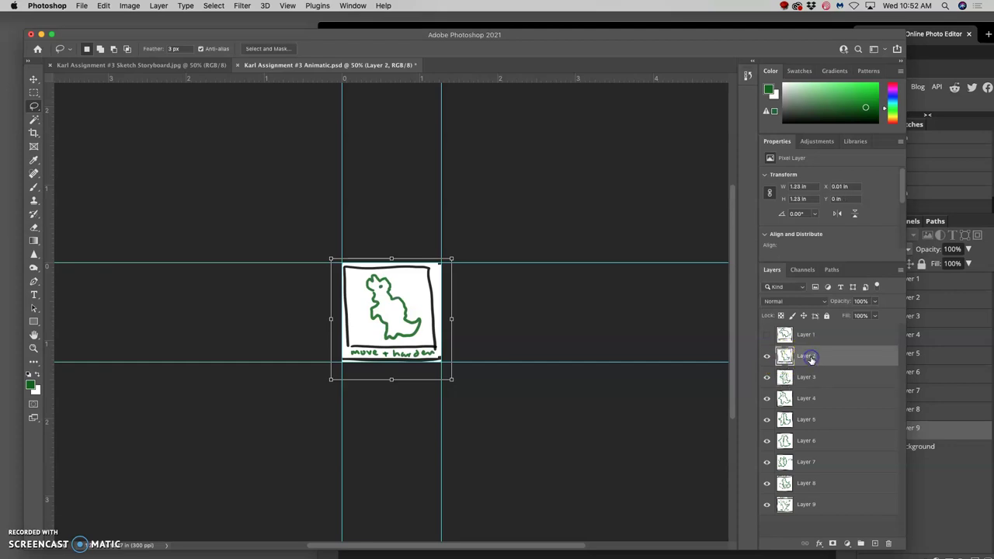
click(766, 378)
click(766, 378)
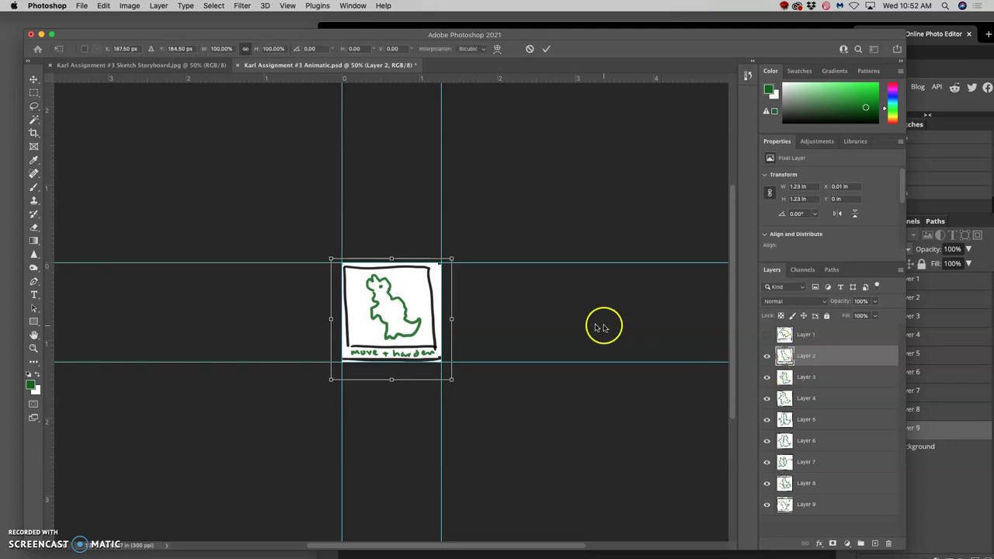
key(super+t)
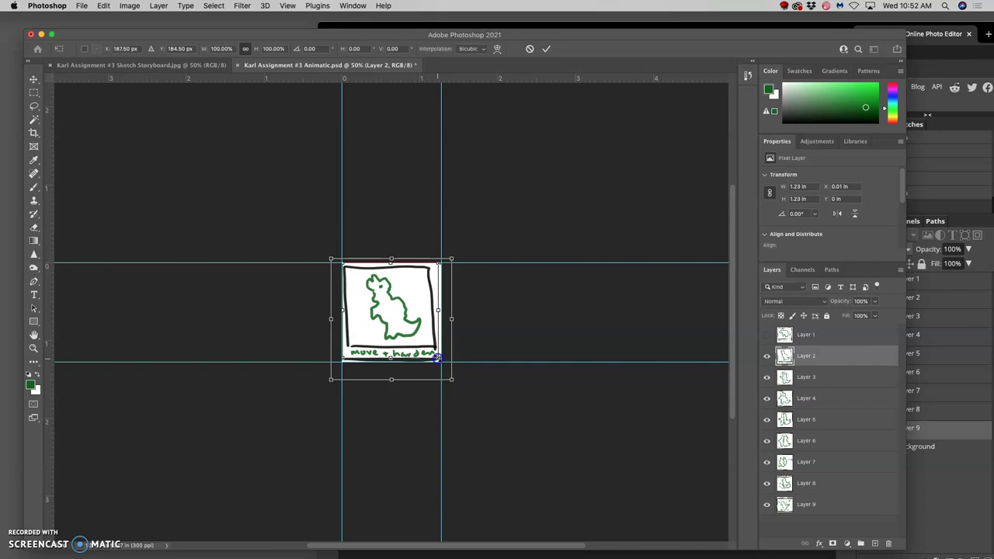
drag(438, 358, 447, 373)
drag(423, 340, 426, 345)
key(Up)
key(Up)
key(Up)
key(Up)
key(Up)
key(Up)
key(Up)
key(Up)
key(Up)
key(Up)
key(Up)
key(Up)
key(Up)
key(Up)
key(Up)
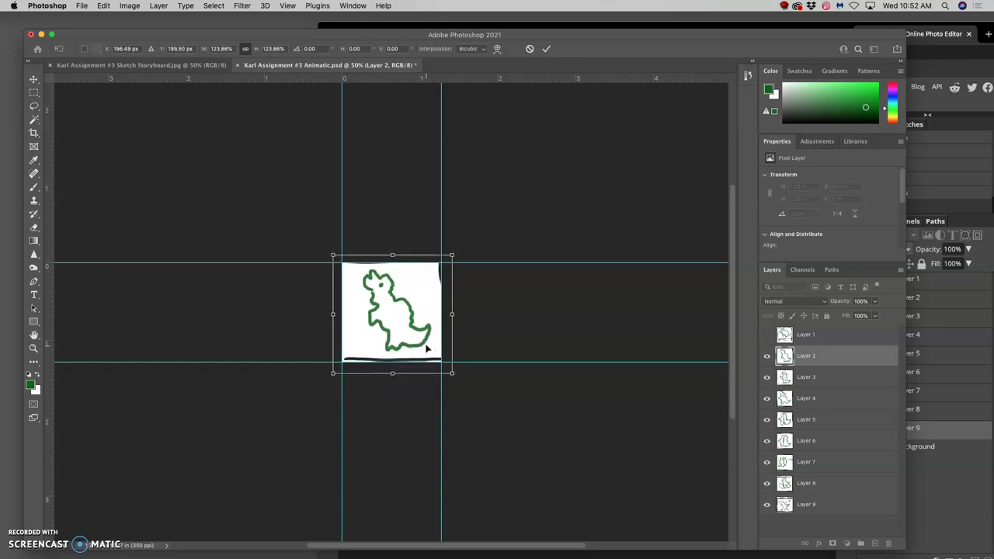
key(Down)
key(Down)
key(Down)
key(Down)
key(Down)
key(Down)
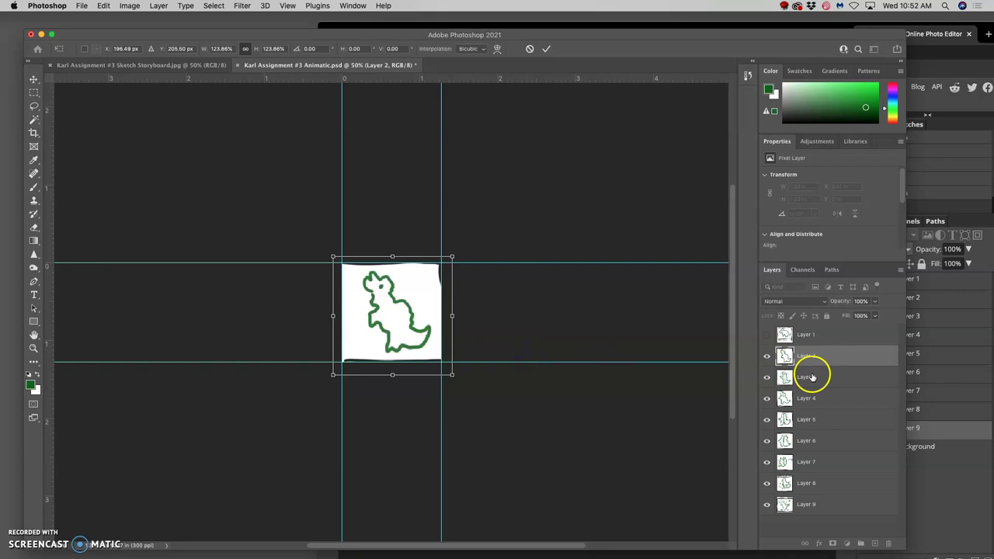
click(767, 334)
click(816, 335)
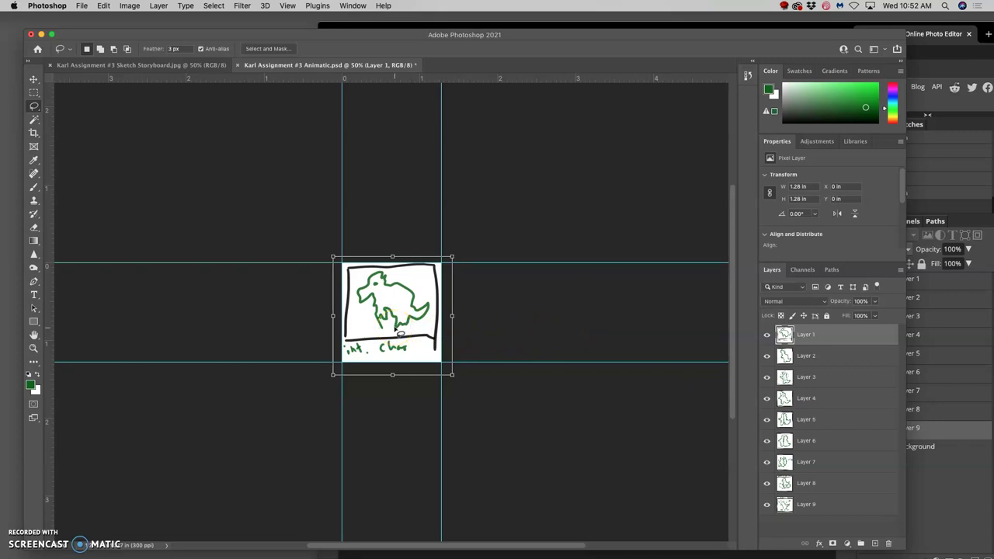
- Stretch Layer 1's frame from its corner, bottom and top to about 1.55 × 1.76 in
key(super+t)
mouse_move(432, 346)
mouse_down()
mouse_move(455, 370)
mouse_move(415, 356)
mouse_up()
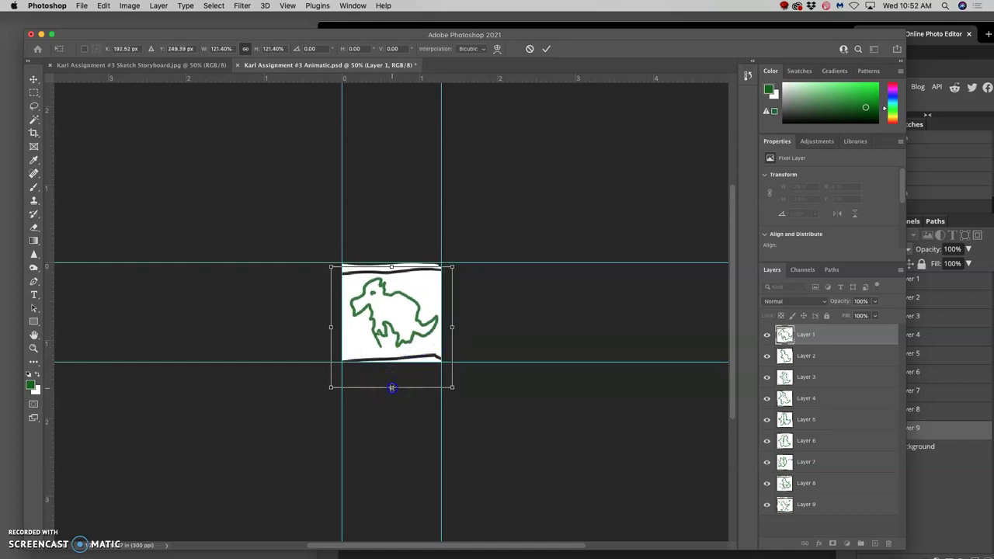
drag(392, 387, 392, 396)
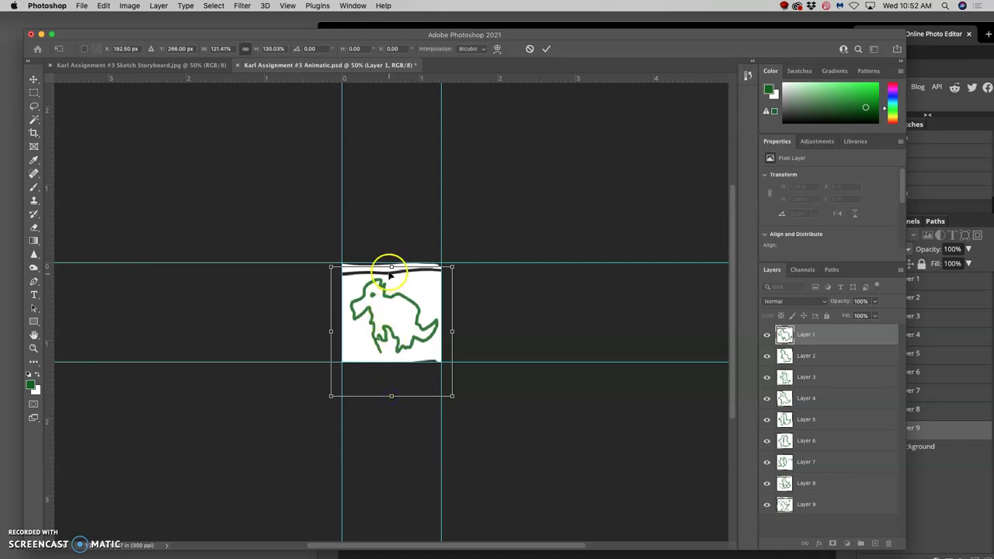
drag(392, 266, 392, 259)
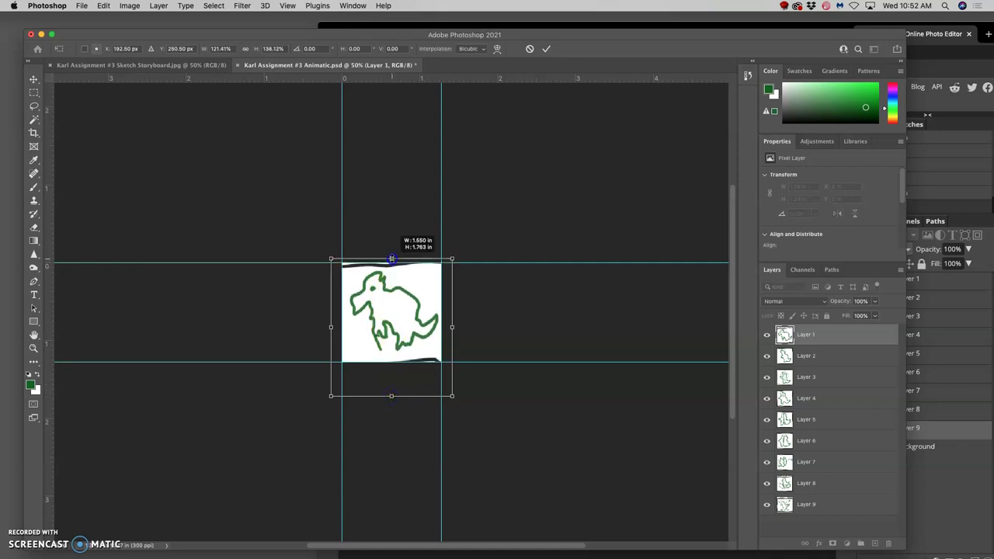
key(Return)
key(l)
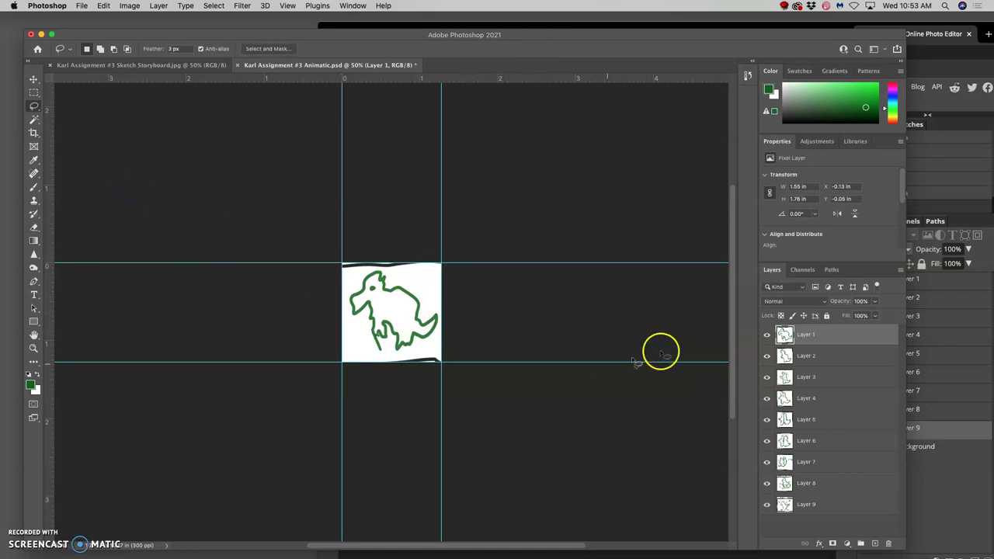
- Hide the upper layers and scale Layer 8's bird frame to about 109% to fill the canvas
click(768, 334)
click(768, 355)
click(767, 377)
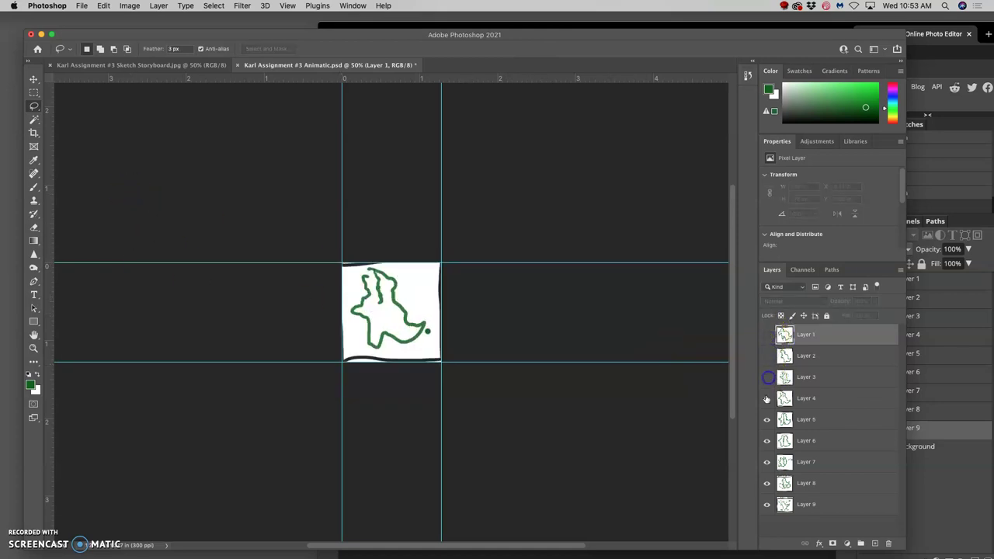
click(767, 397)
click(768, 420)
click(768, 440)
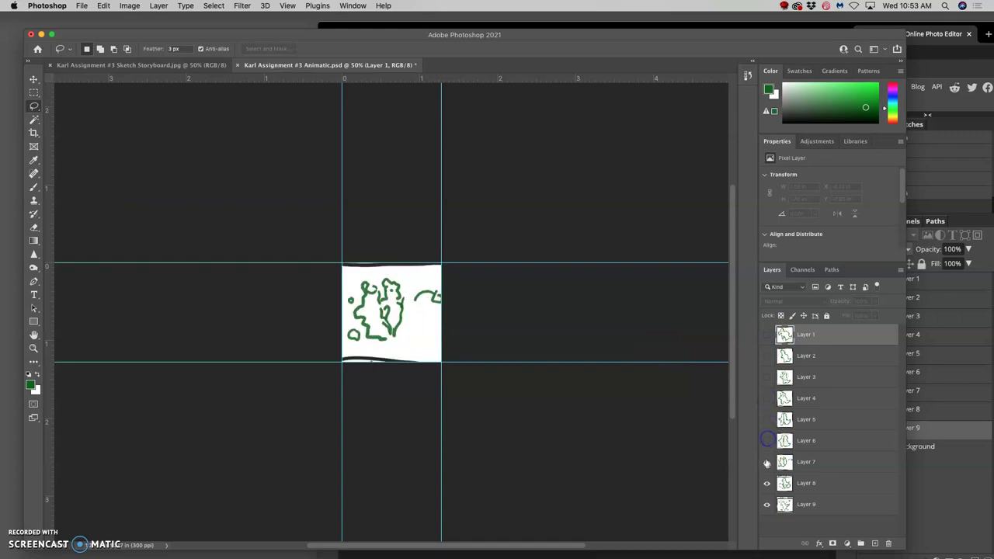
click(767, 461)
click(768, 483)
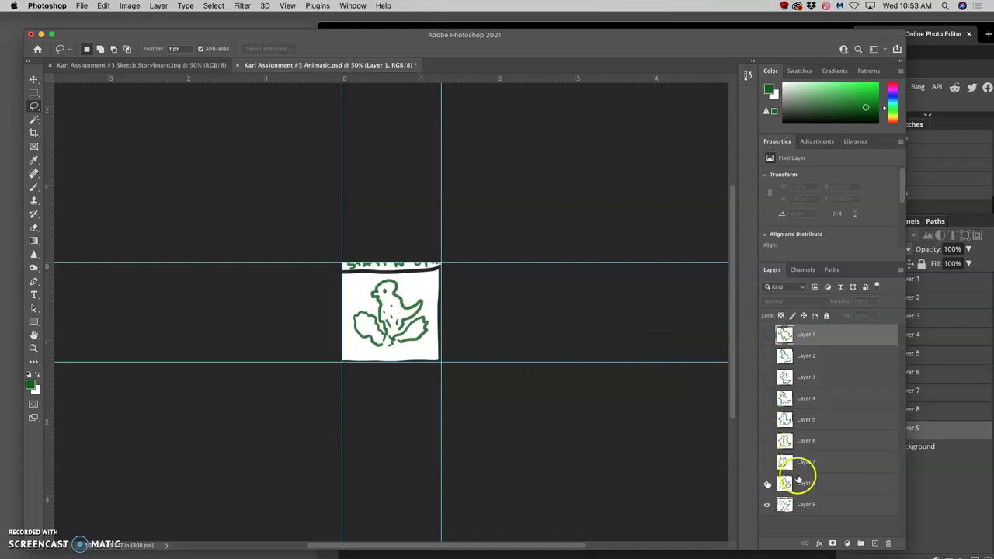
click(800, 484)
key(super+t)
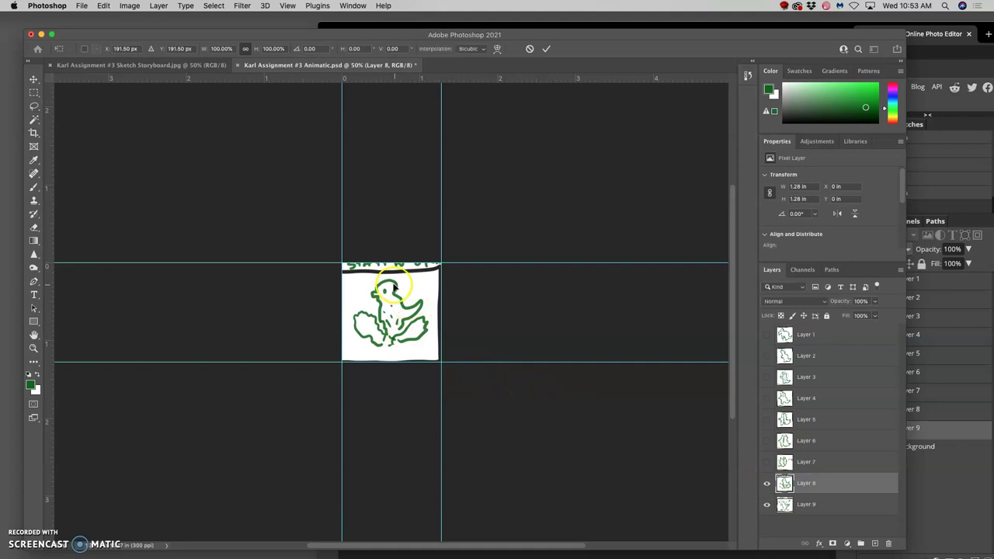
drag(393, 264, 393, 254)
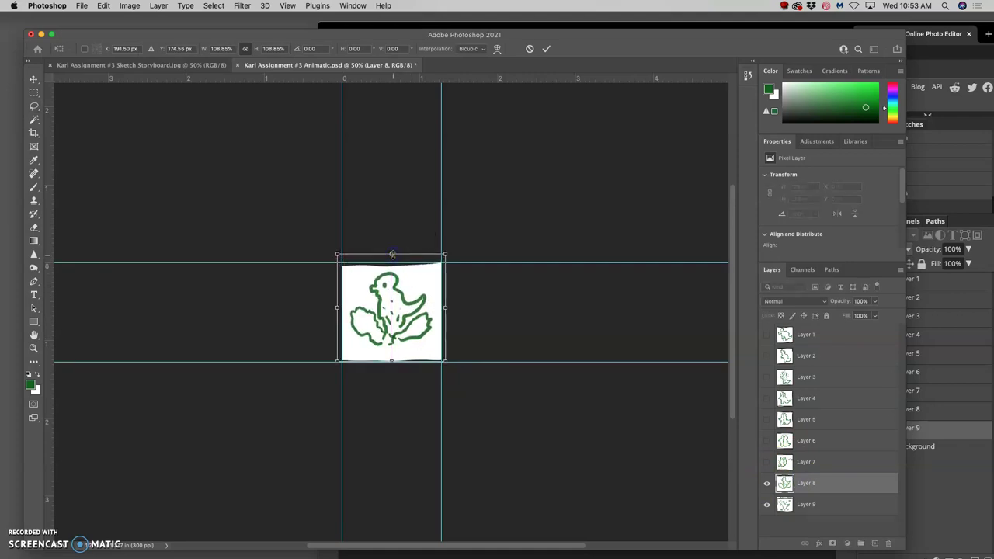
key(Return)
- Hide Layer 8 and stretch Layer 9's frame top and bottom to 1.5 × 1.5 in
click(766, 483)
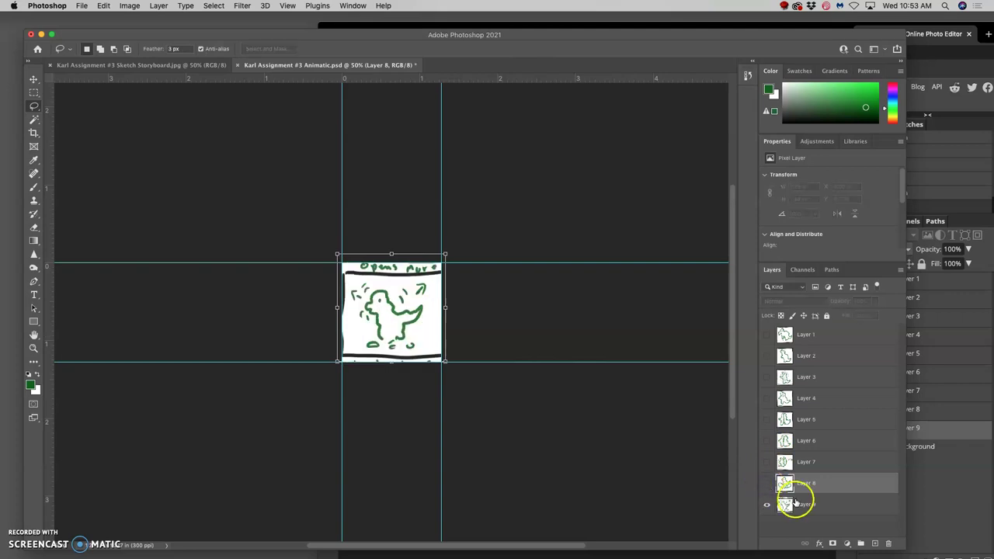
click(795, 502)
key(ctrl+t)
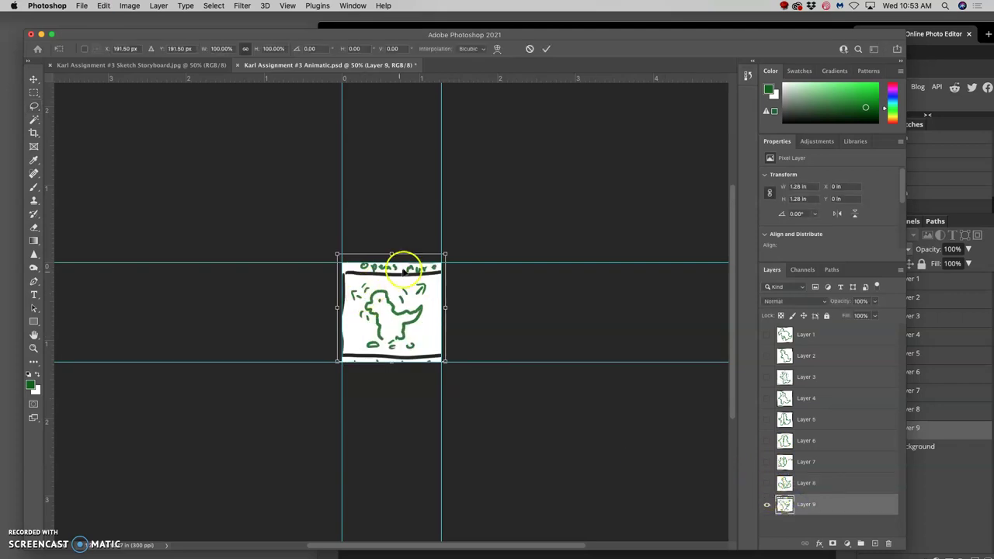
drag(392, 255, 392, 243)
click(394, 361)
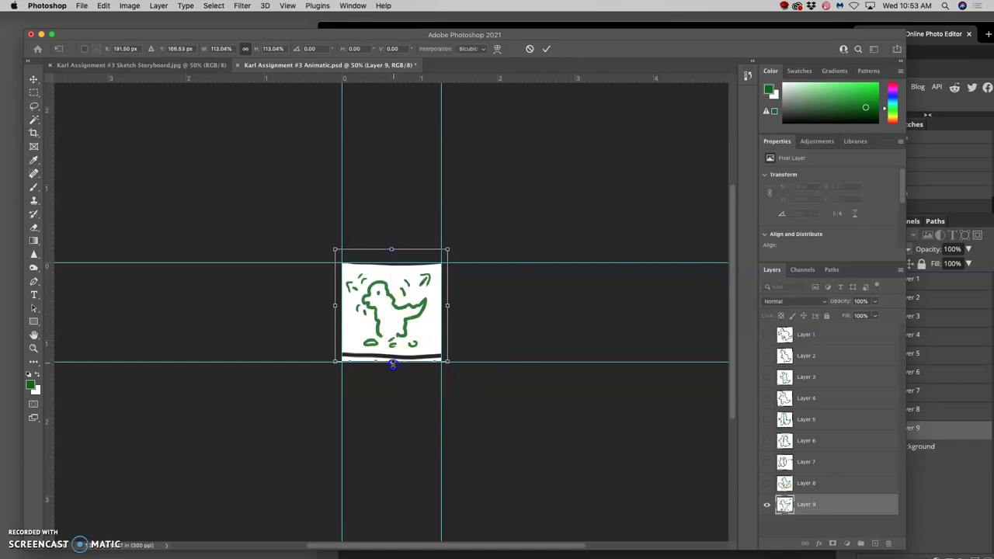
drag(392, 364, 393, 366)
key(l)
click(420, 371)
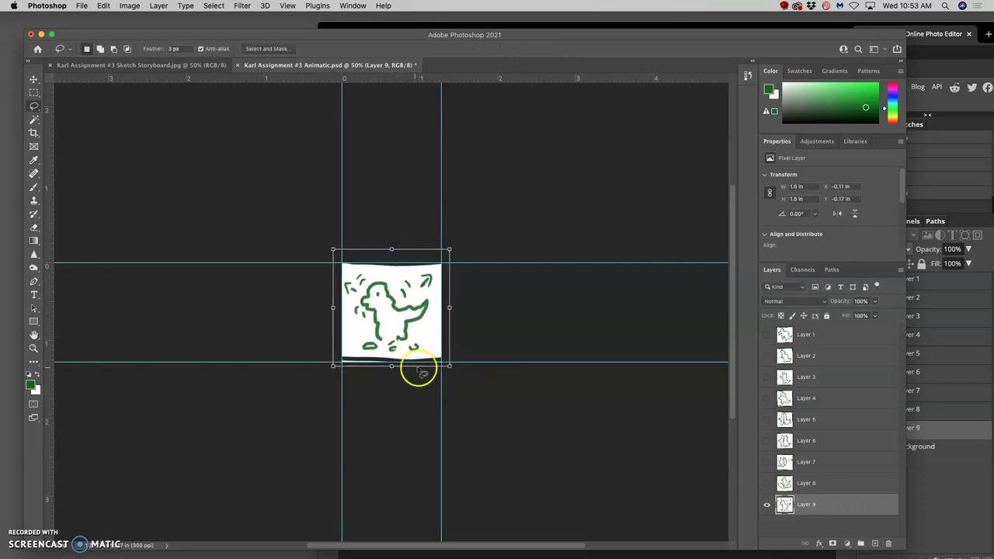
- Turn Layers 8 through 1 back on so Layer 1's dinosaur frame shows on top
click(767, 483)
click(767, 462)
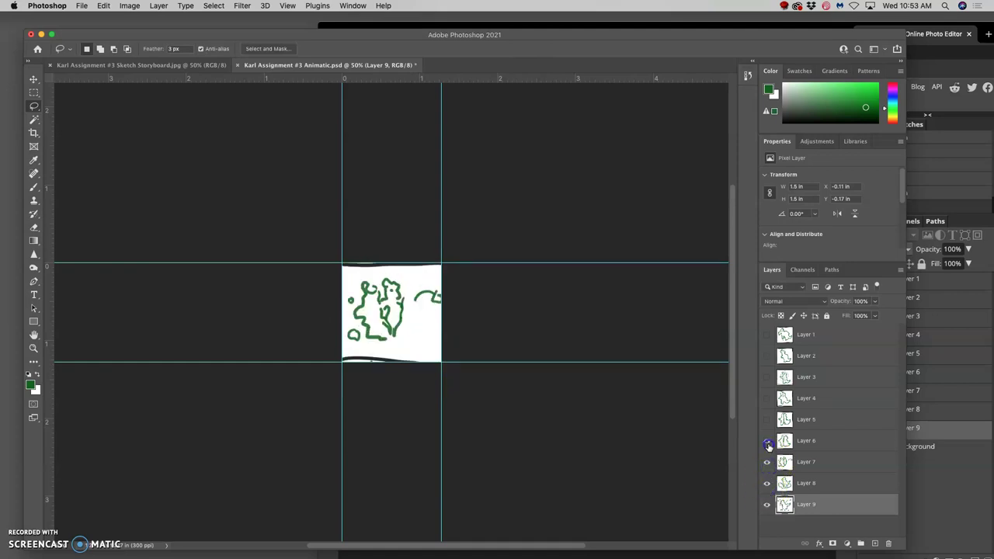
click(768, 441)
click(768, 420)
click(768, 398)
click(767, 377)
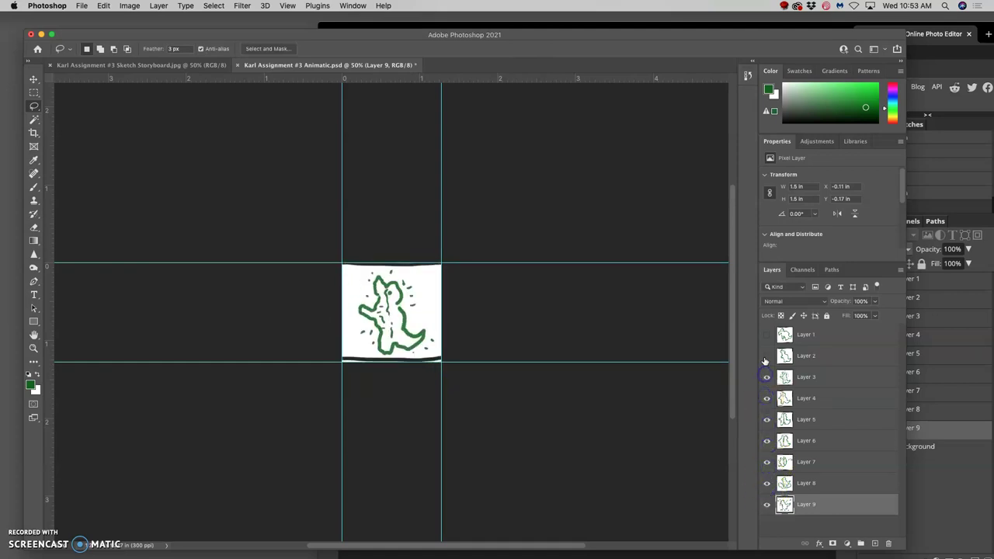
click(767, 356)
click(765, 334)
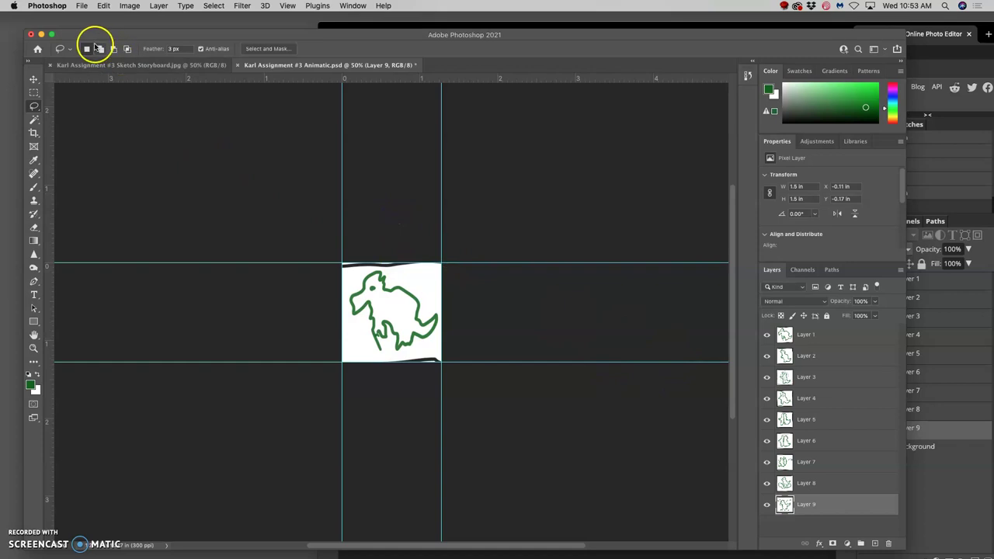
- Save the animatic PSD via File > Save, then switch to Photopea in Chrome
click(82, 6)
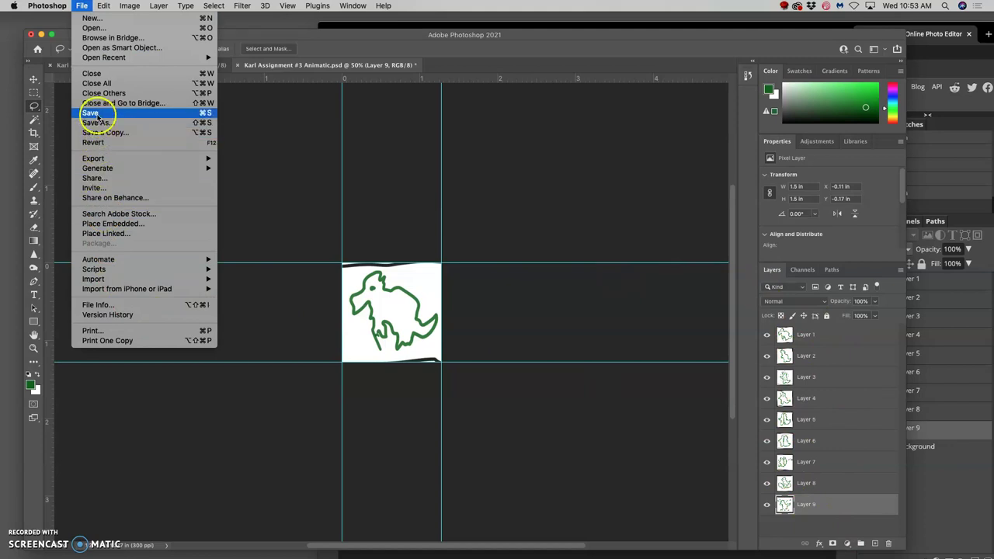
click(100, 113)
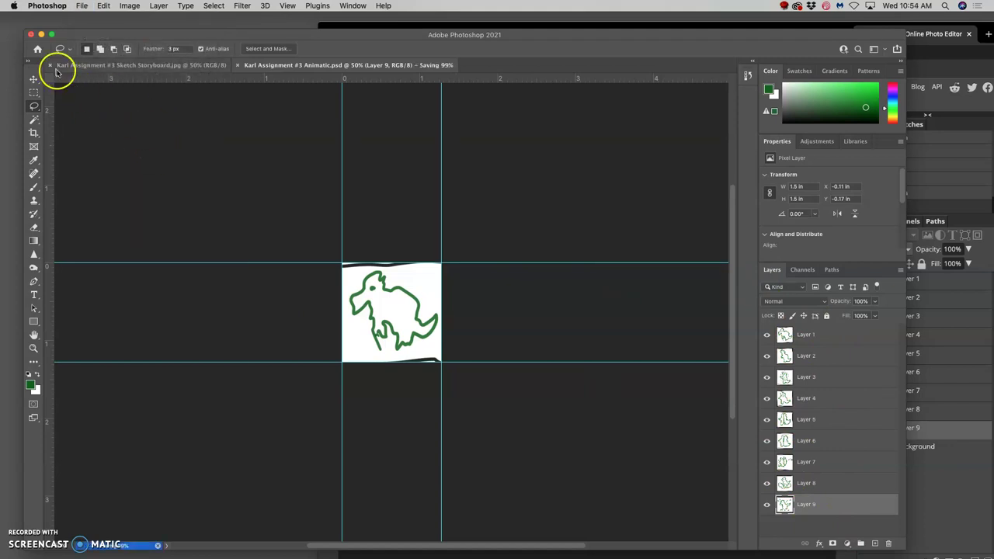
click(81, 66)
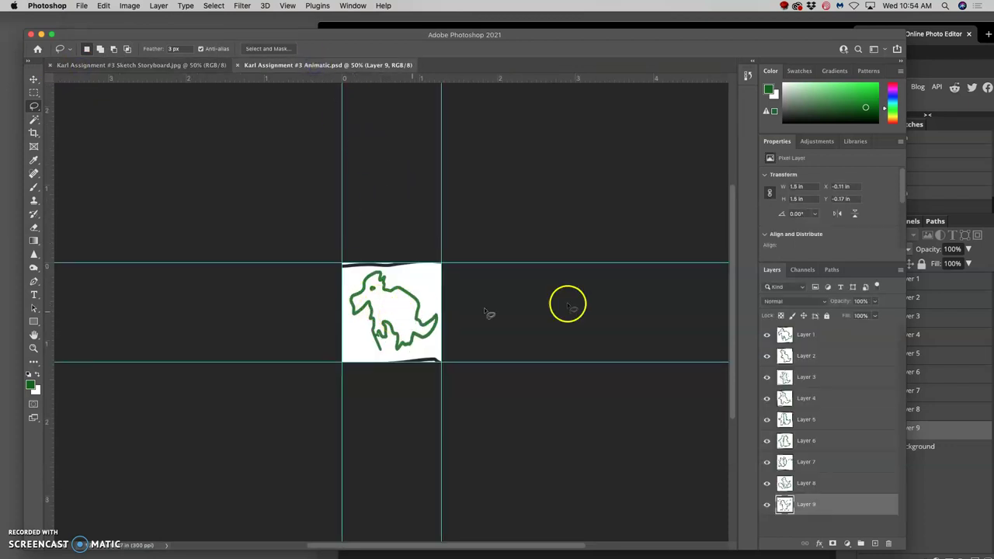
click(961, 48)
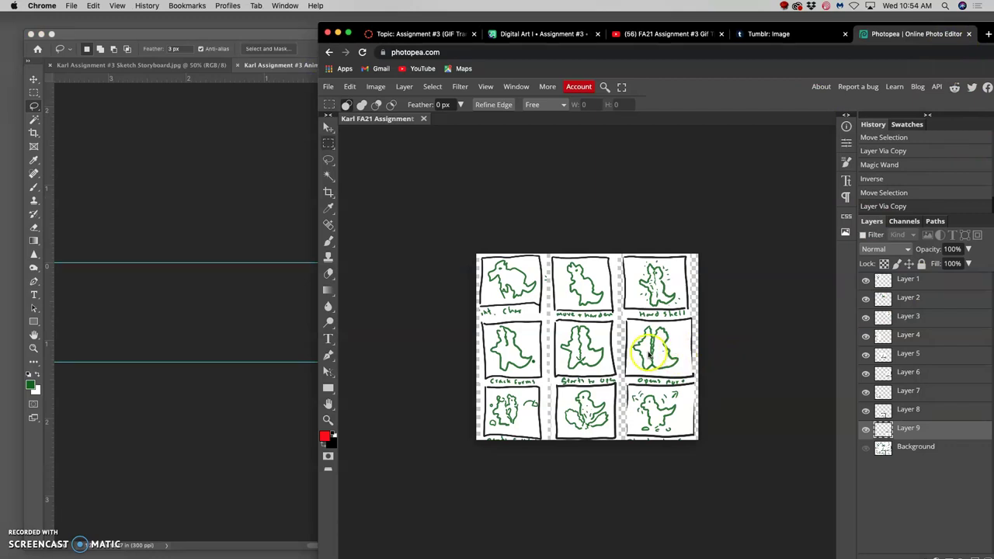
- Delete the Background layer in Photopea and select Layer 1
click(911, 451)
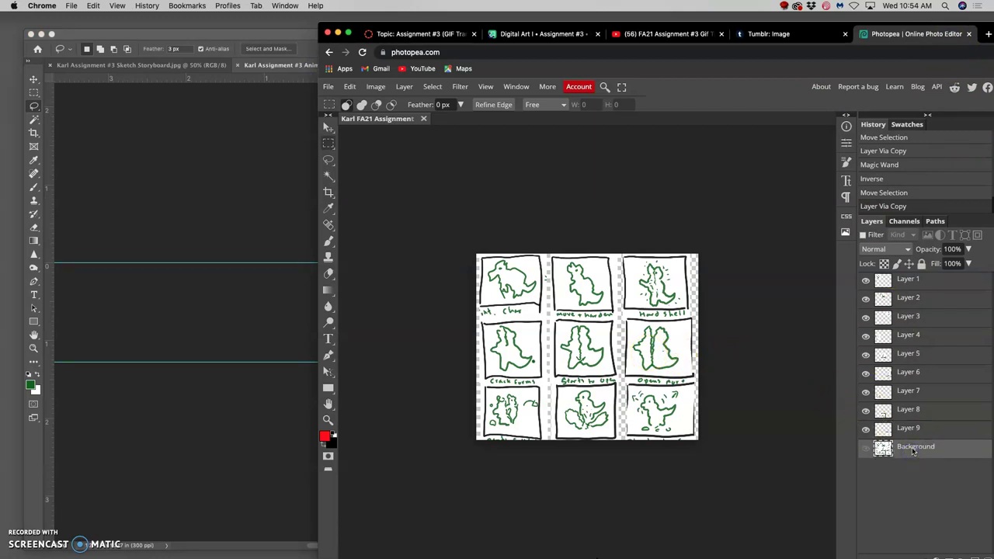
key(Delete)
click(902, 285)
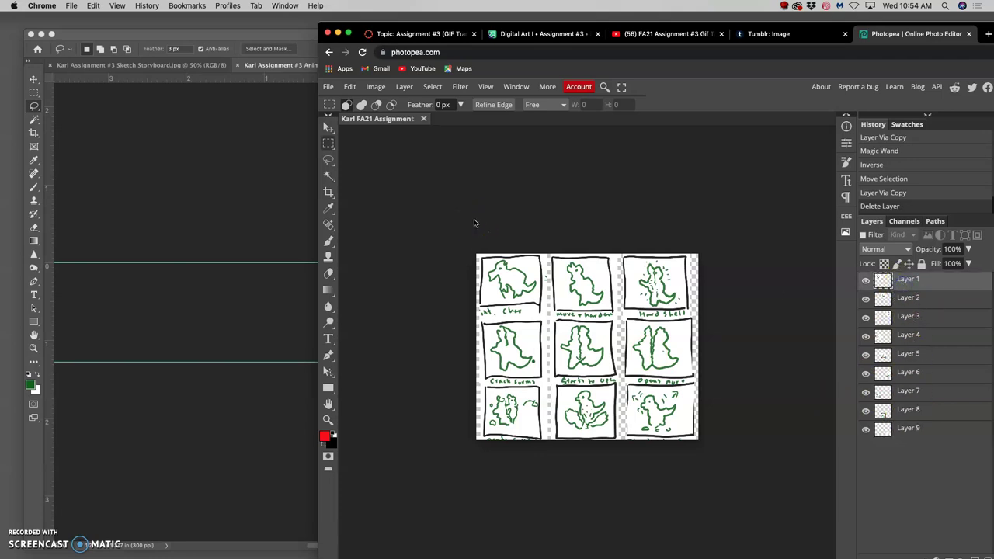
- Add guides at the canvas's left and top edges and nudge Layer 1's panel into that corner
key(ctrl+r)
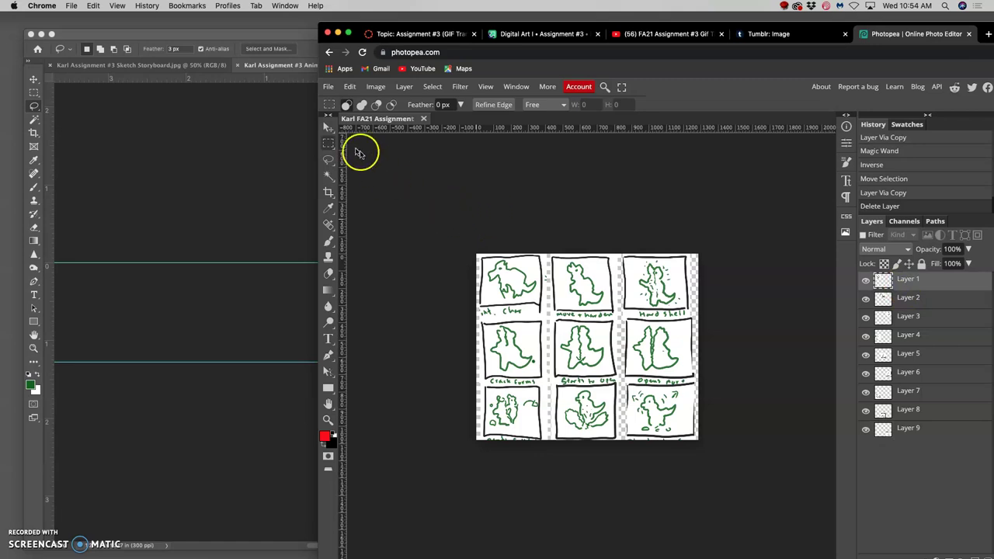
click(329, 127)
drag(343, 194, 480, 204)
drag(554, 133, 551, 254)
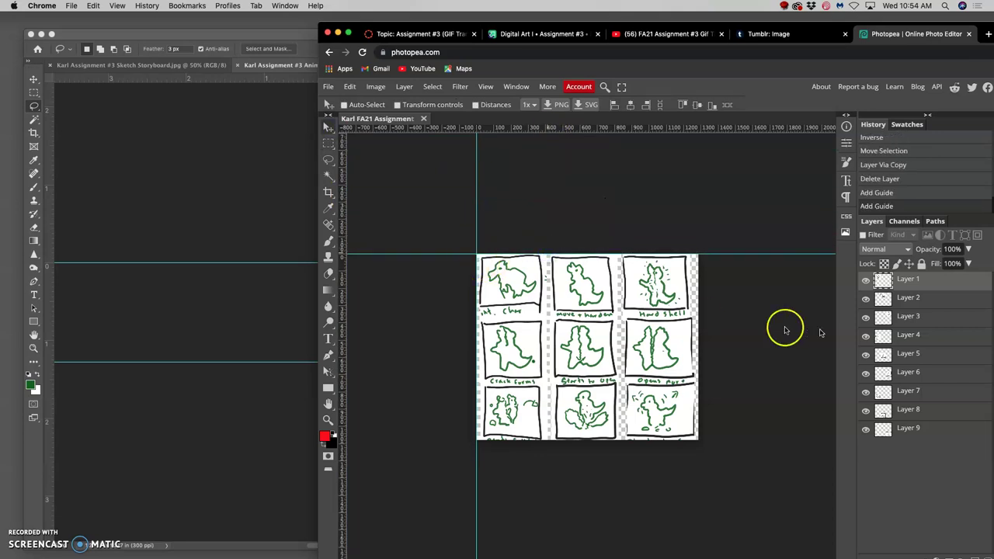
drag(901, 289, 330, 129)
drag(528, 292, 521, 289)
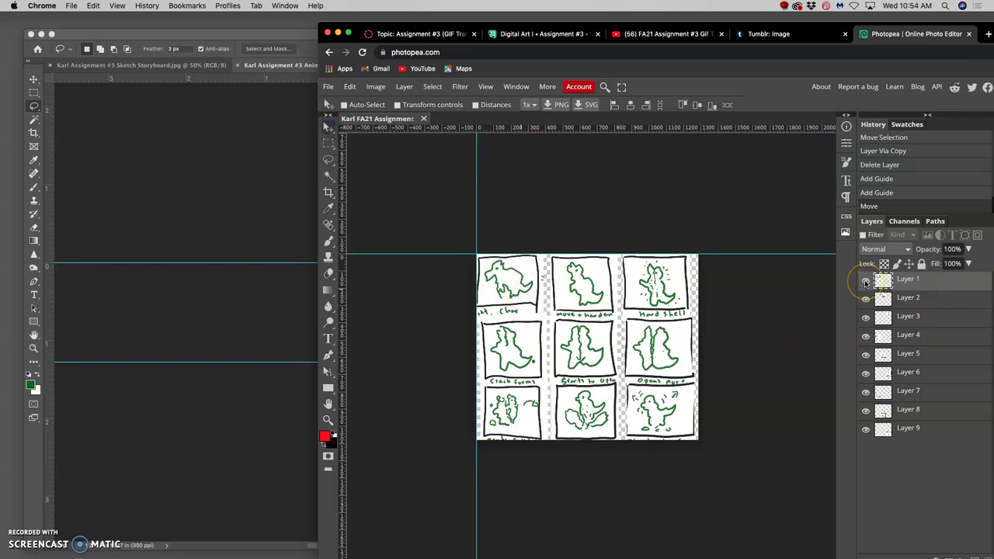
- Move Layer 2's and Layer 3's panels into the top-left corner, hiding Layers 1 and 2
click(865, 283)
click(866, 283)
click(907, 301)
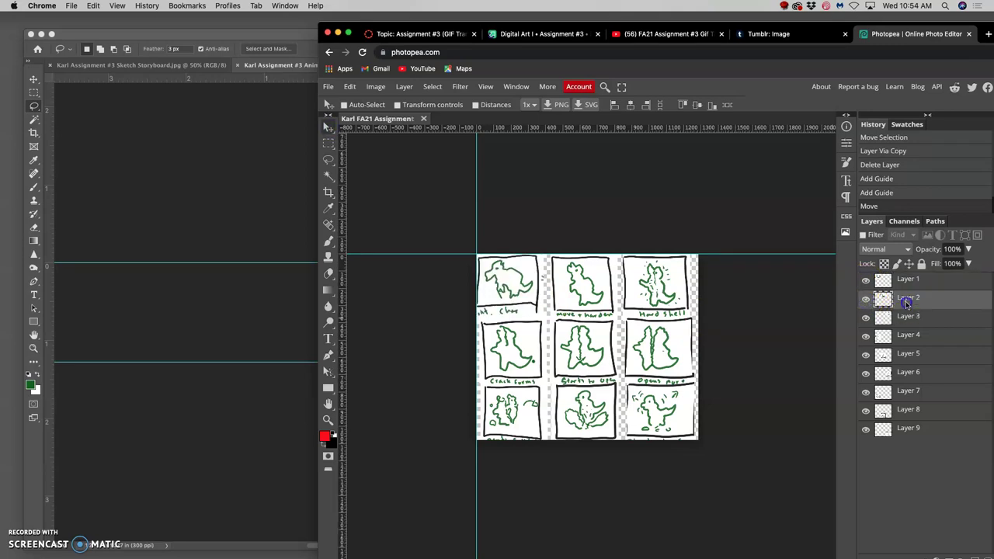
drag(592, 291, 523, 287)
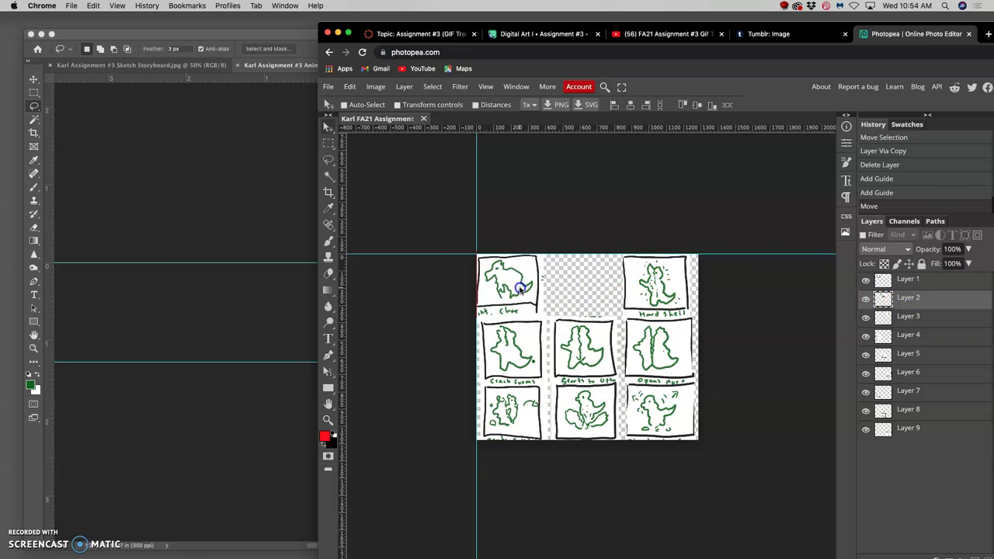
drag(520, 291, 521, 292)
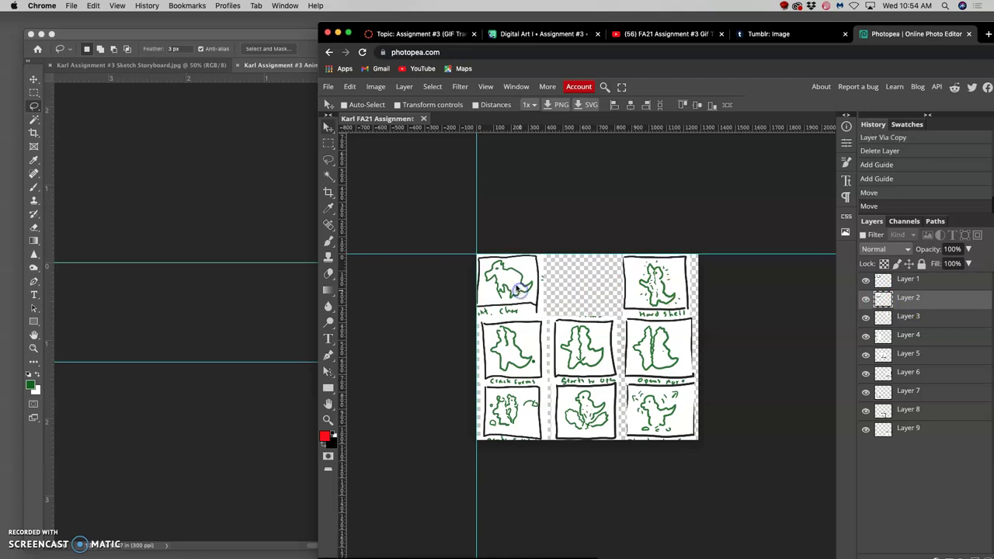
click(865, 283)
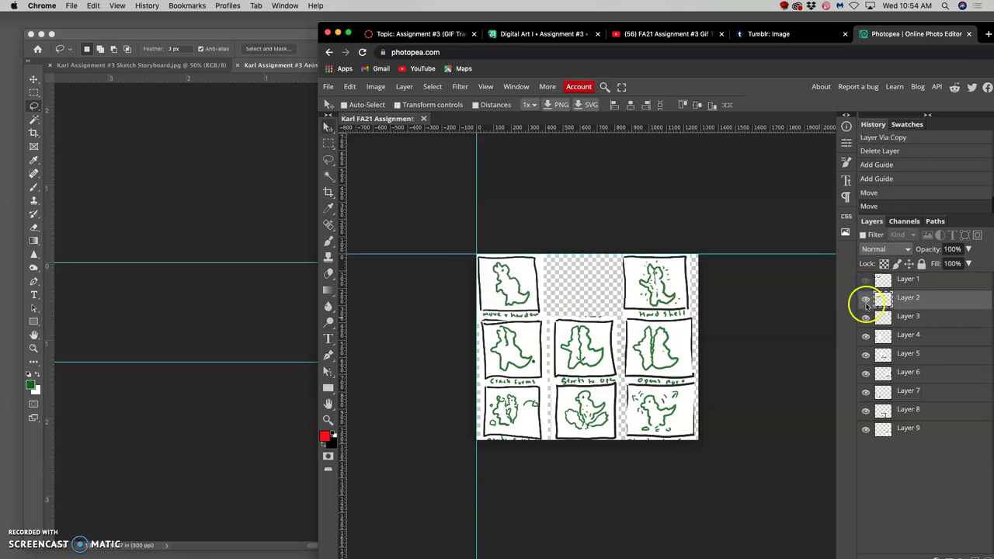
click(867, 306)
click(874, 316)
drag(672, 289, 535, 298)
key(super+equal)
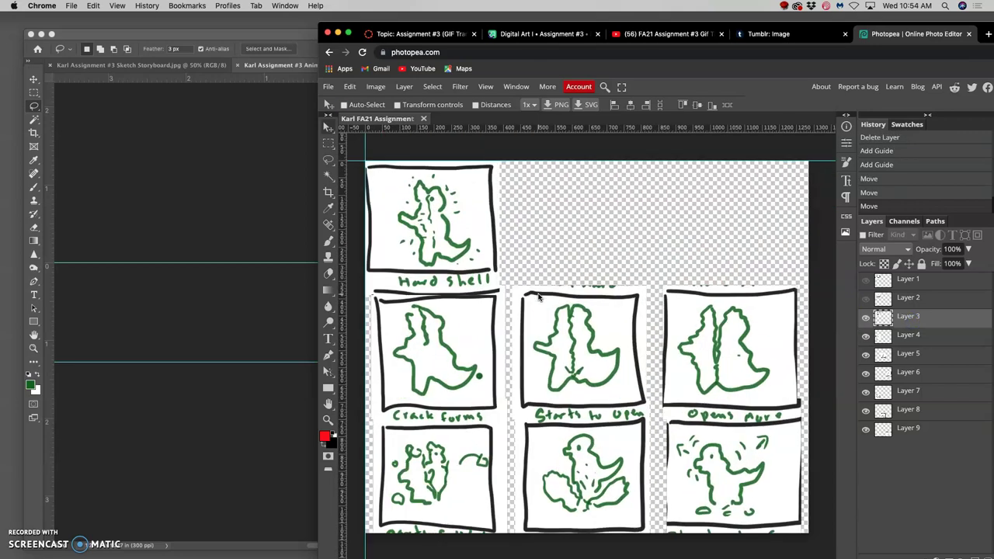
- Hide each finished layer and move the Layer 4, 5 and 6 panels into the top-left corner
click(864, 319)
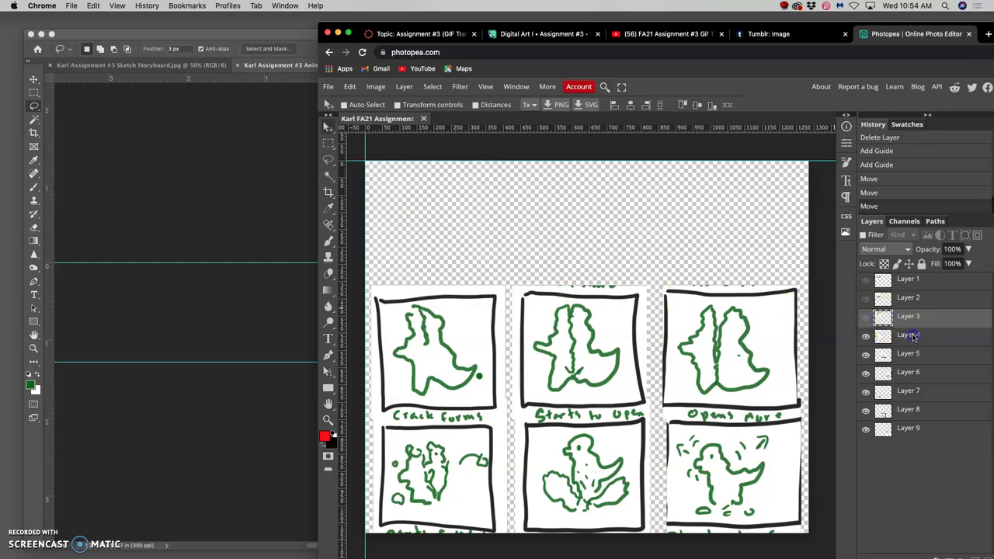
click(886, 335)
drag(471, 345, 466, 224)
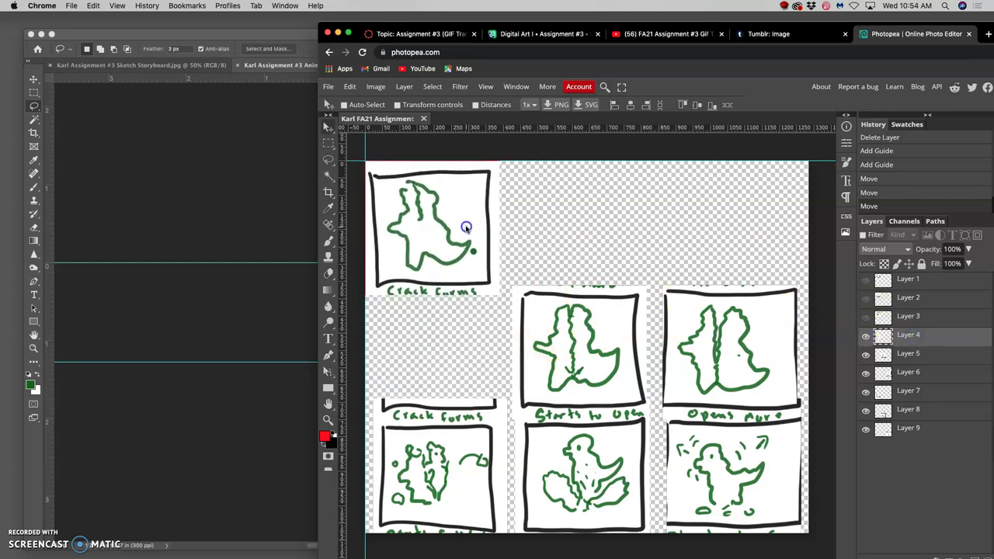
click(866, 336)
click(906, 353)
drag(612, 352, 465, 228)
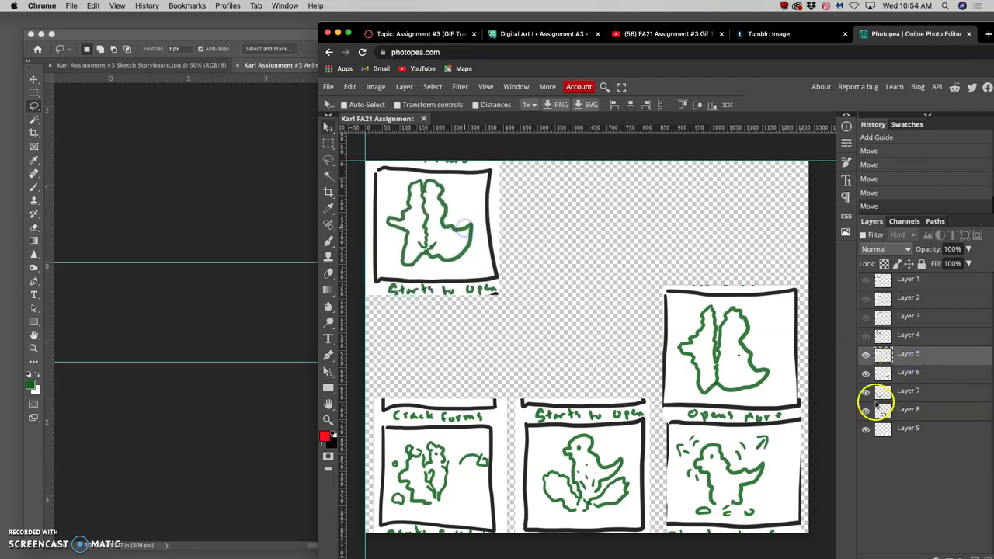
click(866, 355)
click(903, 379)
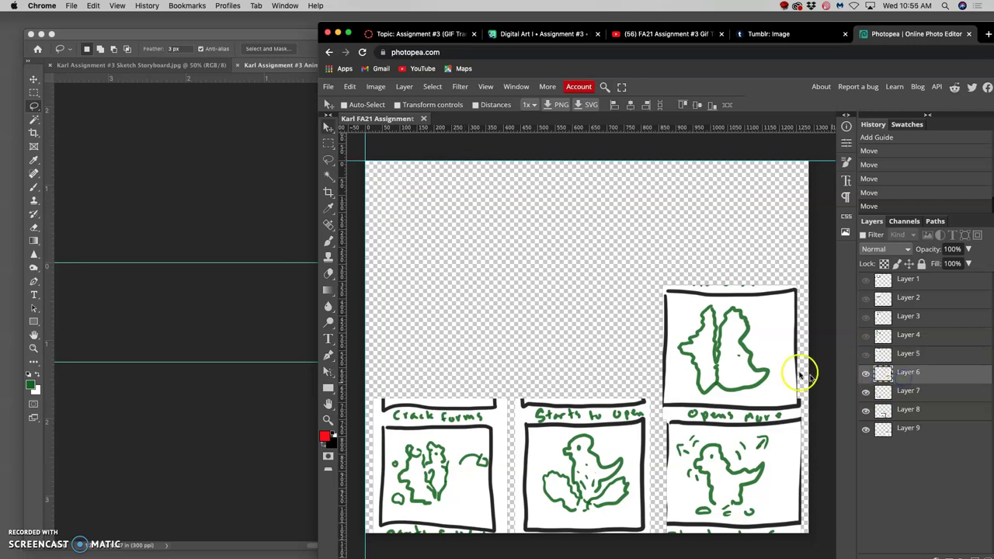
drag(769, 365, 470, 238)
- Hide Layers 6–8 in turn and move the Layer 7, 8 and 9 panels into the corner
click(866, 375)
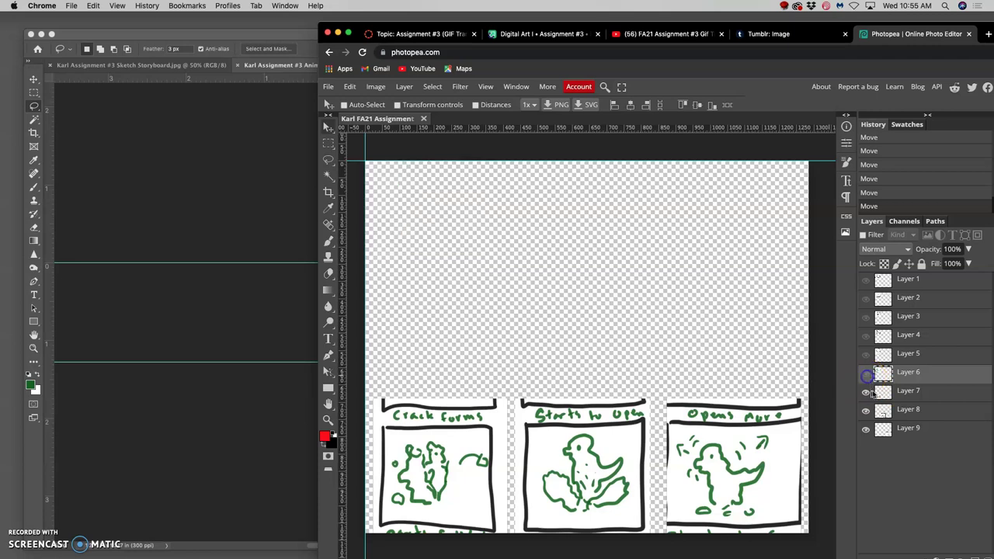
click(905, 393)
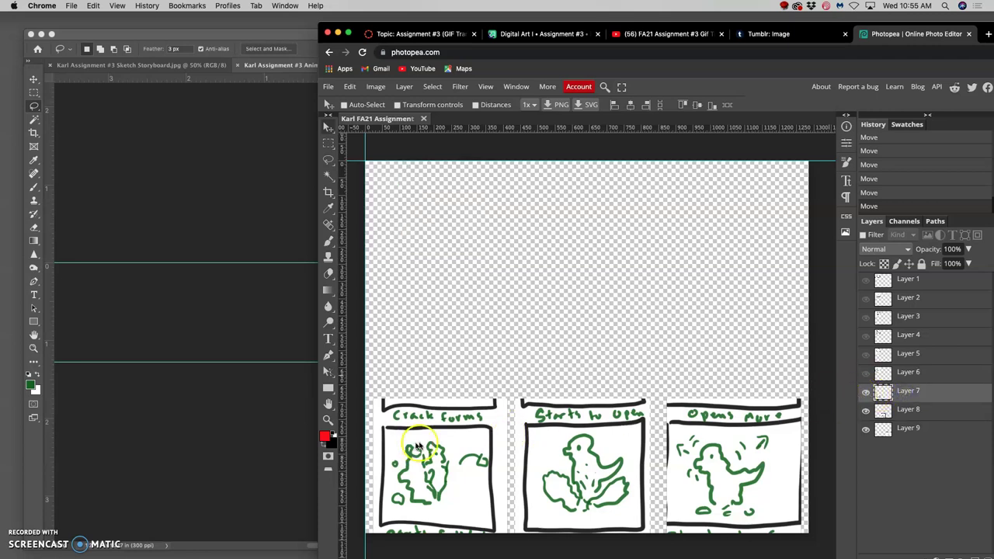
drag(417, 448, 419, 204)
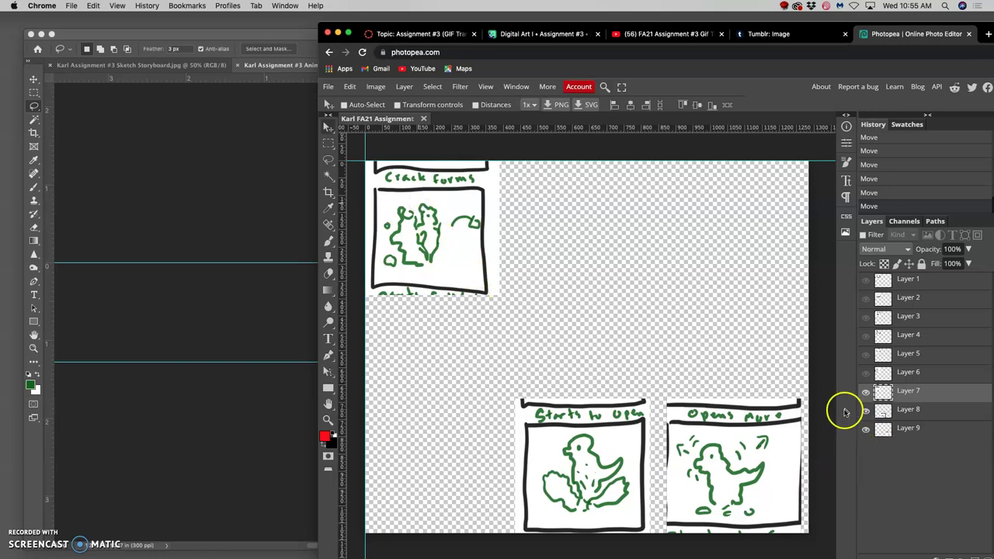
click(864, 392)
click(924, 413)
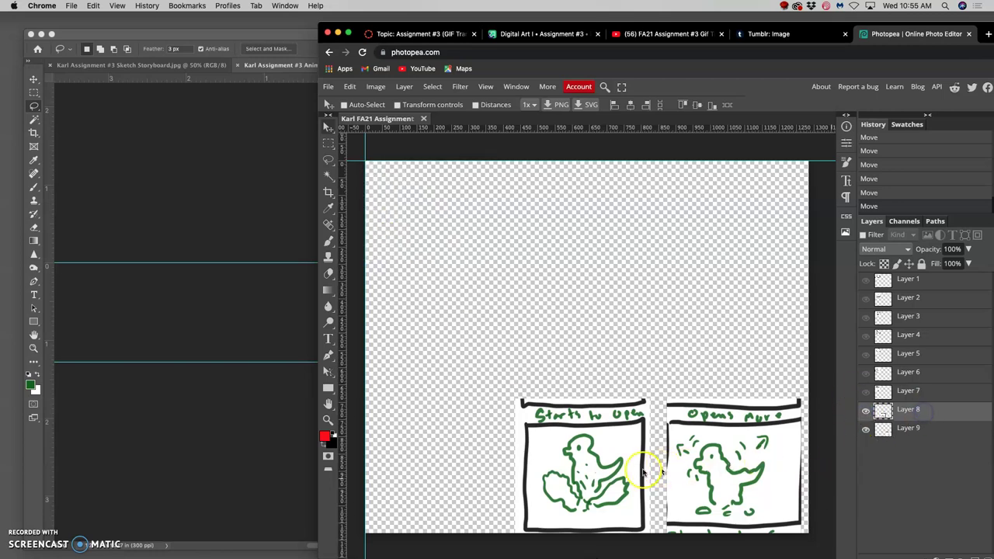
drag(614, 463, 470, 237)
click(865, 411)
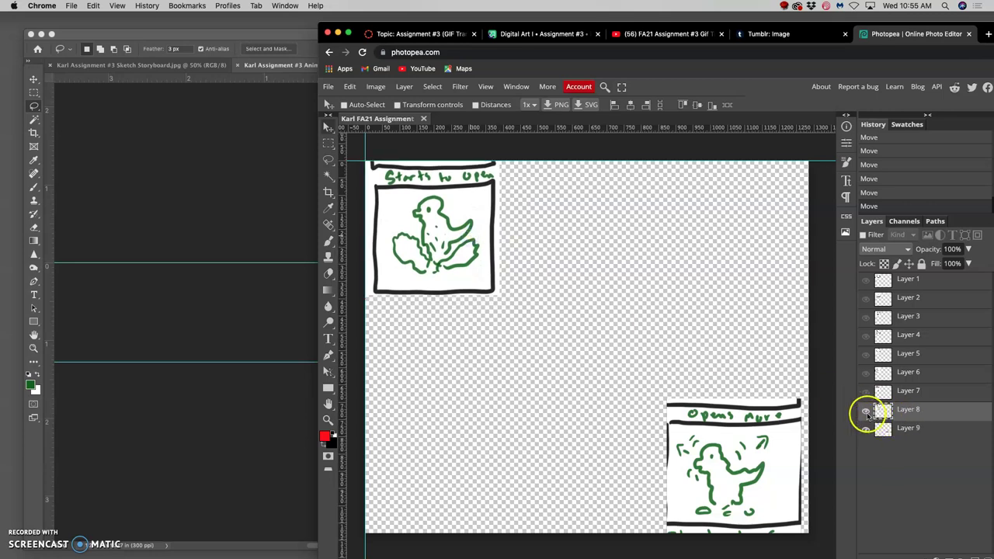
click(905, 429)
drag(707, 457, 405, 216)
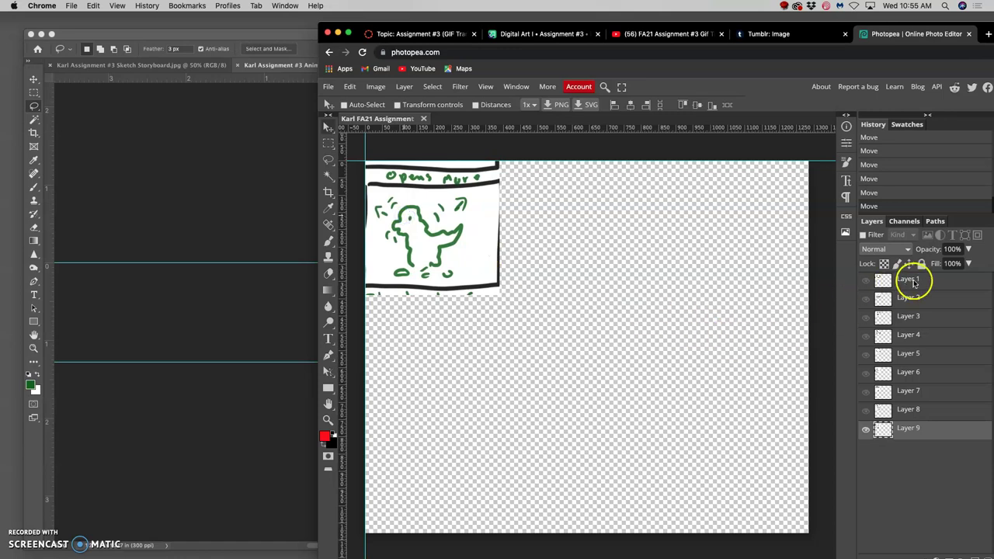
- Place guides at the top-left panel's right and bottom edges and crop the canvas to 390 × 390 px
click(909, 279)
drag(340, 155, 501, 175)
drag(477, 129, 476, 295)
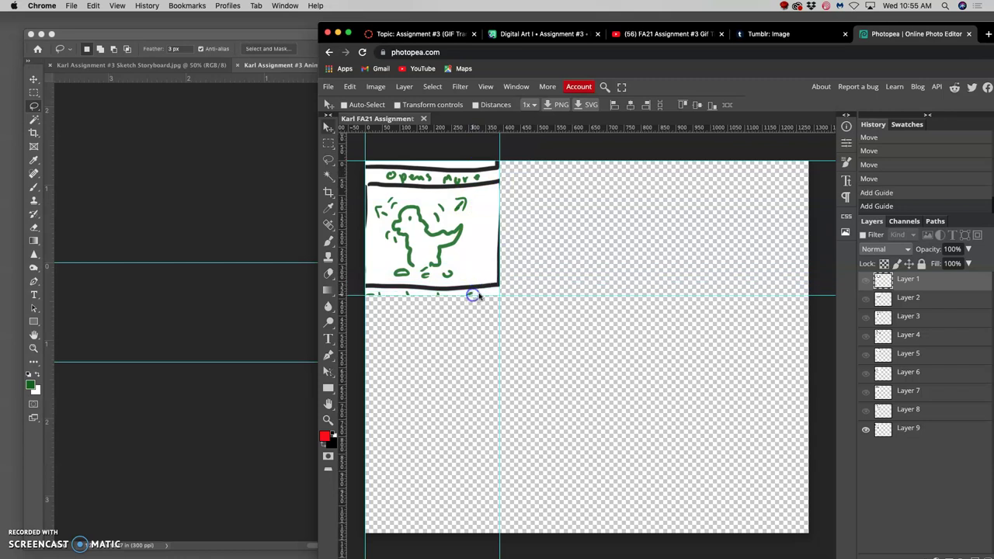
click(329, 192)
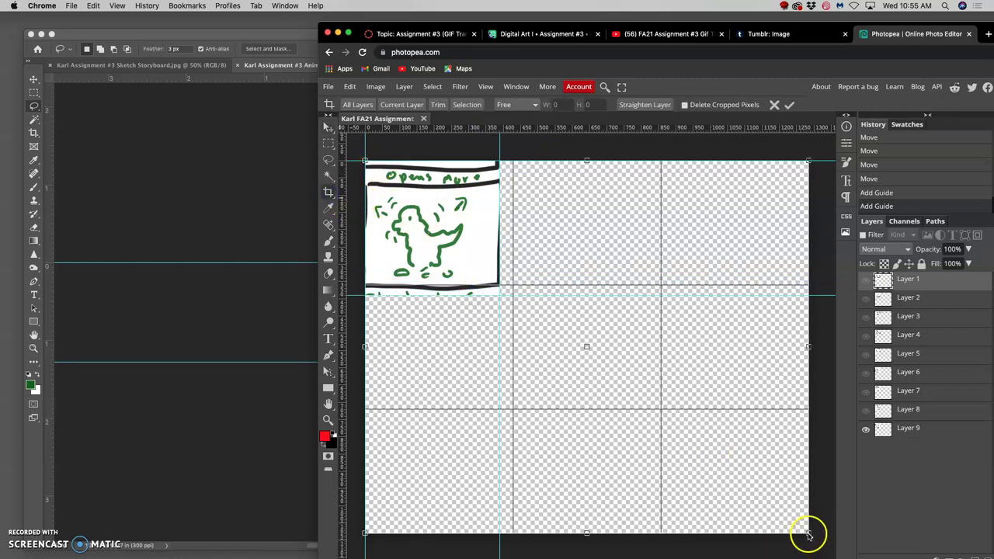
drag(808, 534, 501, 295)
key(Return)
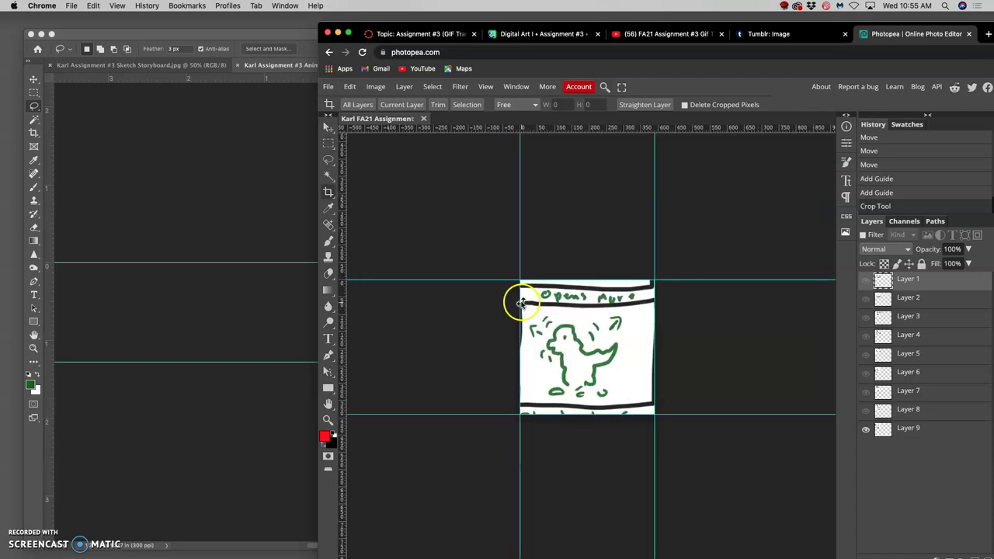
- Stretch Layer 9's drawing up and down so it fills the square canvas
click(878, 301)
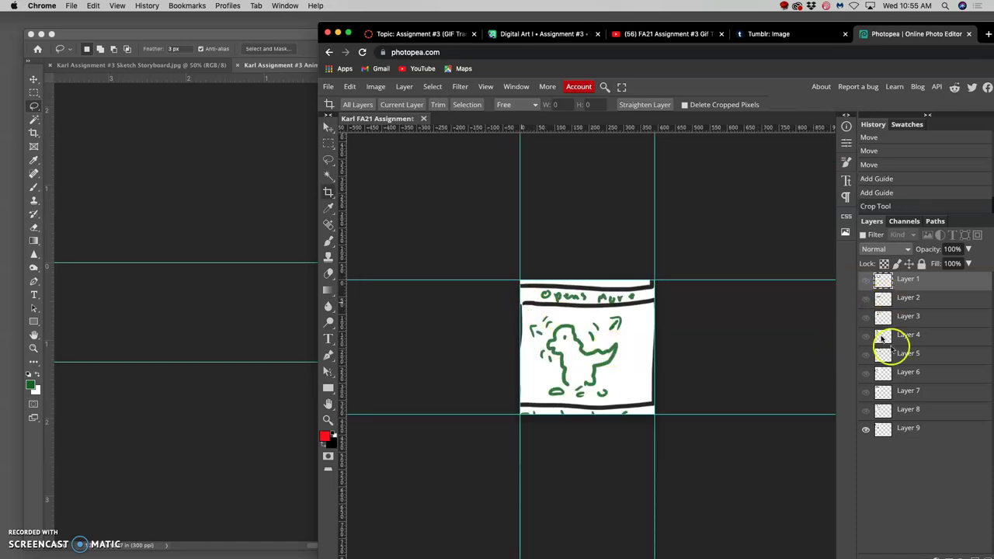
click(929, 433)
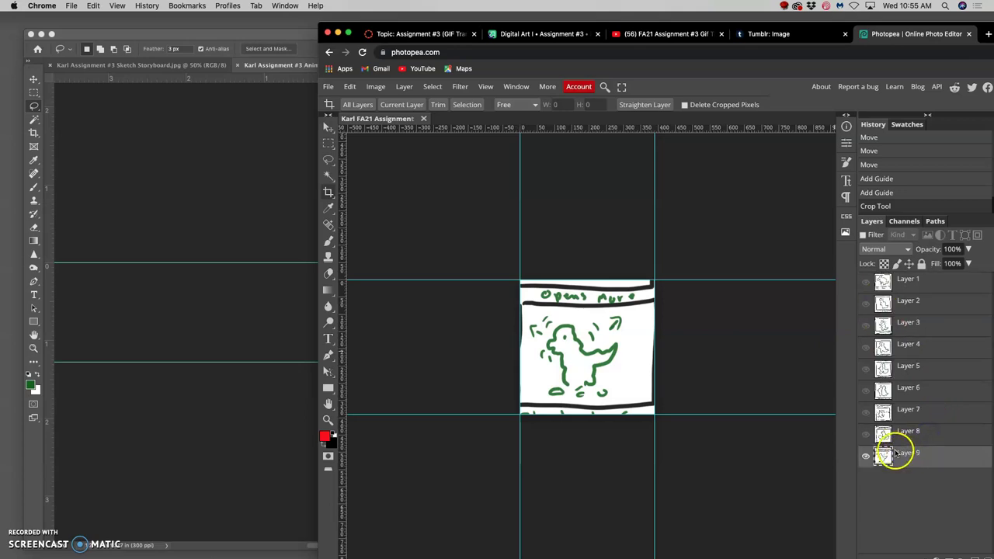
key(ctrl+t)
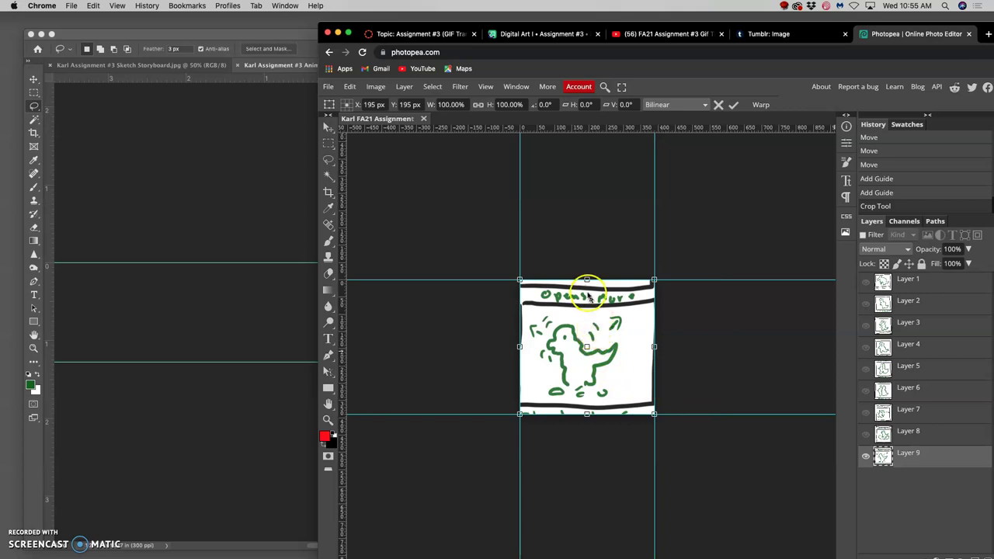
drag(587, 280, 588, 254)
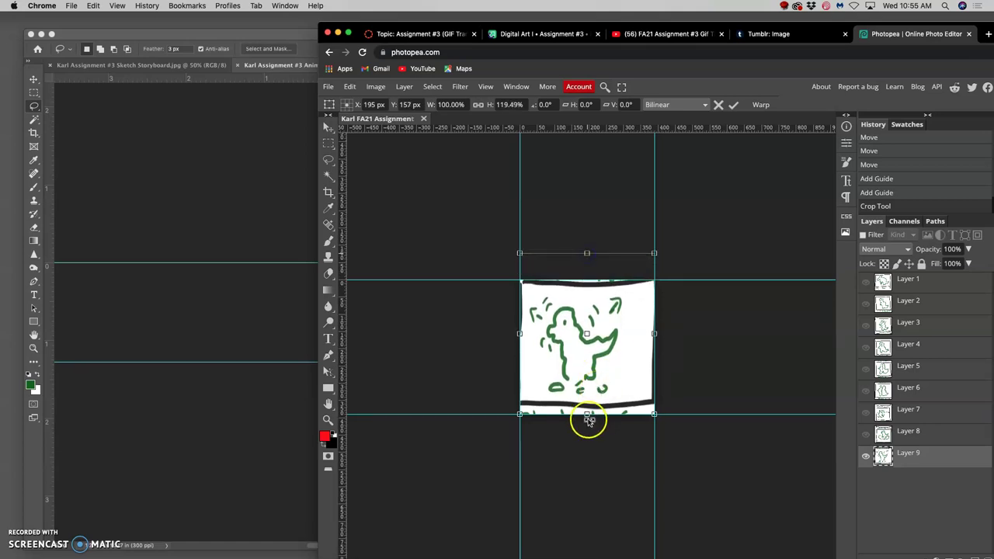
drag(587, 414, 587, 424)
drag(588, 254, 587, 251)
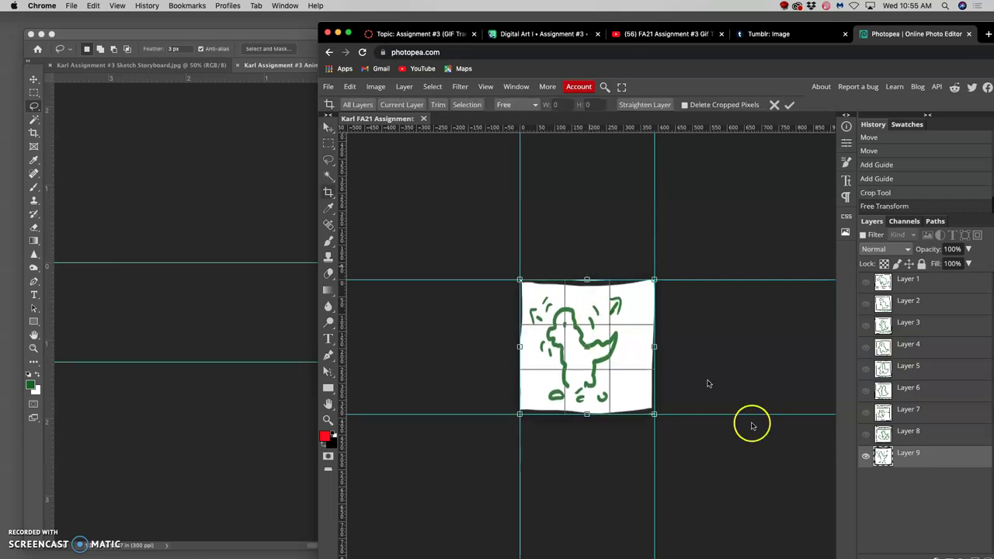
key(c)
- Show Layer 8's bird sketch and free-transform it outward to fill the canvas
click(903, 436)
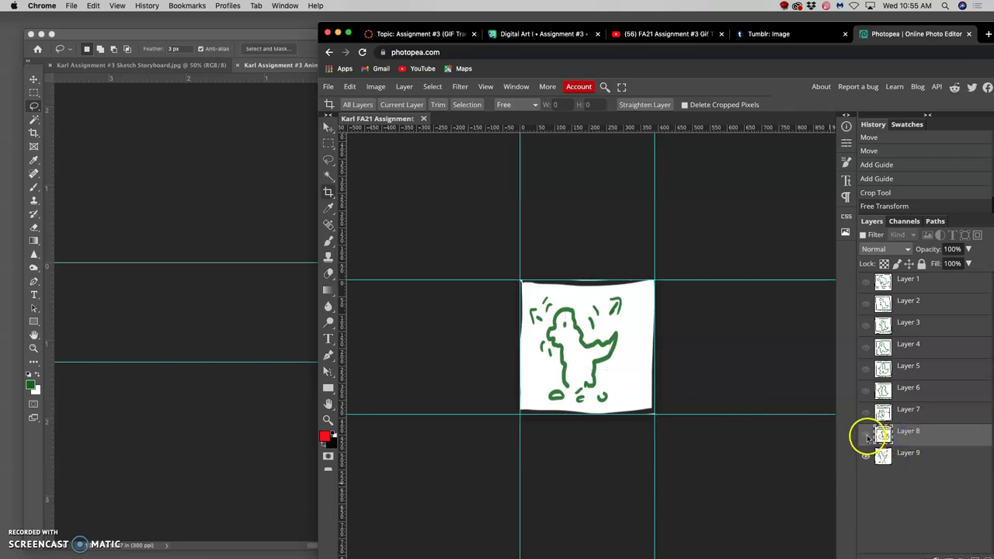
click(867, 437)
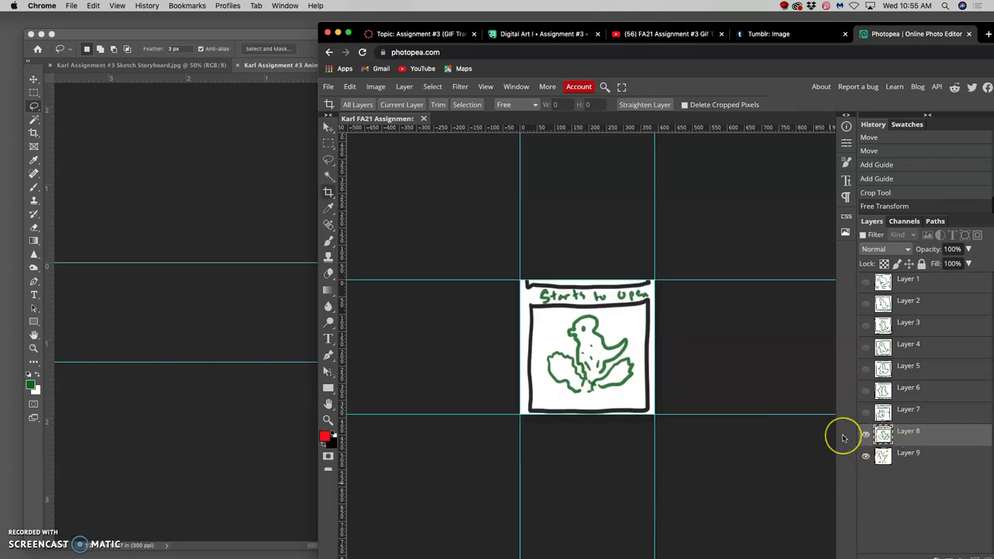
key(super+alt+t)
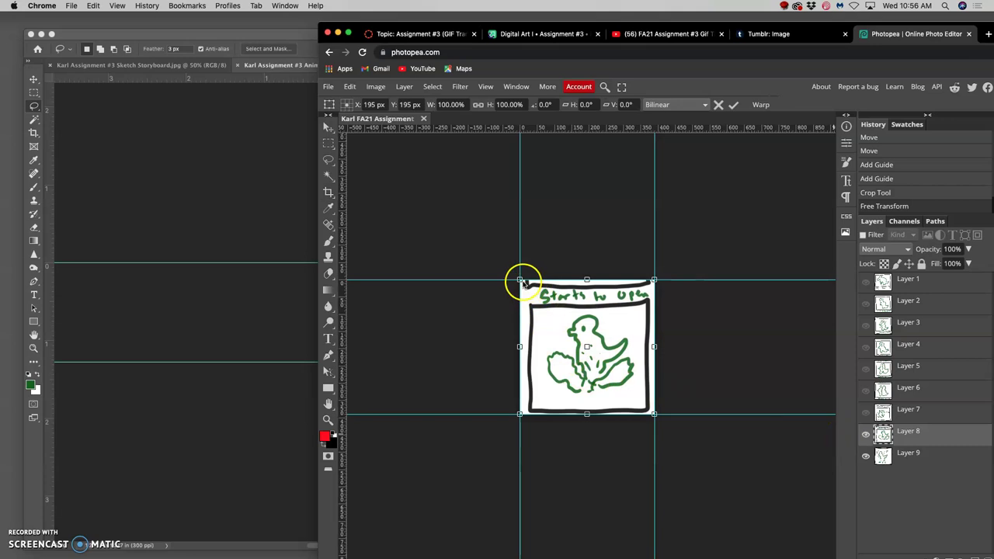
drag(523, 281, 510, 267)
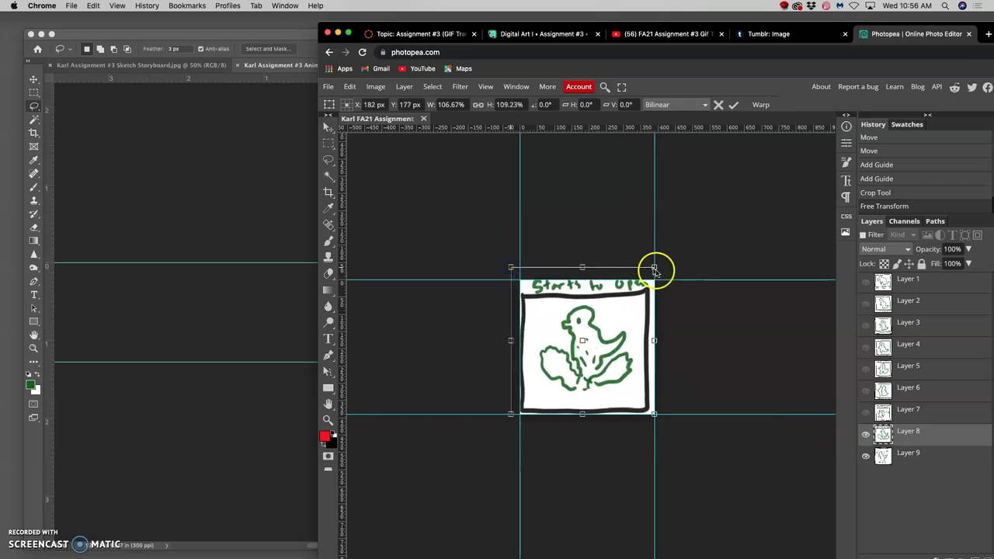
drag(655, 269, 662, 266)
drag(585, 265, 587, 256)
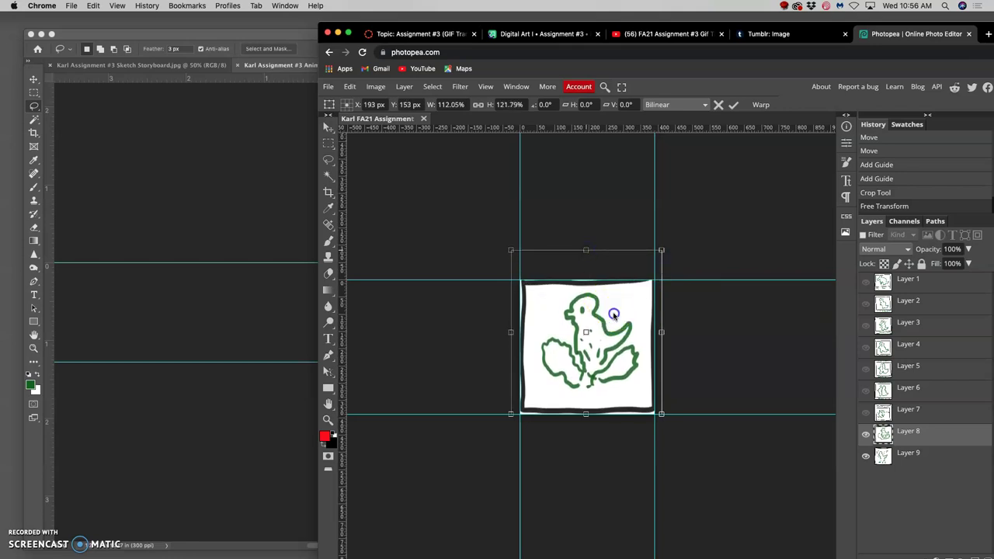
drag(614, 314, 612, 317)
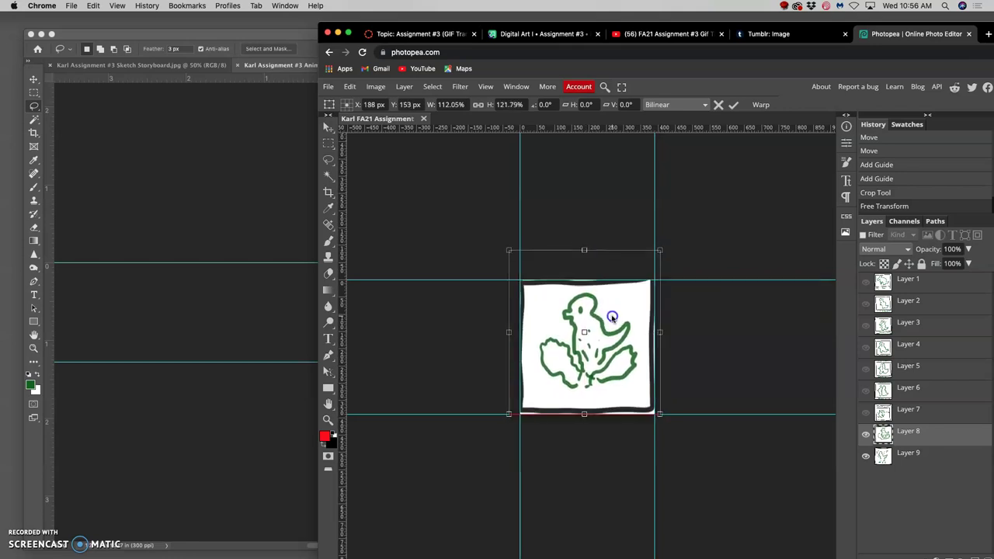
key(Down)
key(Down)
key(Down)
key(Down)
key(Down)
key(Down)
key(Down)
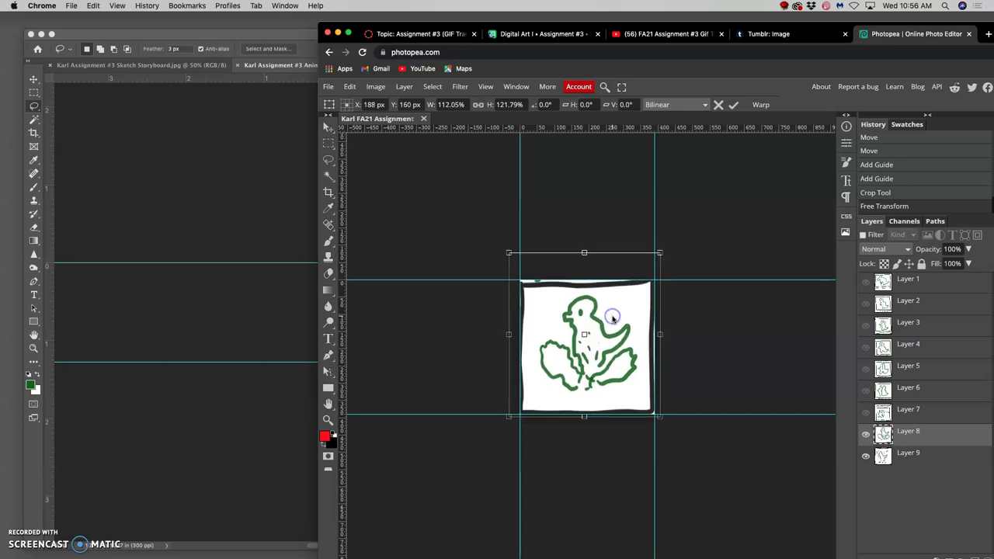
key(Return)
- Show Layer 7's Crack forms sketch, then close a stray browser tab and reposition the window
click(883, 410)
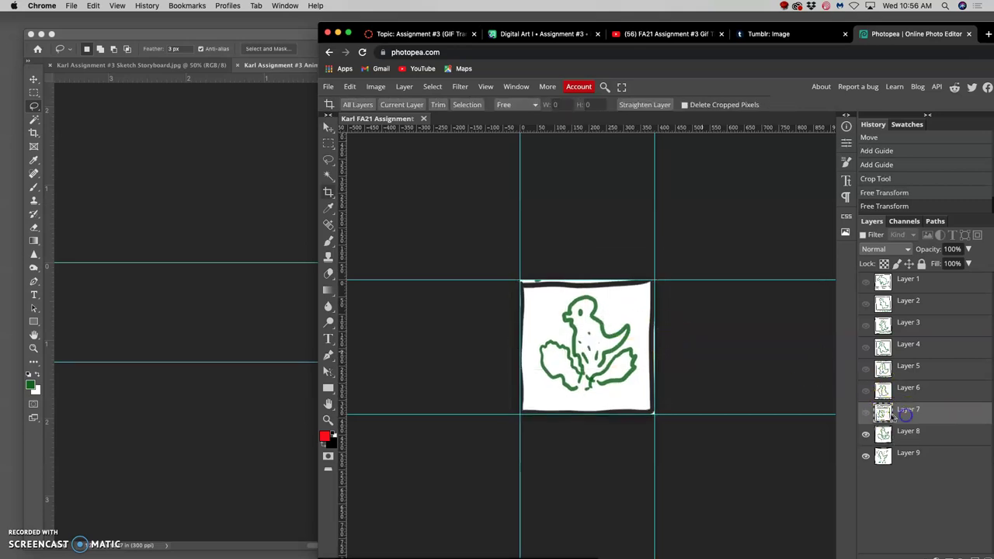
click(867, 413)
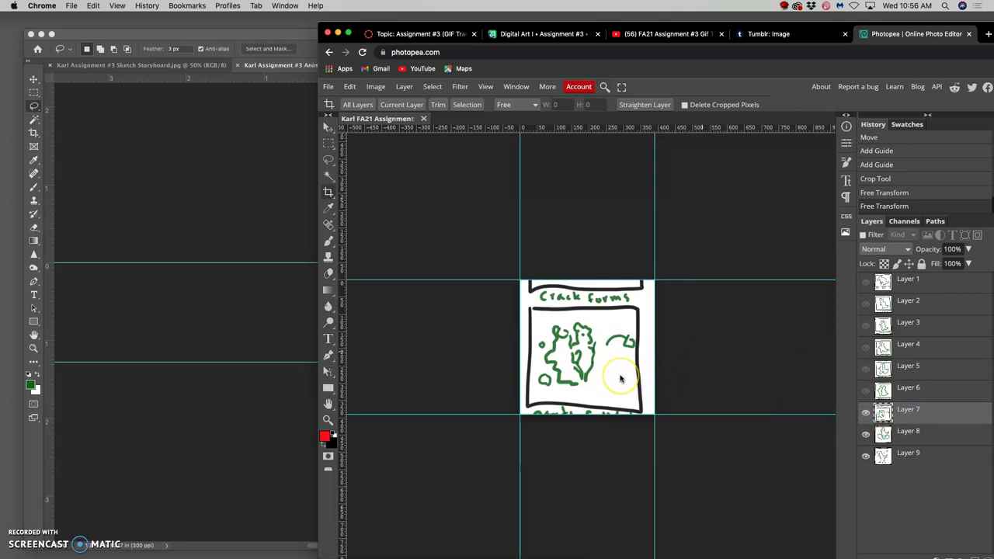
key(super+t)
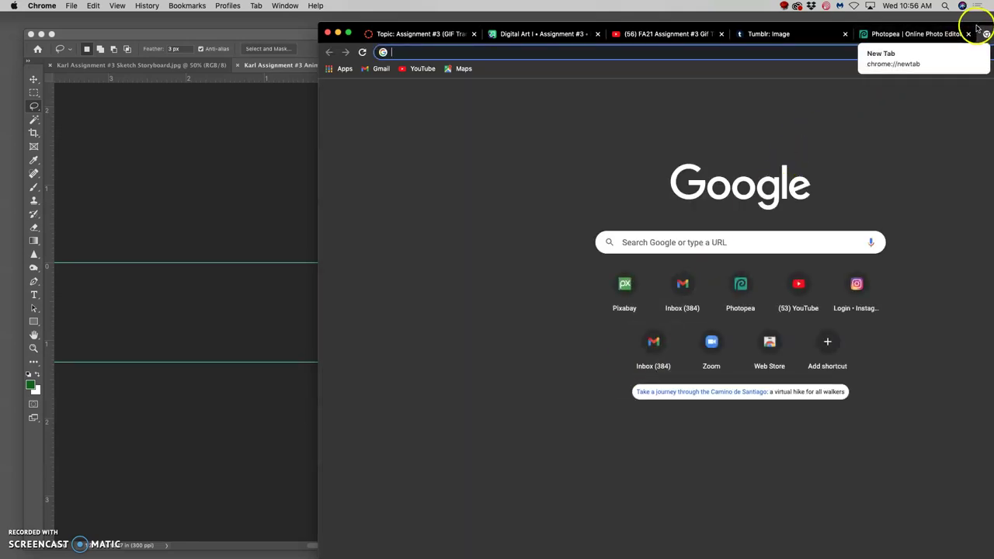
drag(978, 28, 828, 28)
click(940, 32)
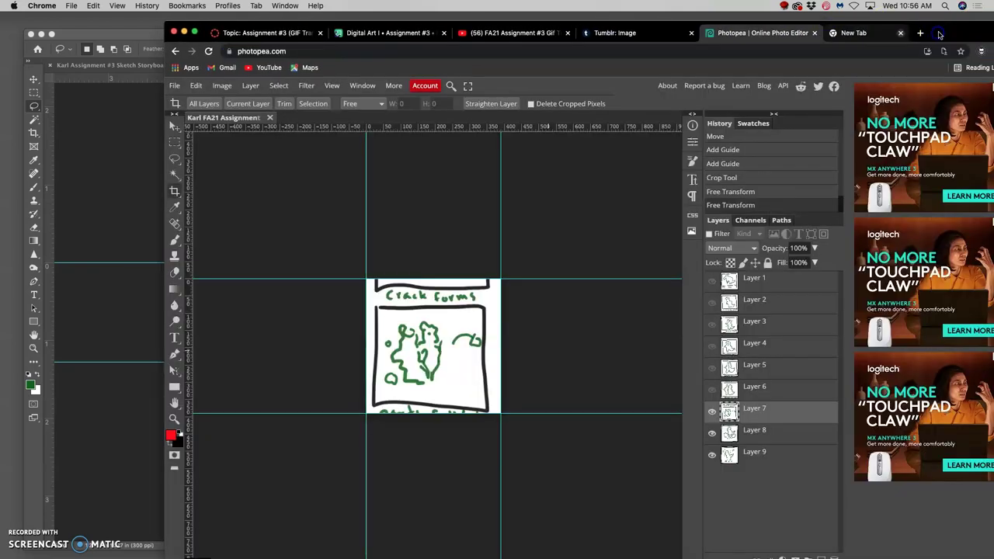
drag(962, 28, 993, 29)
drag(238, 26, 360, 30)
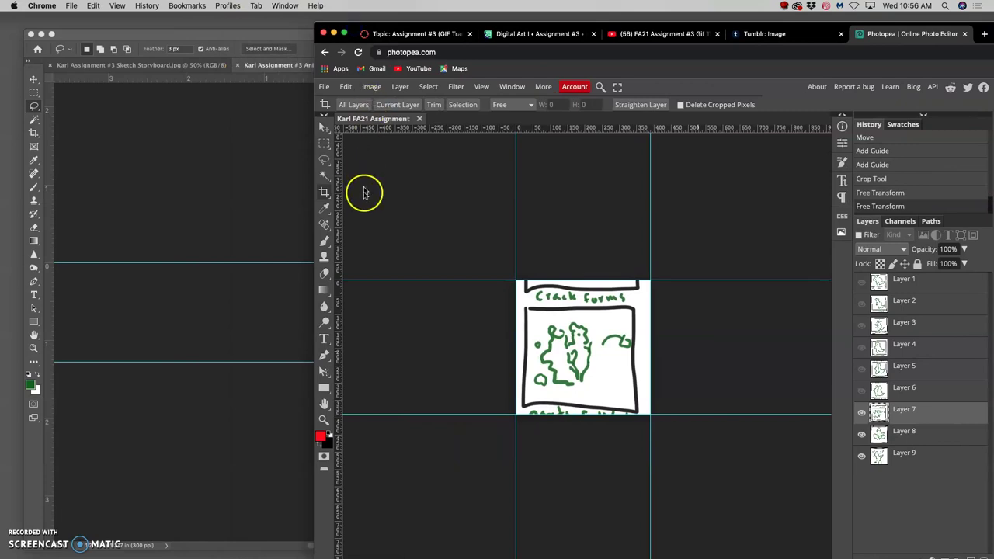
- Stretch Layer 7's top, sides and bottom past the guides, then toggle Layers 7 and 8 to check
key(ctrl+t)
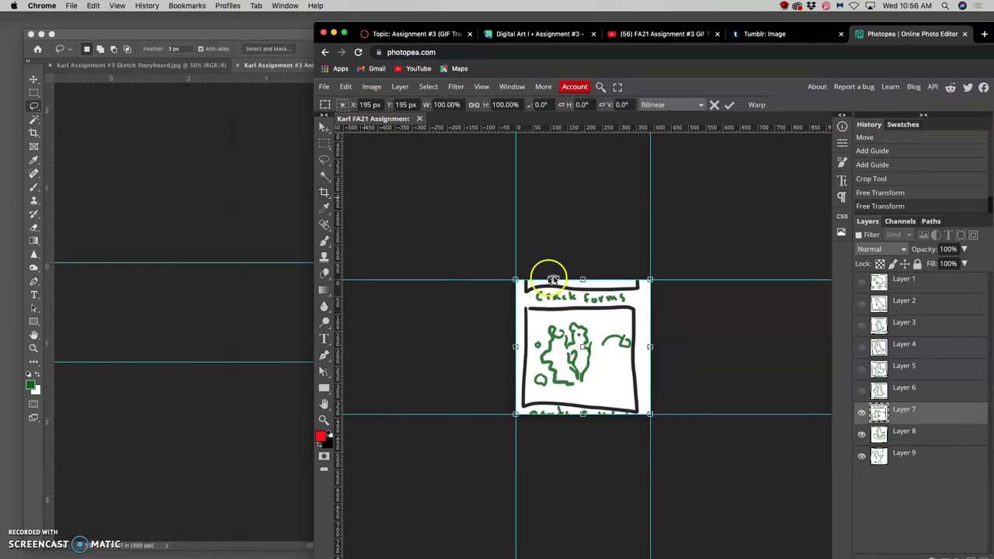
drag(583, 281, 583, 250)
drag(649, 333, 666, 334)
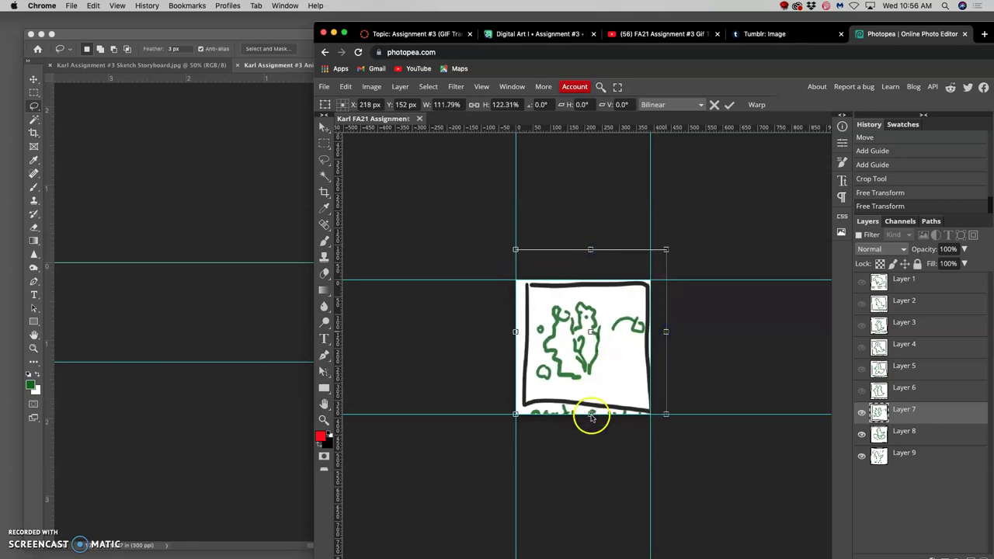
drag(590, 417, 590, 426)
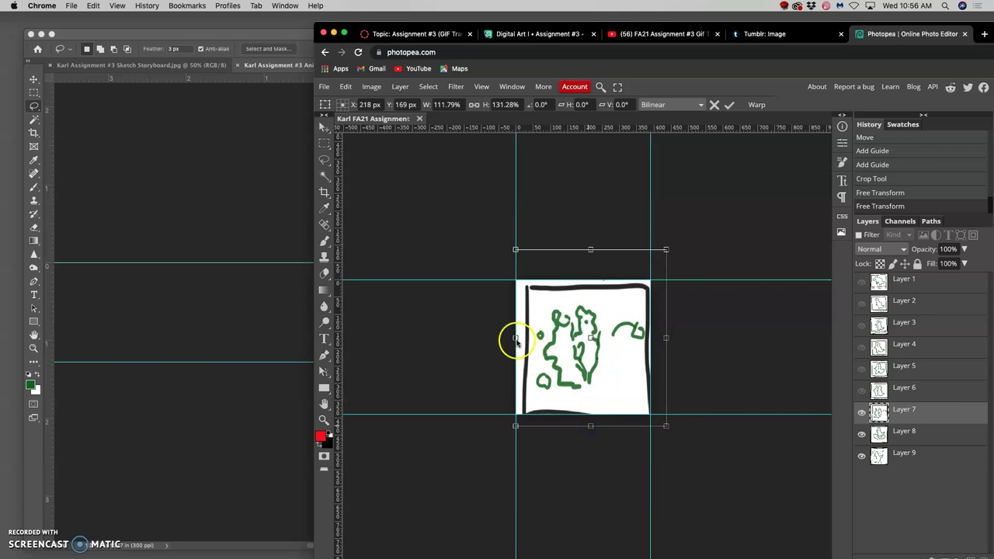
drag(516, 340, 506, 339)
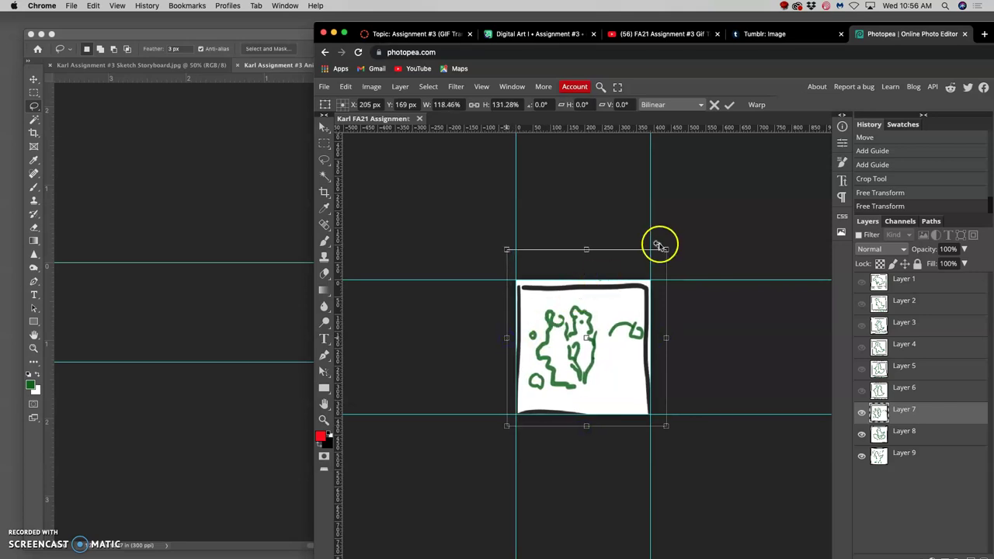
drag(666, 250, 669, 244)
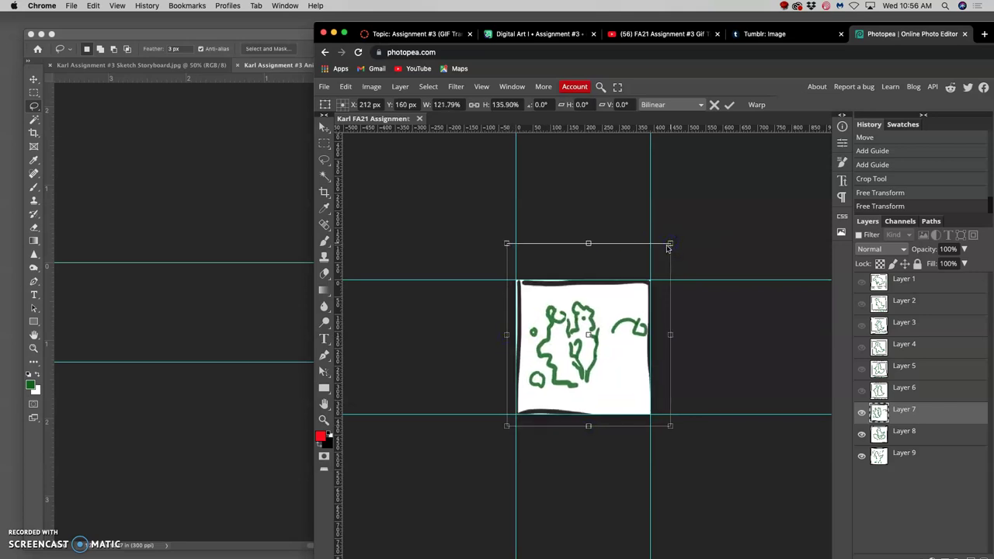
key(Return)
click(862, 412)
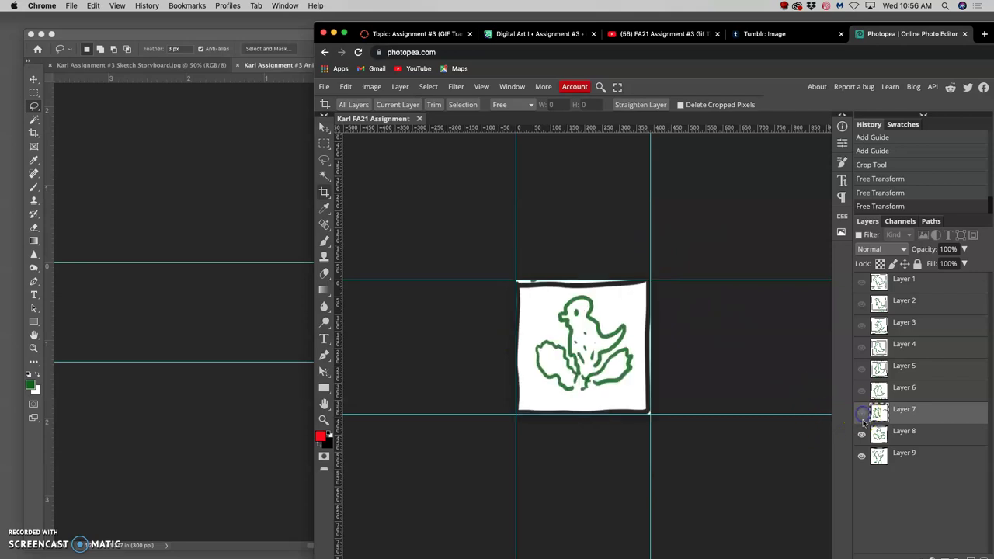
click(862, 435)
click(862, 434)
click(860, 414)
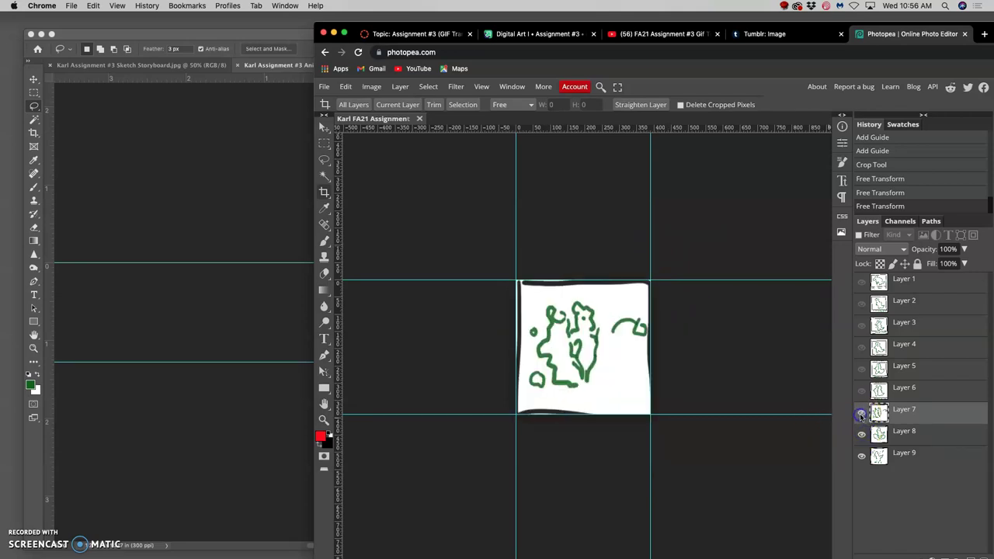
- Show Layer 6 and stretch its drawing taller to fill the canvas
click(861, 393)
click(888, 393)
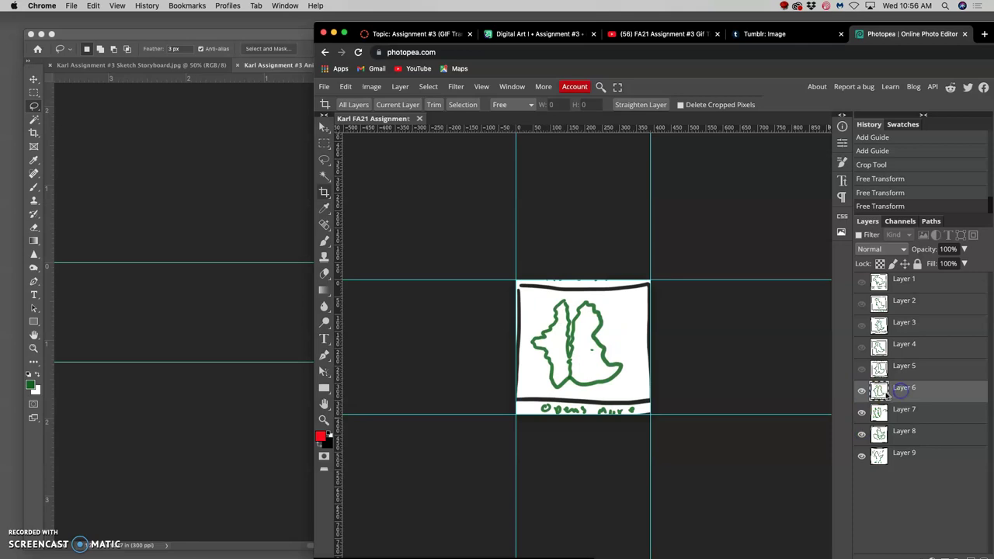
key(alt+super+t)
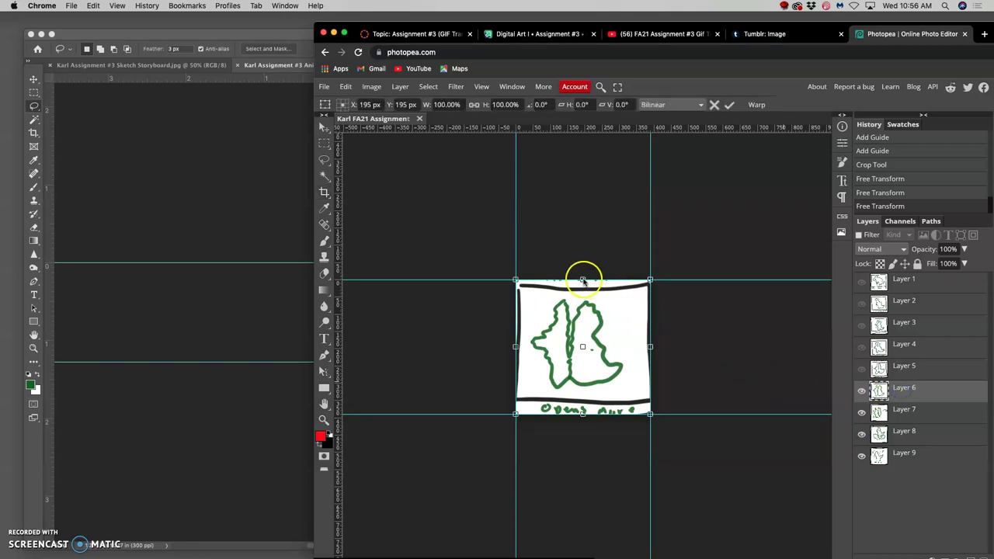
drag(583, 280, 584, 268)
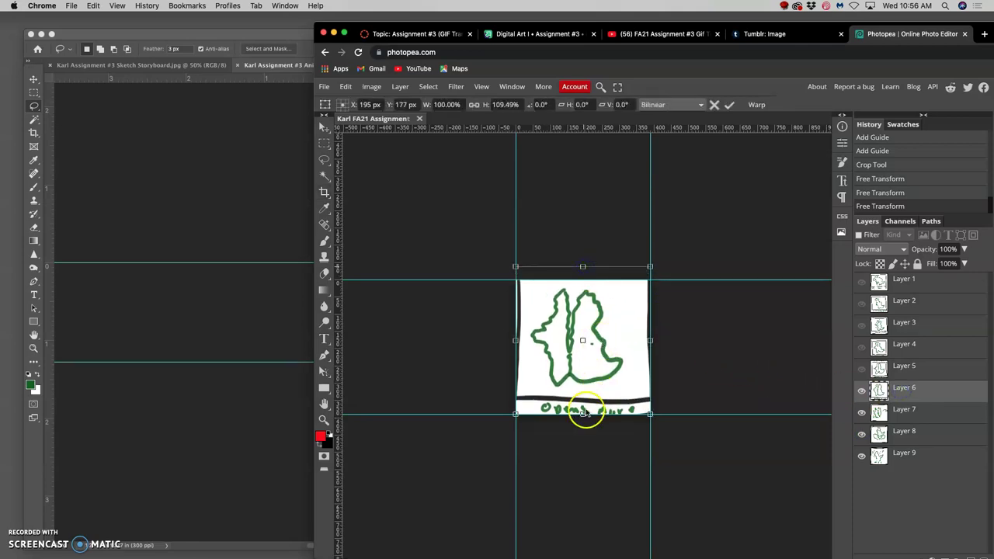
drag(583, 415, 583, 426)
drag(583, 266, 583, 272)
key(Return)
- Show Layer 5 and stretch its drawing up, down, left and right to the canvas edges
click(901, 371)
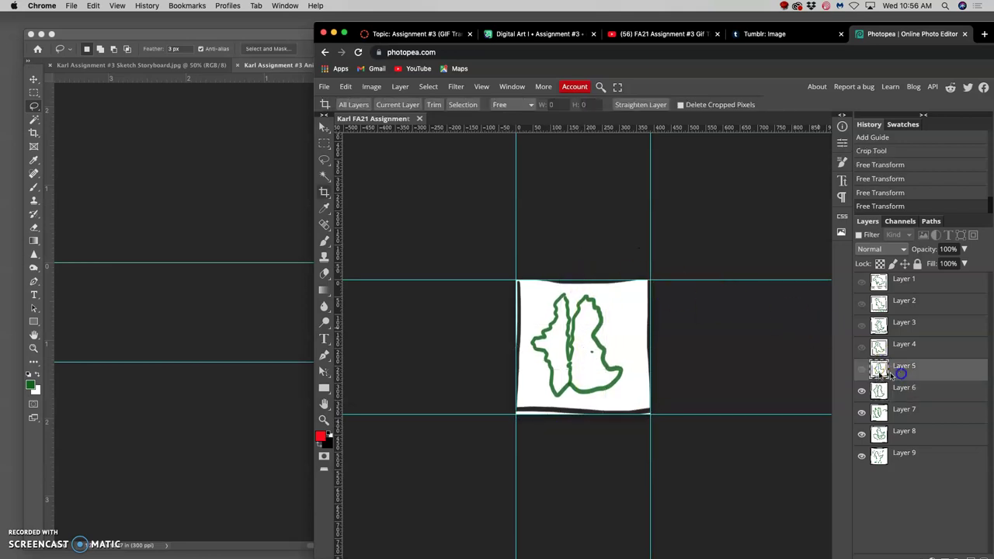
click(862, 373)
key(ctrl+alt+t)
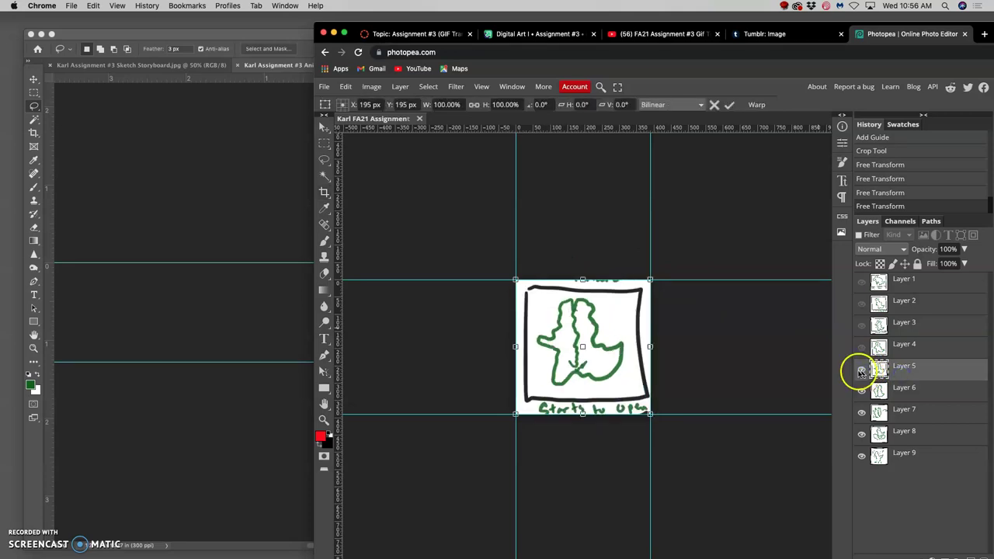
click(608, 319)
drag(583, 278, 584, 273)
drag(650, 343, 660, 344)
drag(516, 345, 505, 343)
drag(584, 417, 584, 427)
key(Return)
- Show and select Layer 4's Crack forms drawing
click(870, 412)
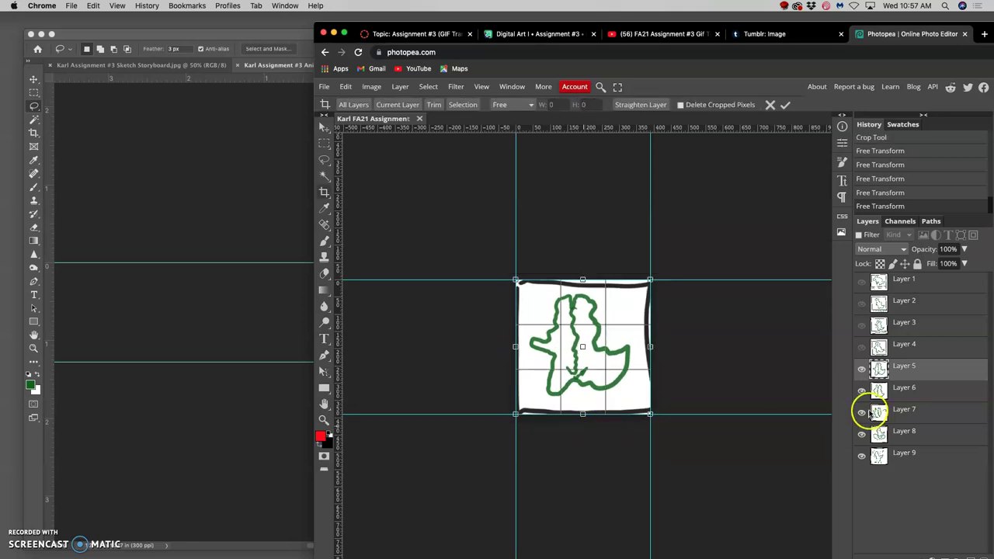
click(861, 349)
click(903, 350)
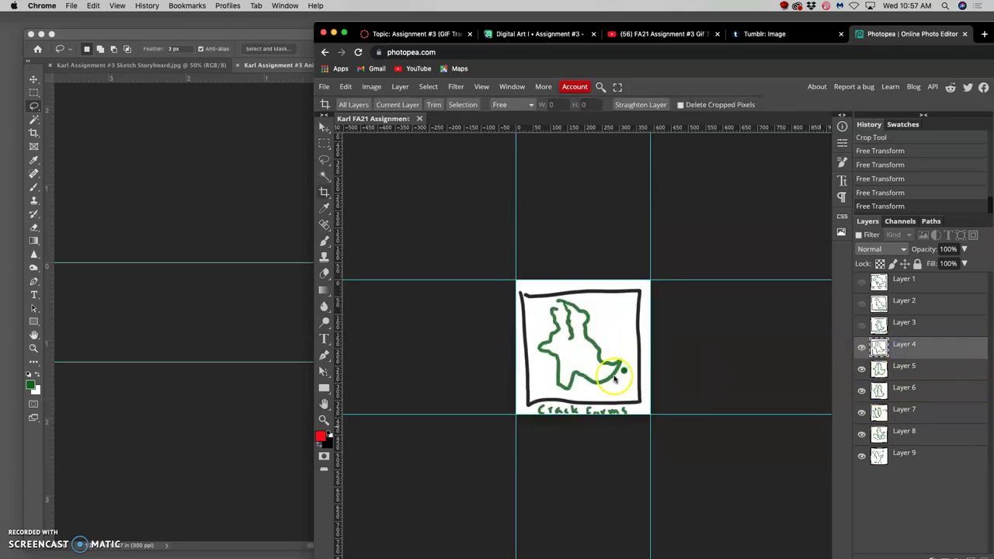
key(super+t)
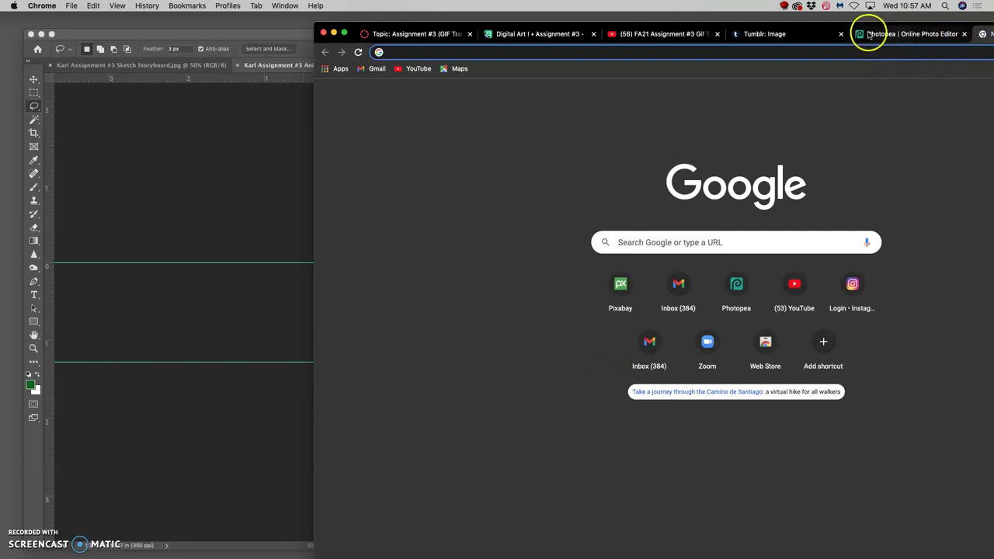
drag(372, 25, 251, 16)
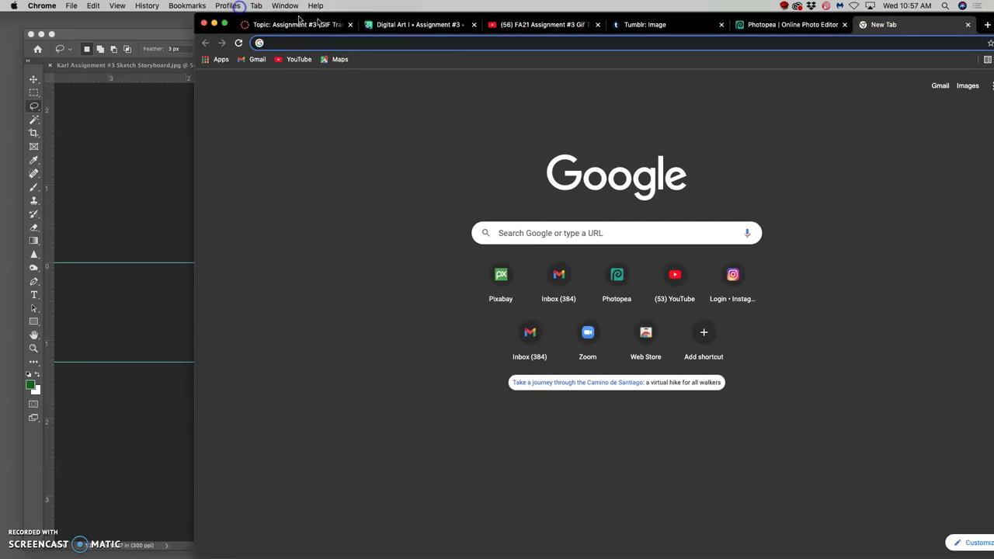
click(968, 27)
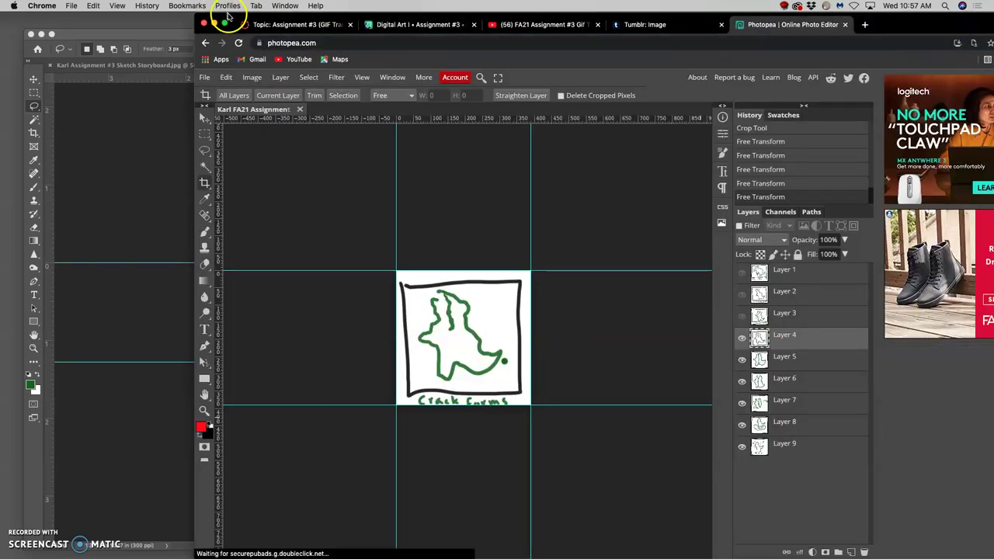
drag(233, 17, 349, 17)
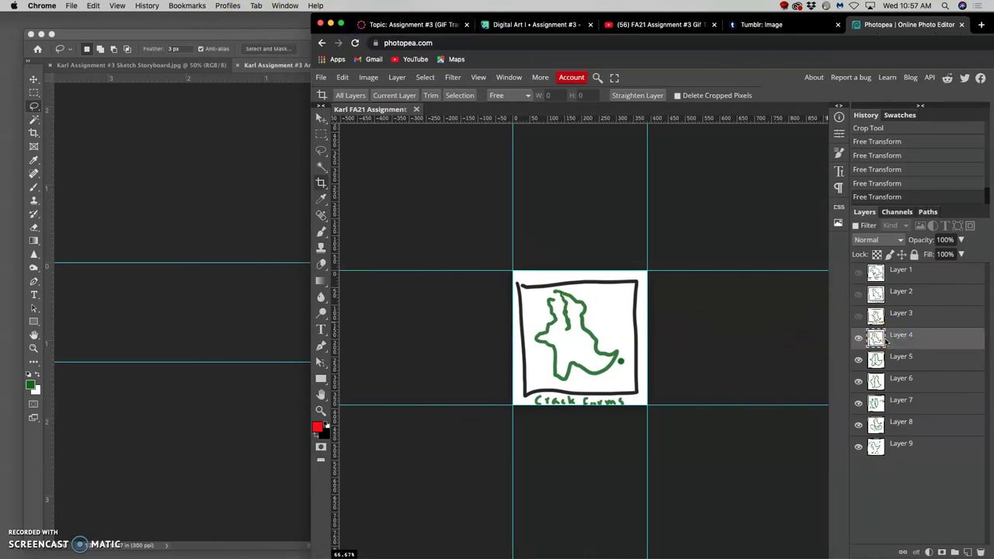
- Free-transform Layer 4's drawing outward and down past the canvas bottom to fill the square
key(alt+super+t)
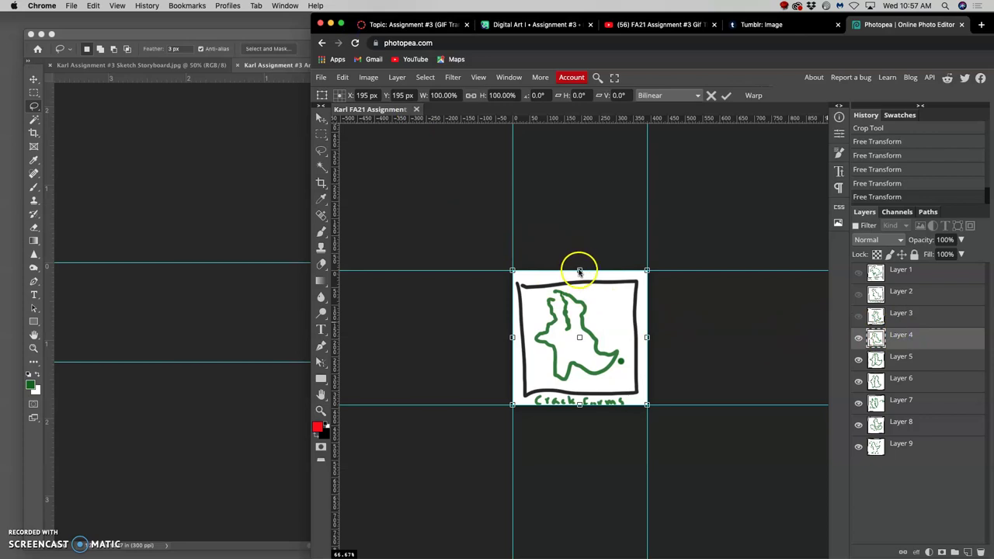
drag(582, 262, 581, 259)
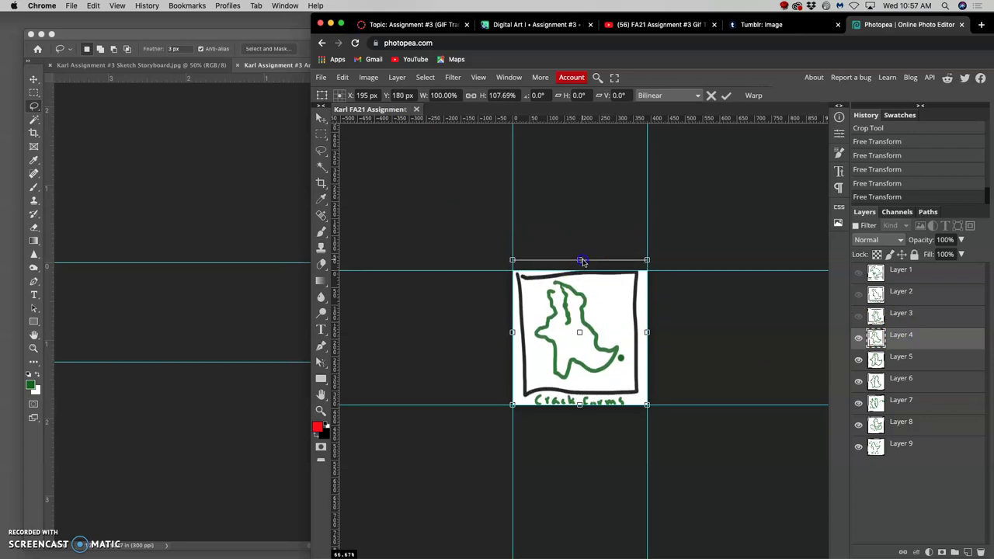
mouse_move(673, 343)
mouse_down()
mouse_move(648, 334)
mouse_move(659, 333)
mouse_up()
drag(512, 334, 497, 333)
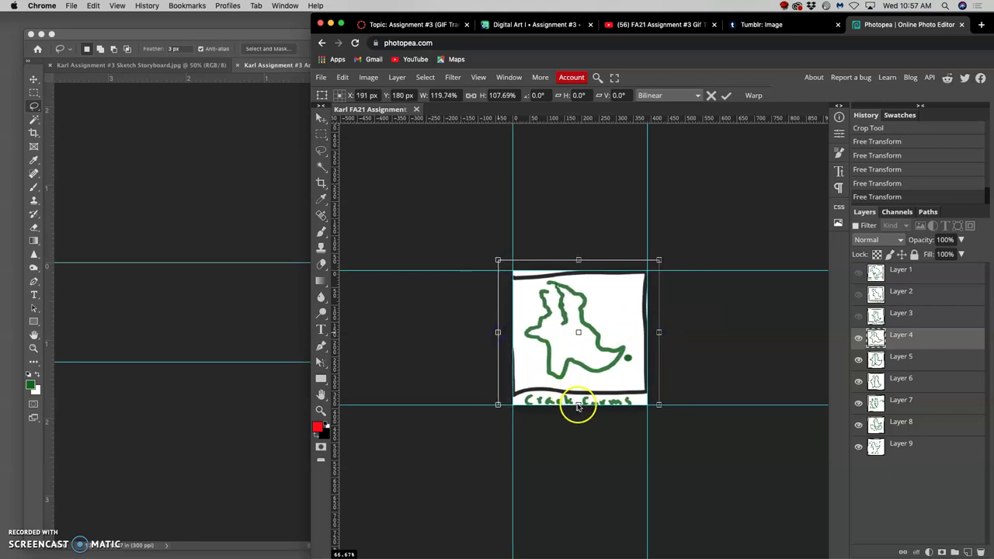
drag(578, 406, 579, 417)
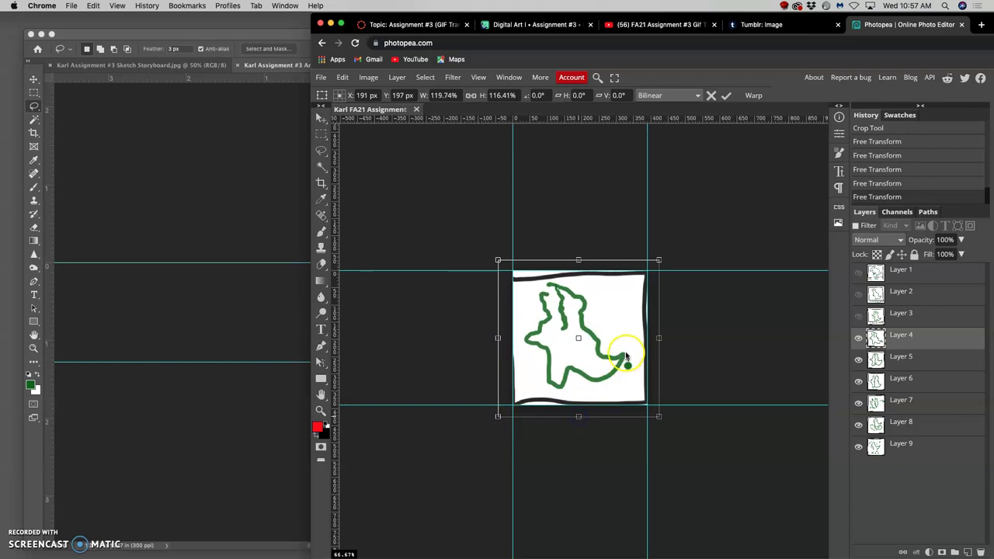
key(Return)
key(c)
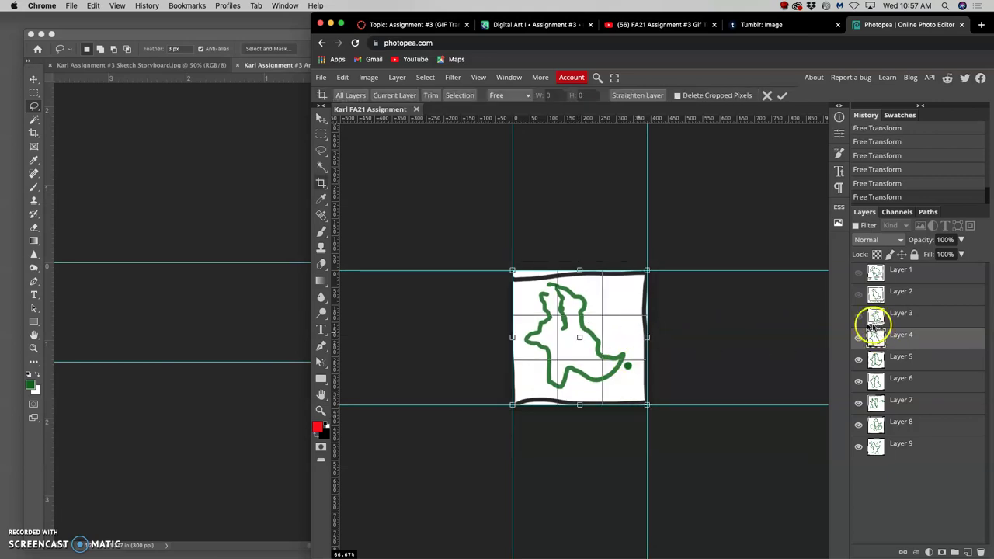
- Show Layer 3's Hard Shell drawing and stretch all four edges to the canvas edges
click(901, 318)
click(858, 317)
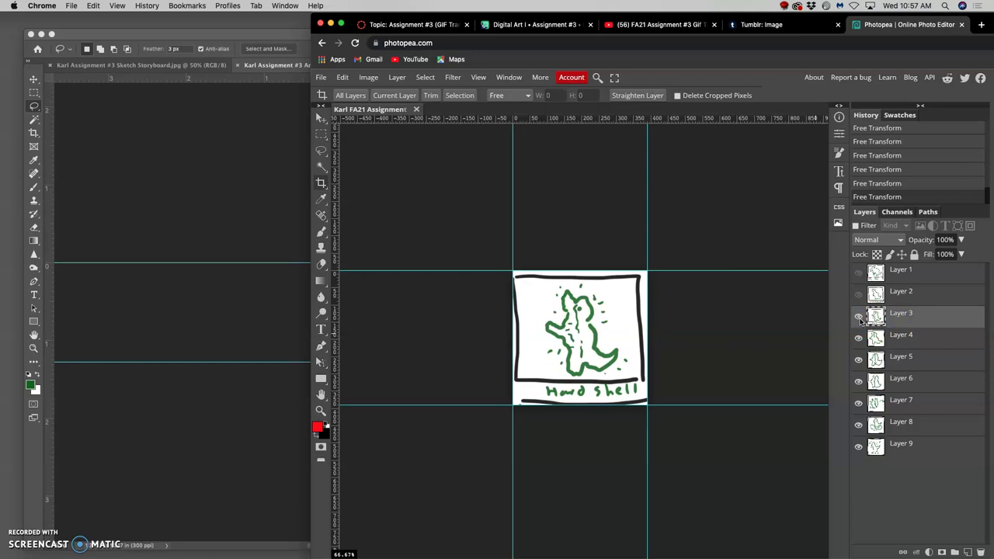
key(ctrl+t)
drag(579, 271, 580, 264)
drag(647, 335, 655, 335)
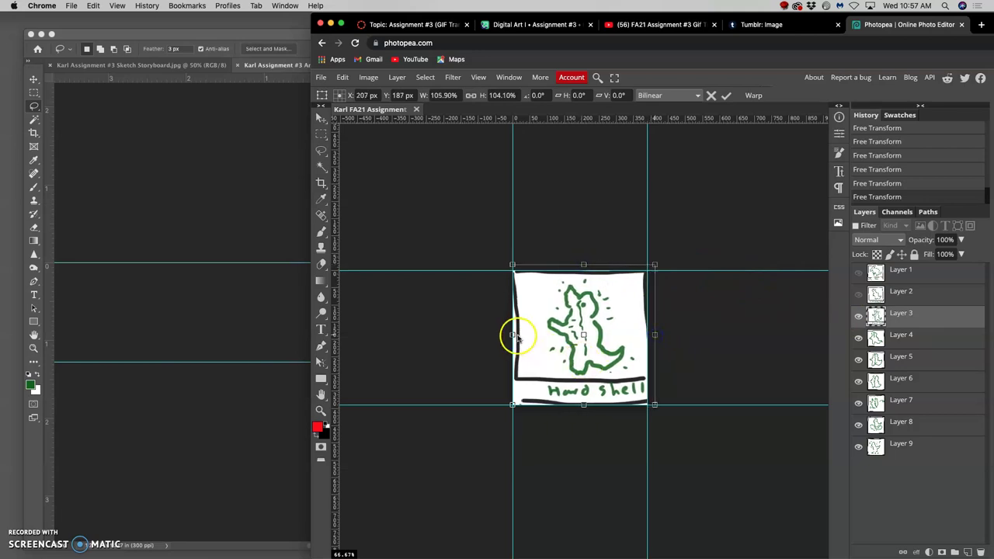
drag(517, 336, 509, 338)
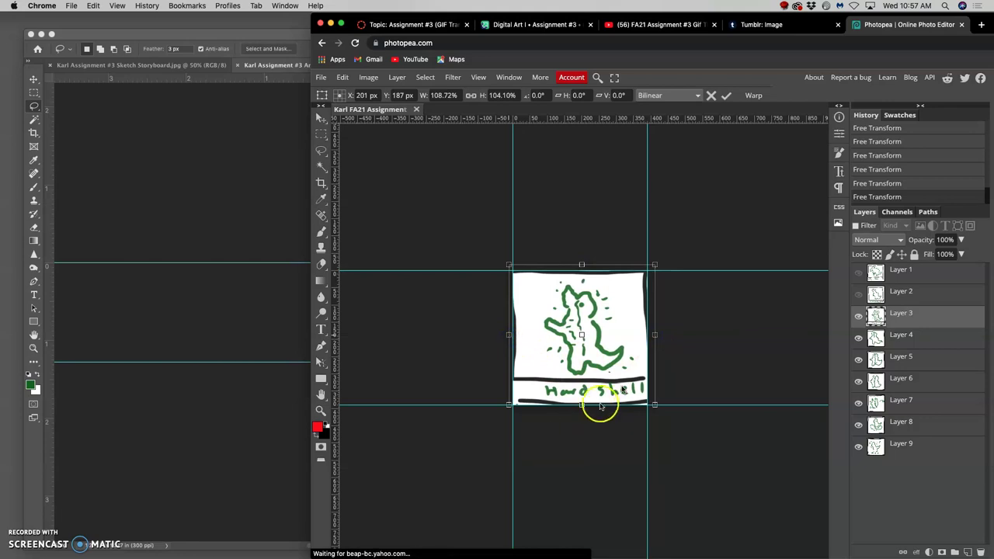
drag(582, 404, 582, 430)
key(c)
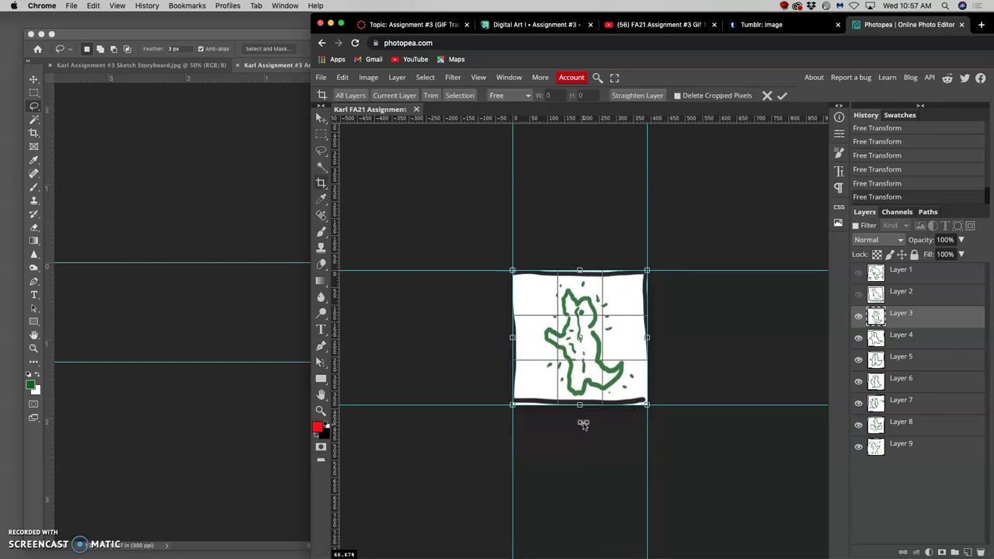
click(732, 366)
- Stretch Layer 2's move + harden drawing to the canvas edges, tilting it about 2.7° clockwise
click(859, 294)
click(910, 292)
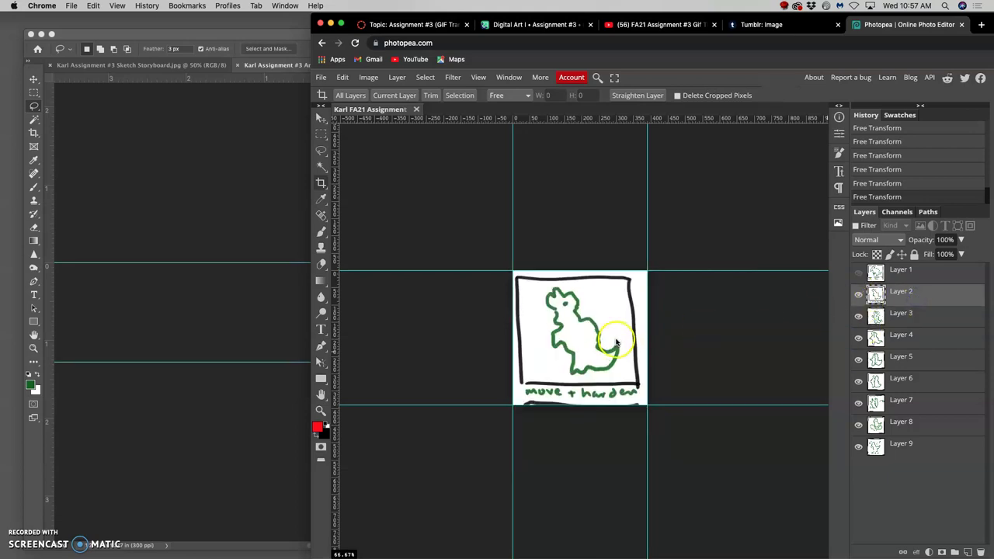
key(ctrl+t)
drag(648, 338, 664, 339)
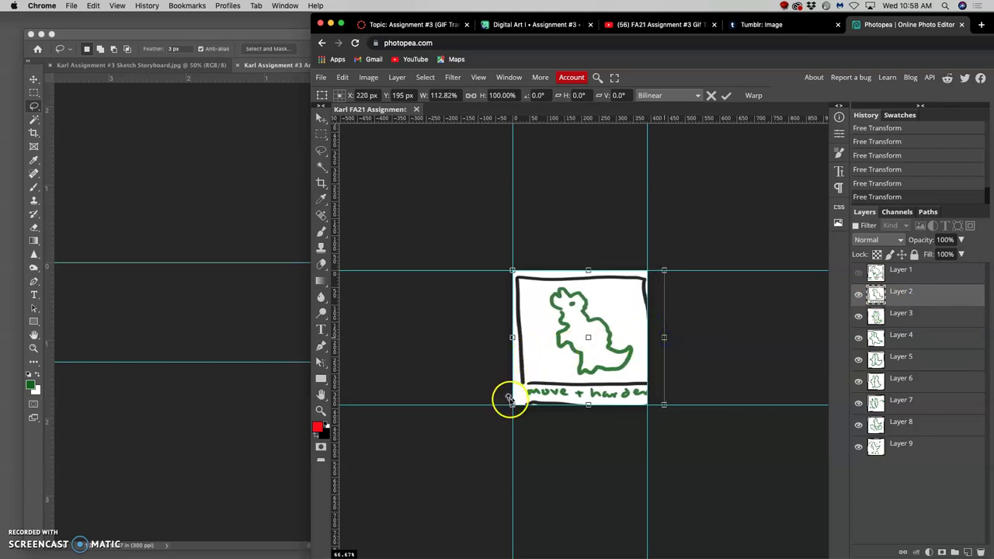
drag(512, 404, 504, 405)
drag(584, 271, 583, 264)
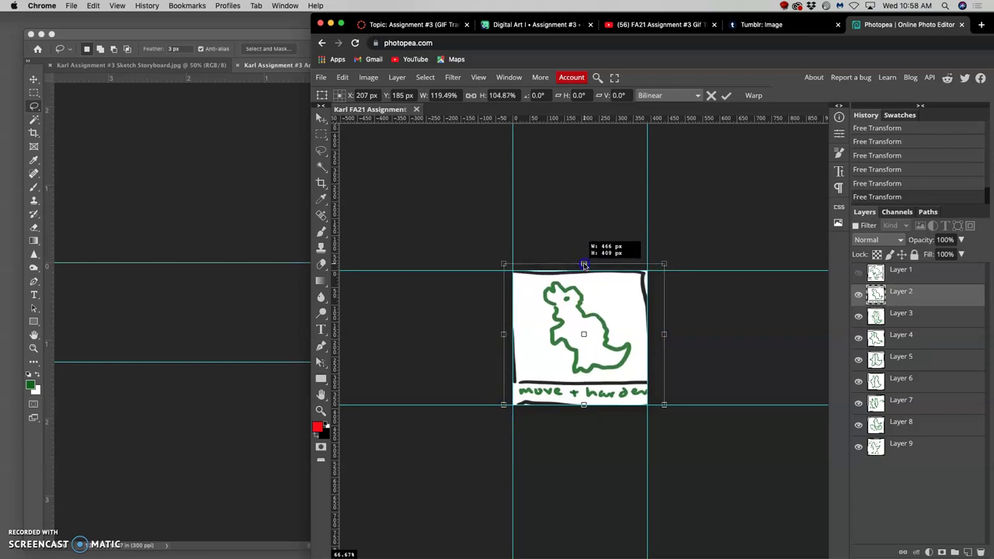
click(682, 270)
drag(679, 260, 683, 267)
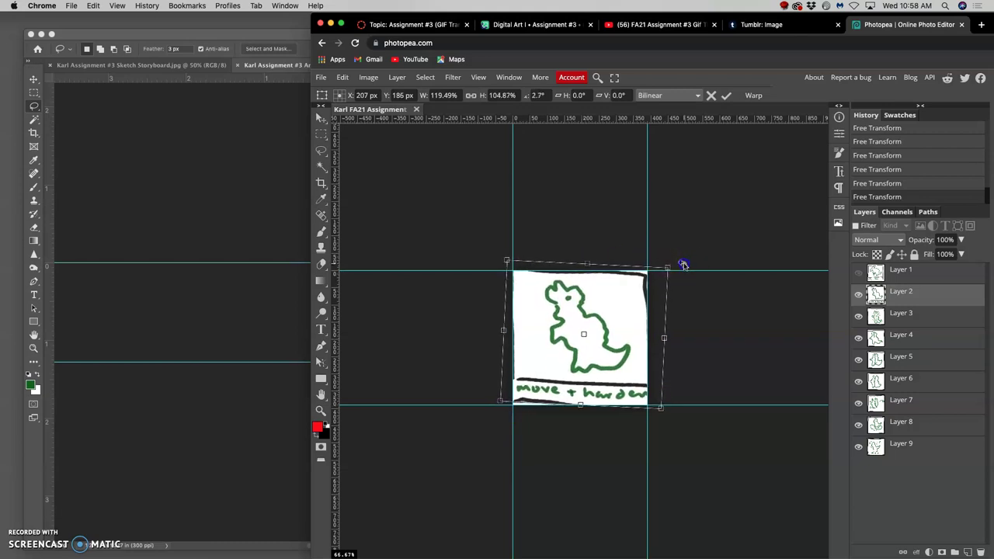
drag(581, 406, 579, 430)
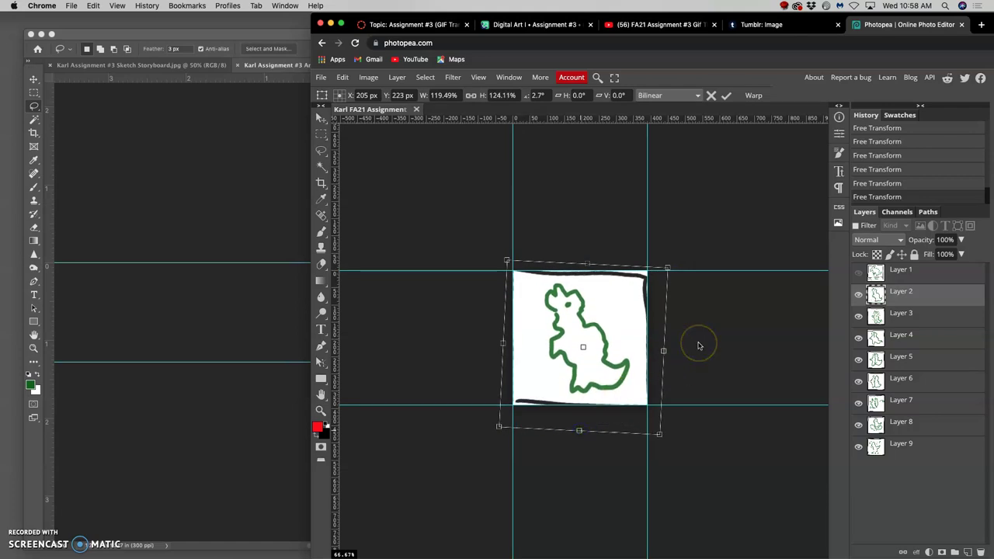
key(c)
- Stretch Layer 1's dinosaur drawing to about 119% × 141% to fill the canvas
click(913, 274)
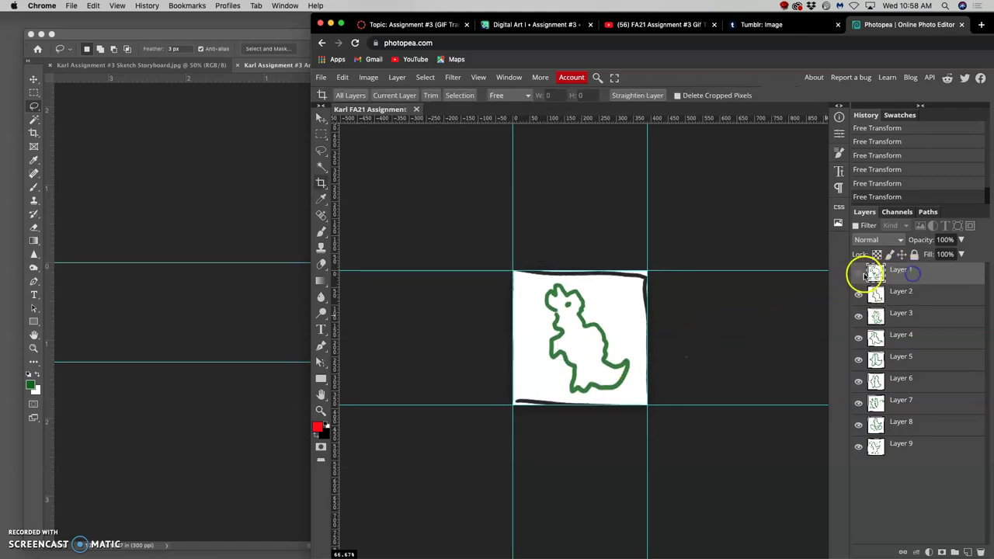
click(859, 272)
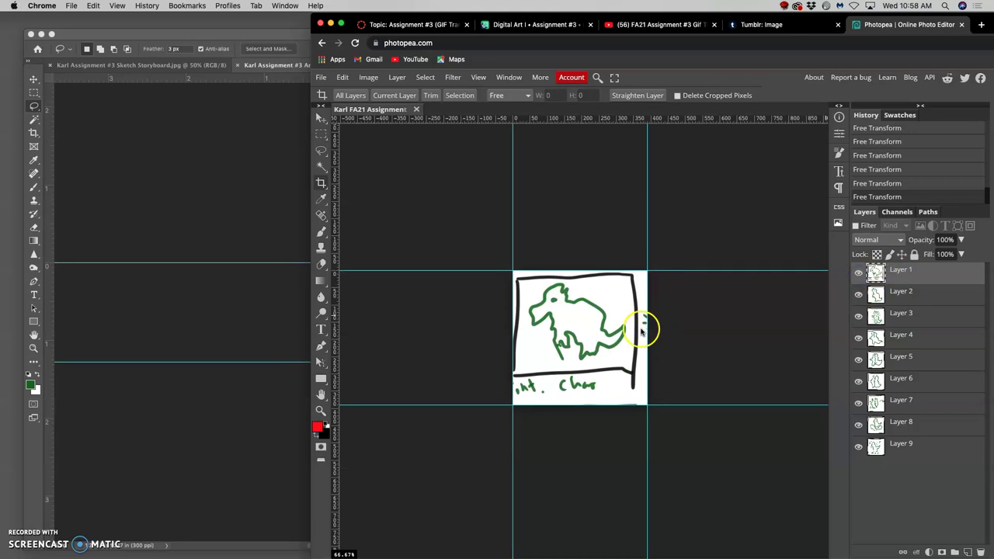
key(alt+ctrl+t)
drag(647, 405, 646, 450)
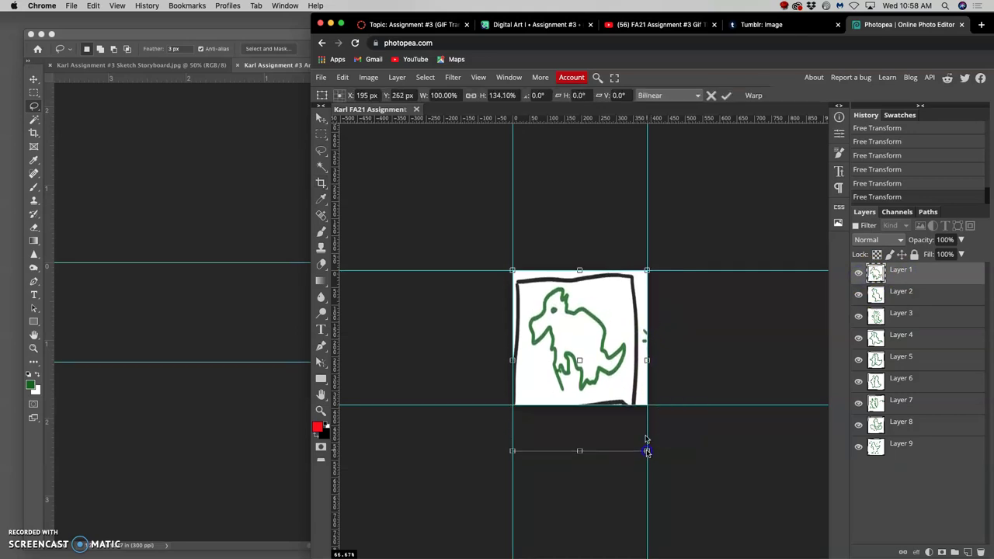
drag(647, 271, 663, 267)
click(531, 269)
drag(512, 268, 503, 262)
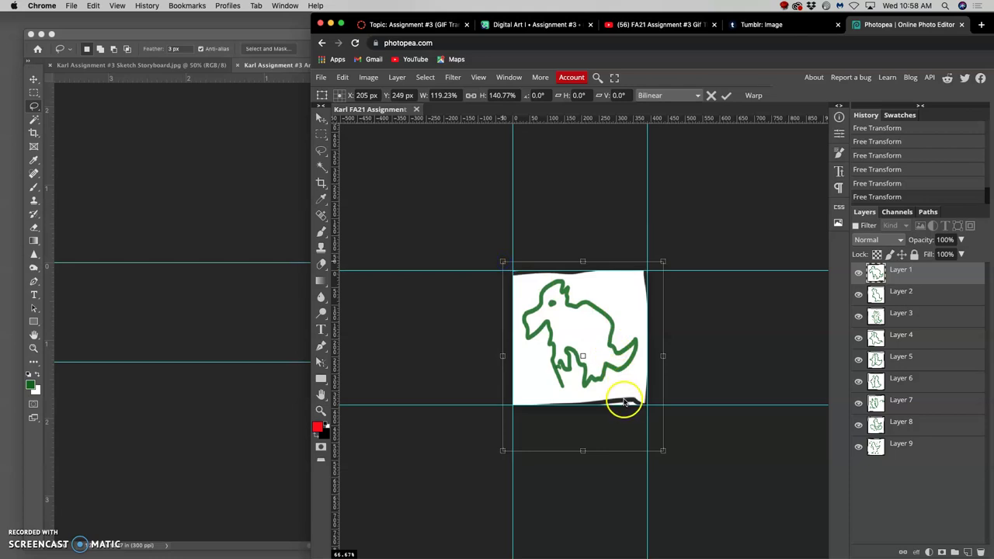
key(c)
drag(702, 367, 730, 334)
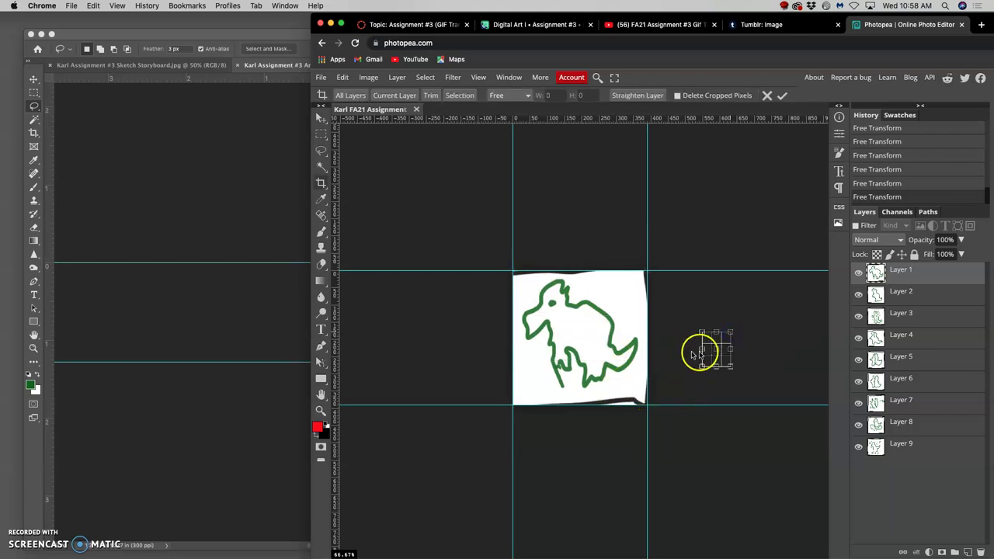
- Toggle Layers 1 and 2 to check the frames, compare with the Photoshop copy, then open the File menu
click(321, 151)
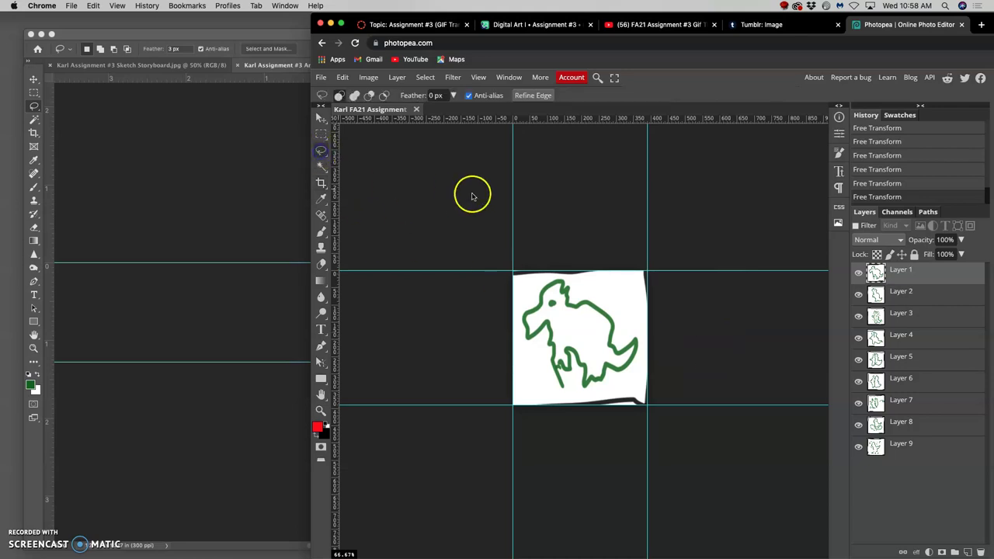
click(859, 272)
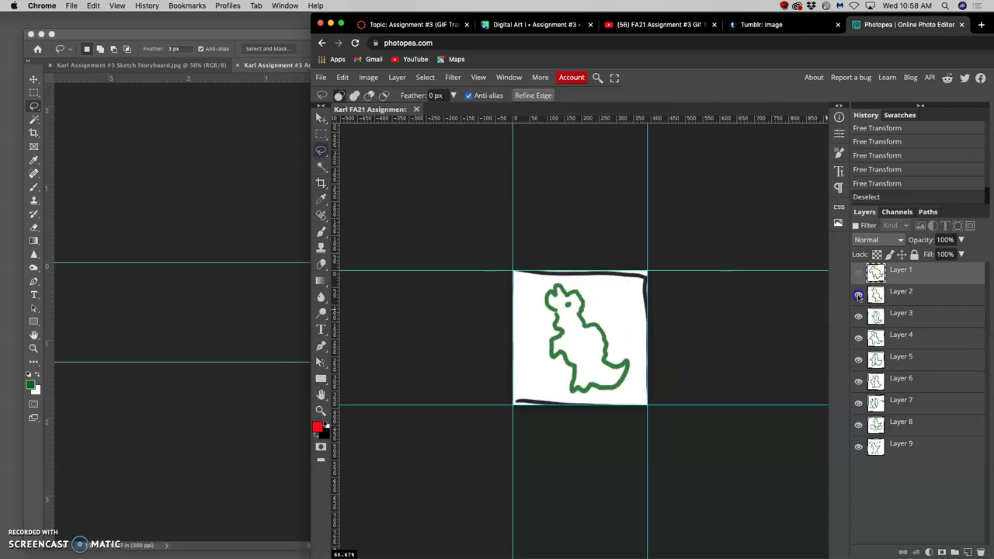
click(858, 294)
click(859, 293)
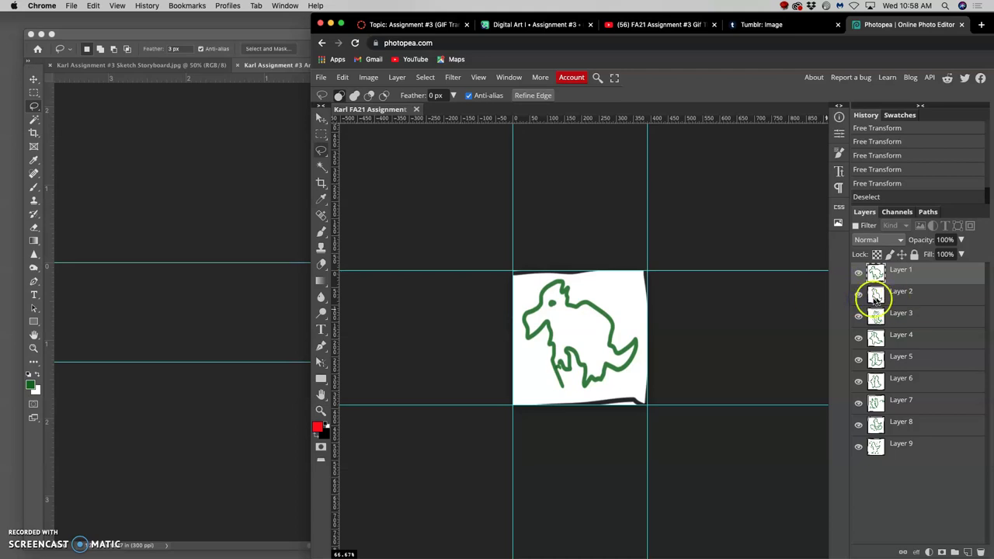
click(264, 315)
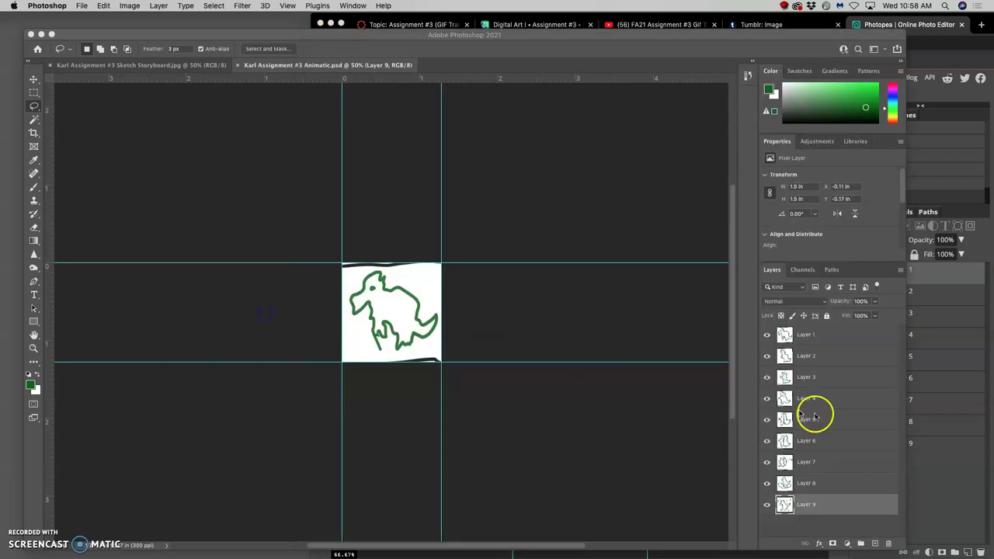
click(958, 377)
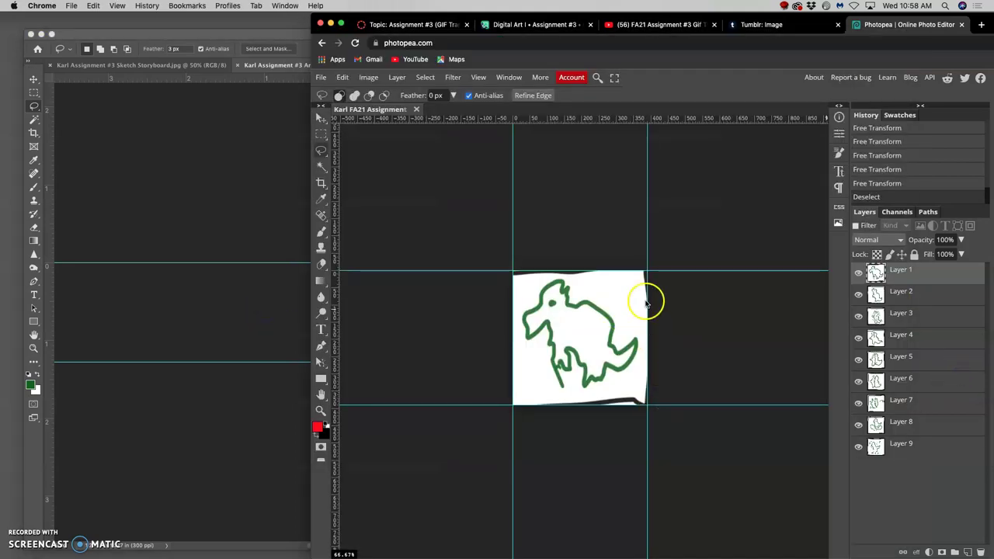
click(320, 77)
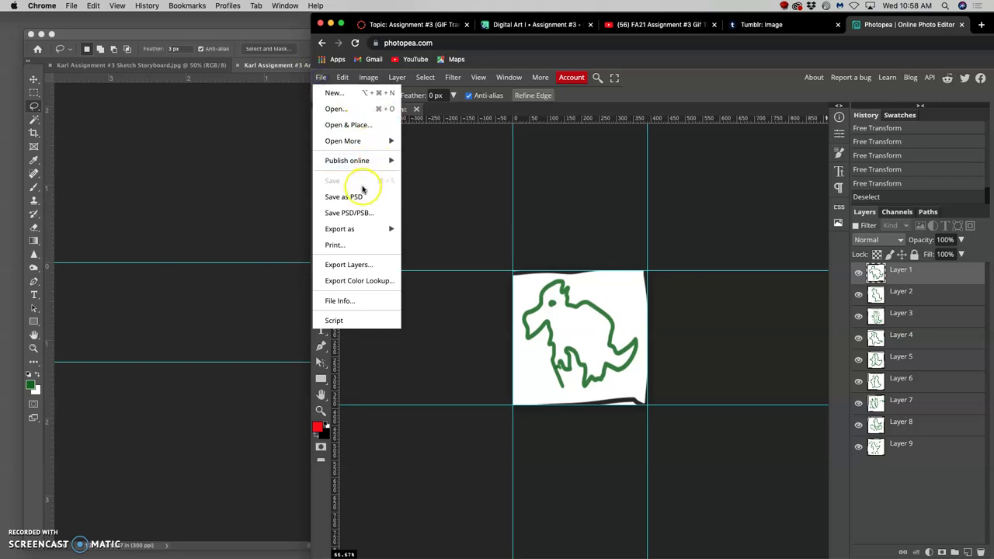
- Save the storyboard to the Desktop as 'Assignment #3 Animatic - Photopea.psd', then return to Photoshop
click(357, 199)
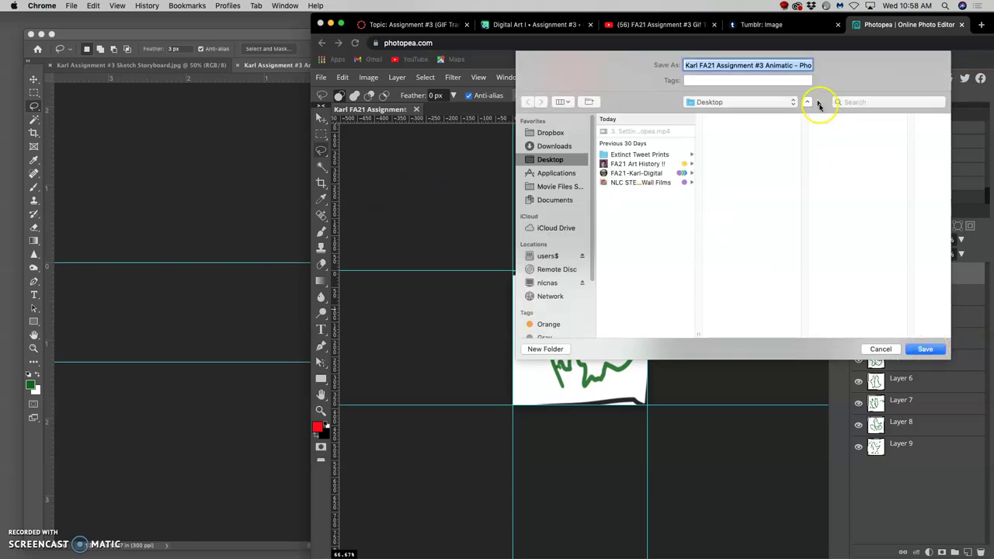
click(806, 65)
drag(831, 66, 833, 63)
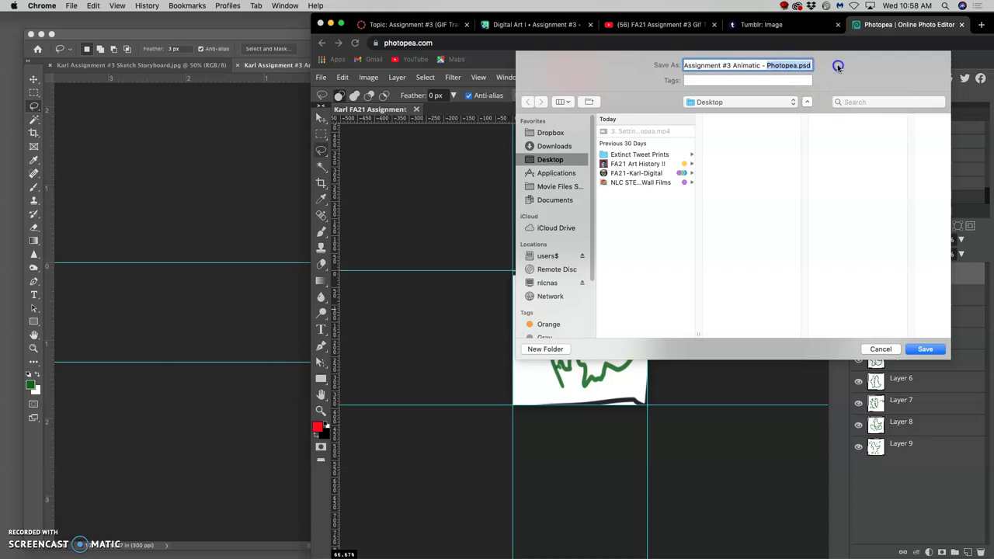
click(924, 351)
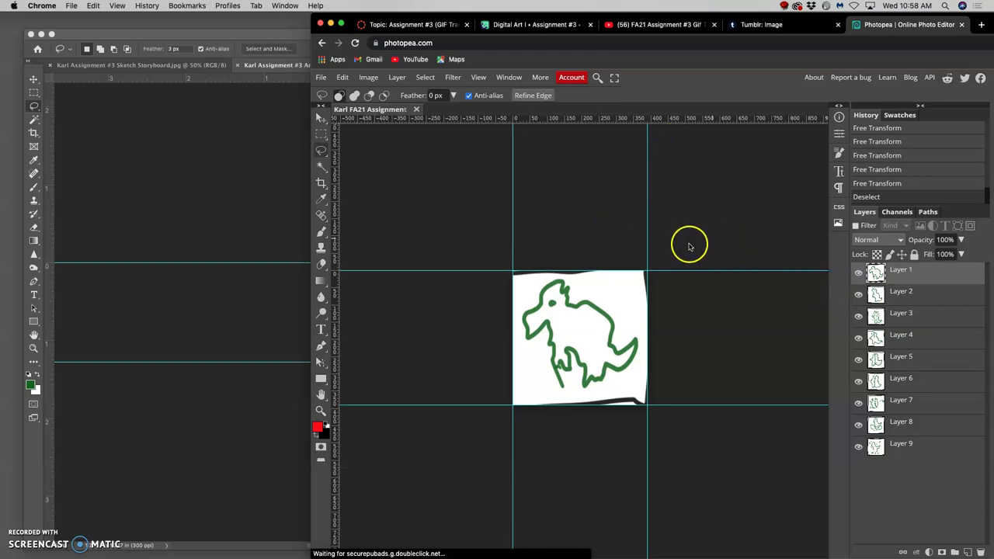
click(230, 194)
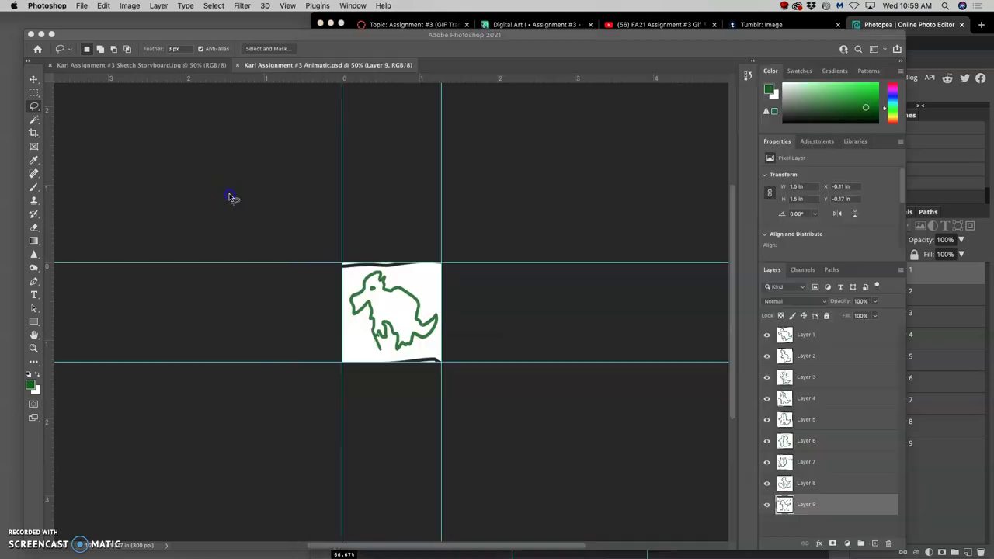